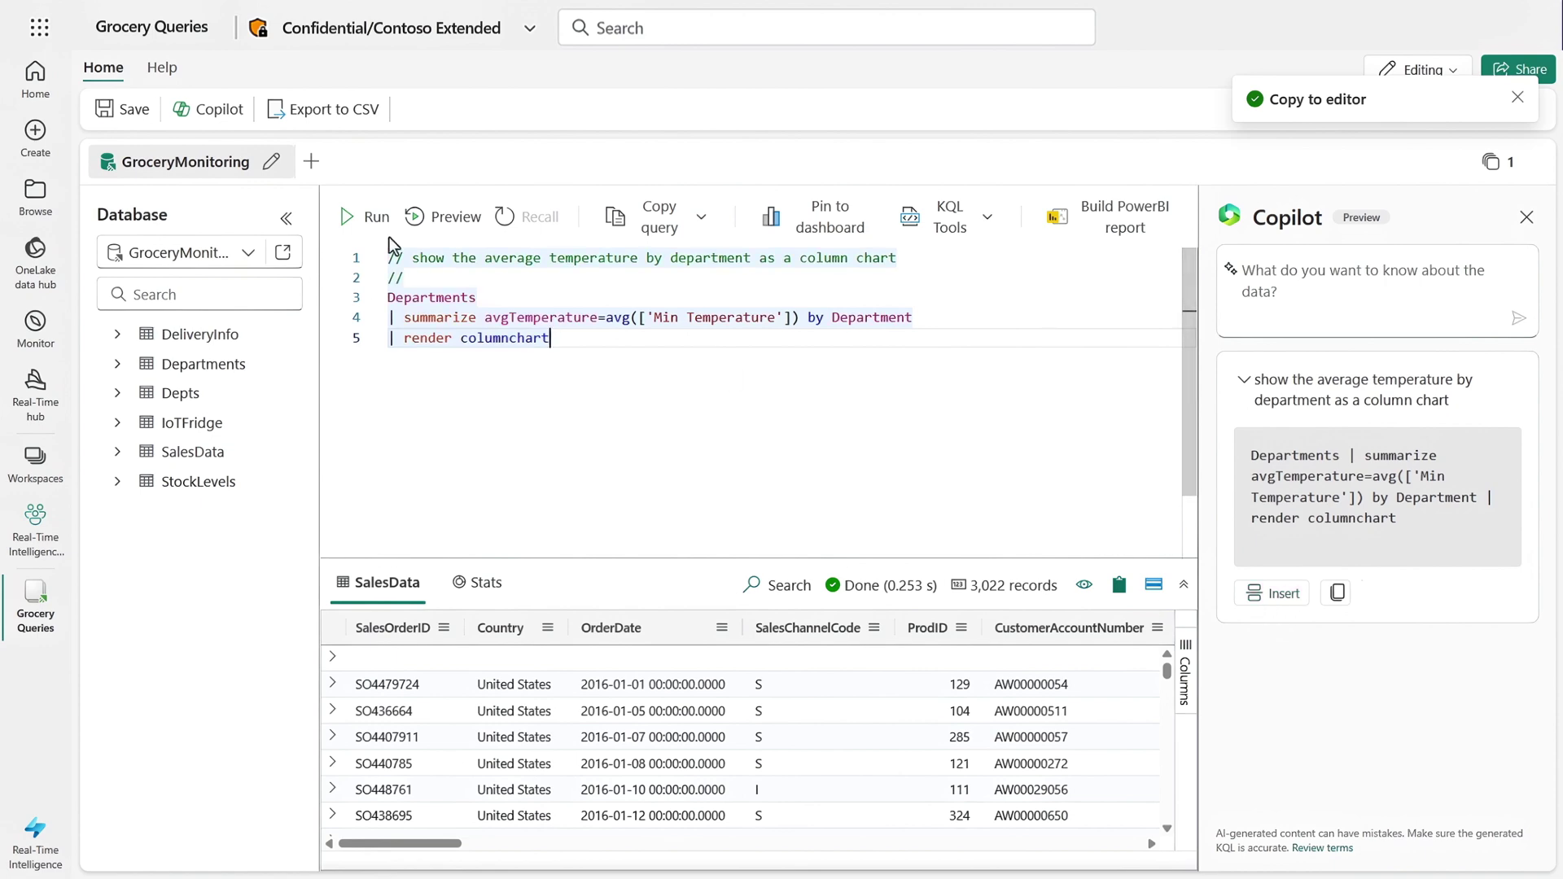
Run the temperature-by-department query
click(373, 217)
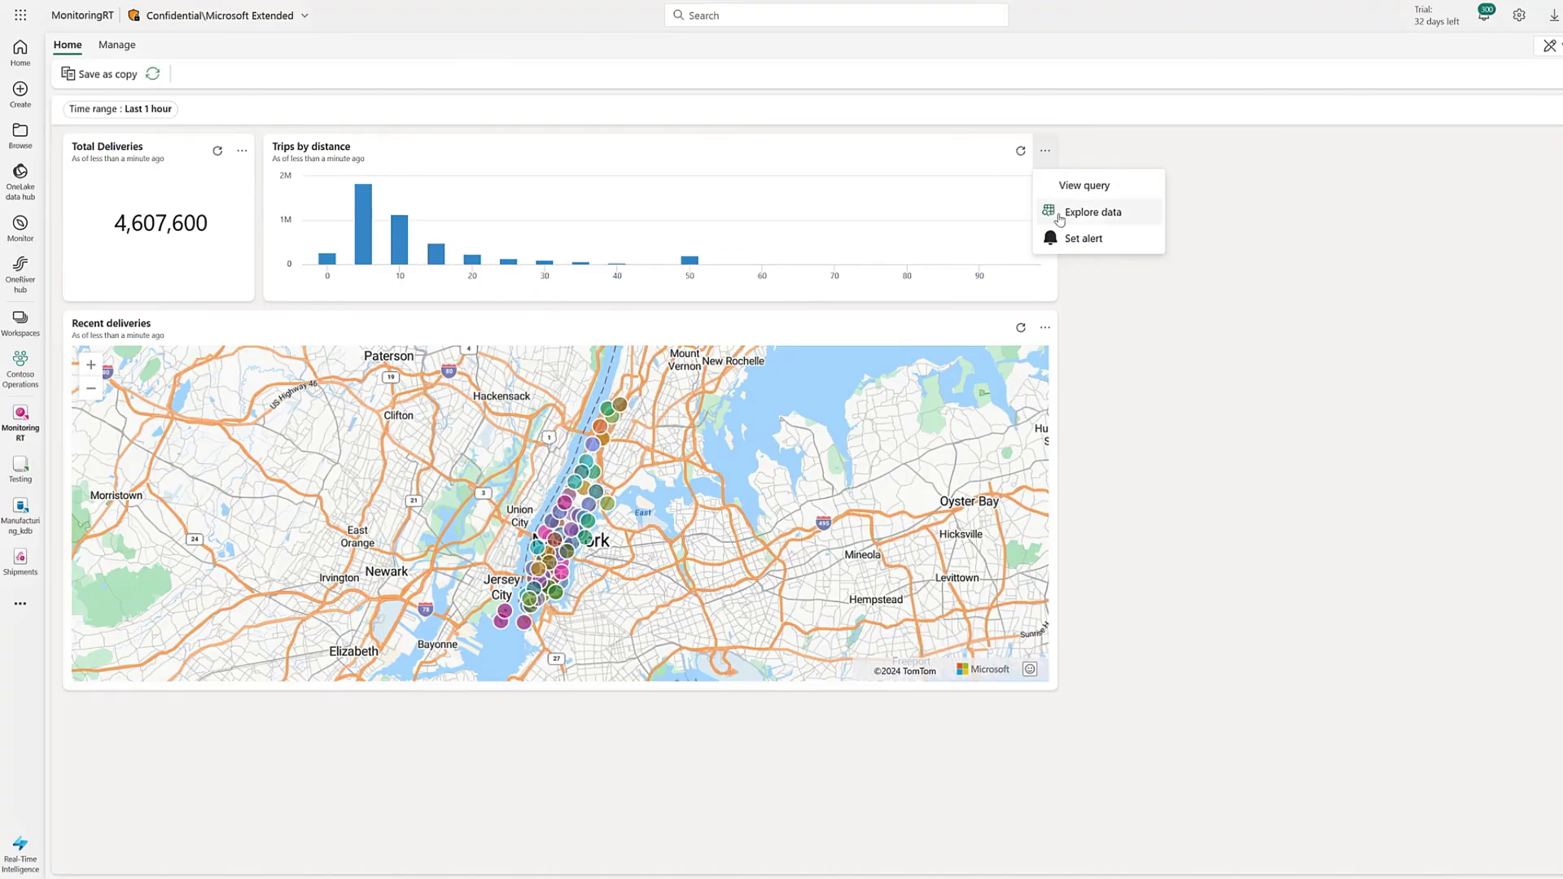
Explore trips-by-distance data over the last 7 days, then insert and run Copilot's temperature query
click(1059, 220)
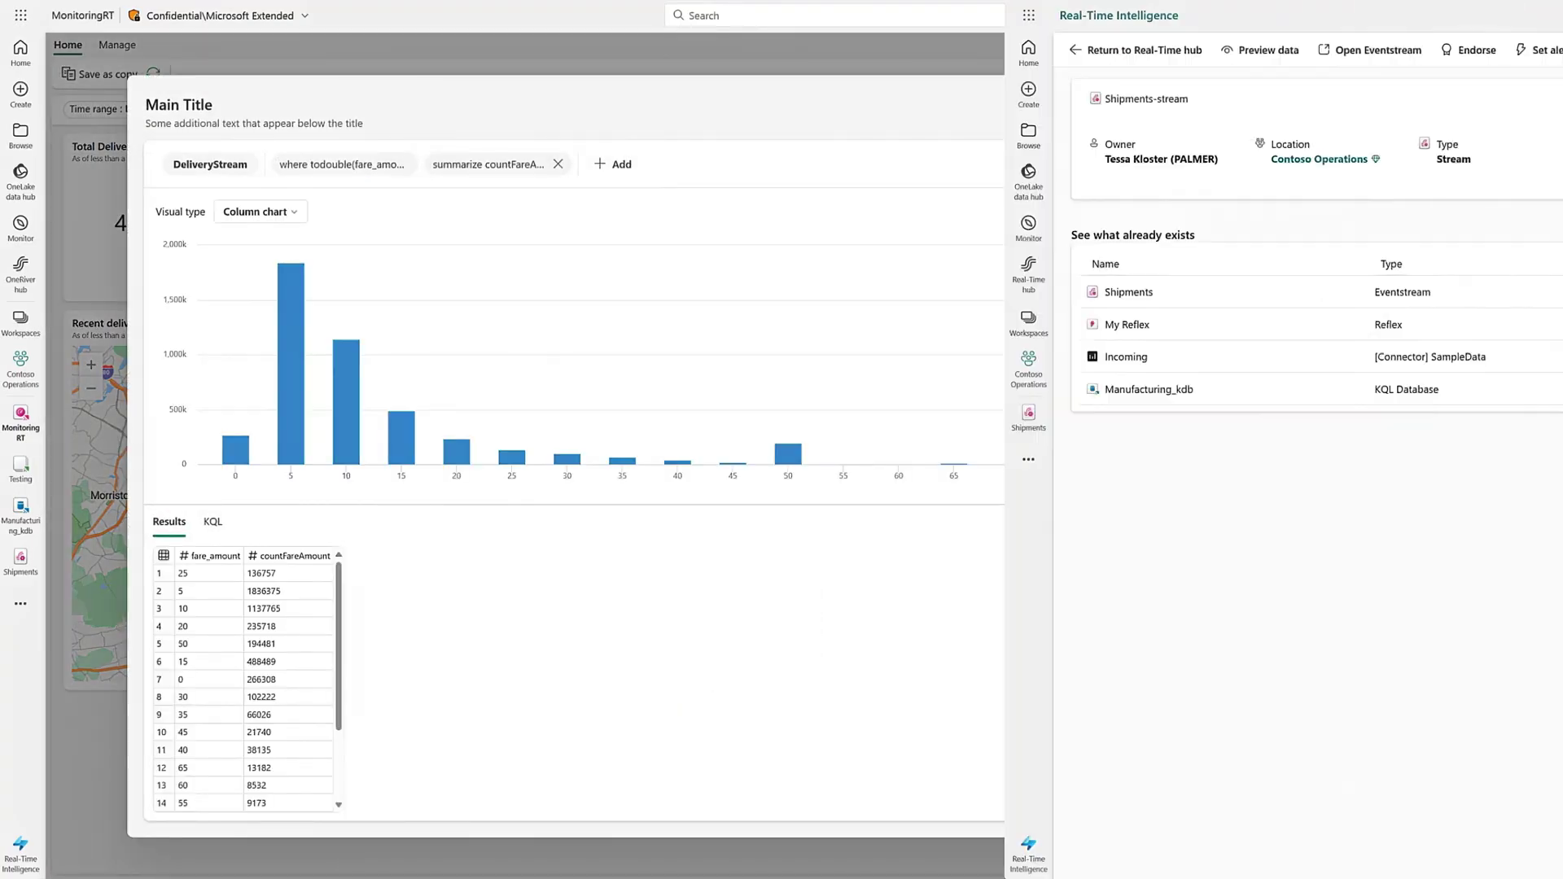
click(1221, 206)
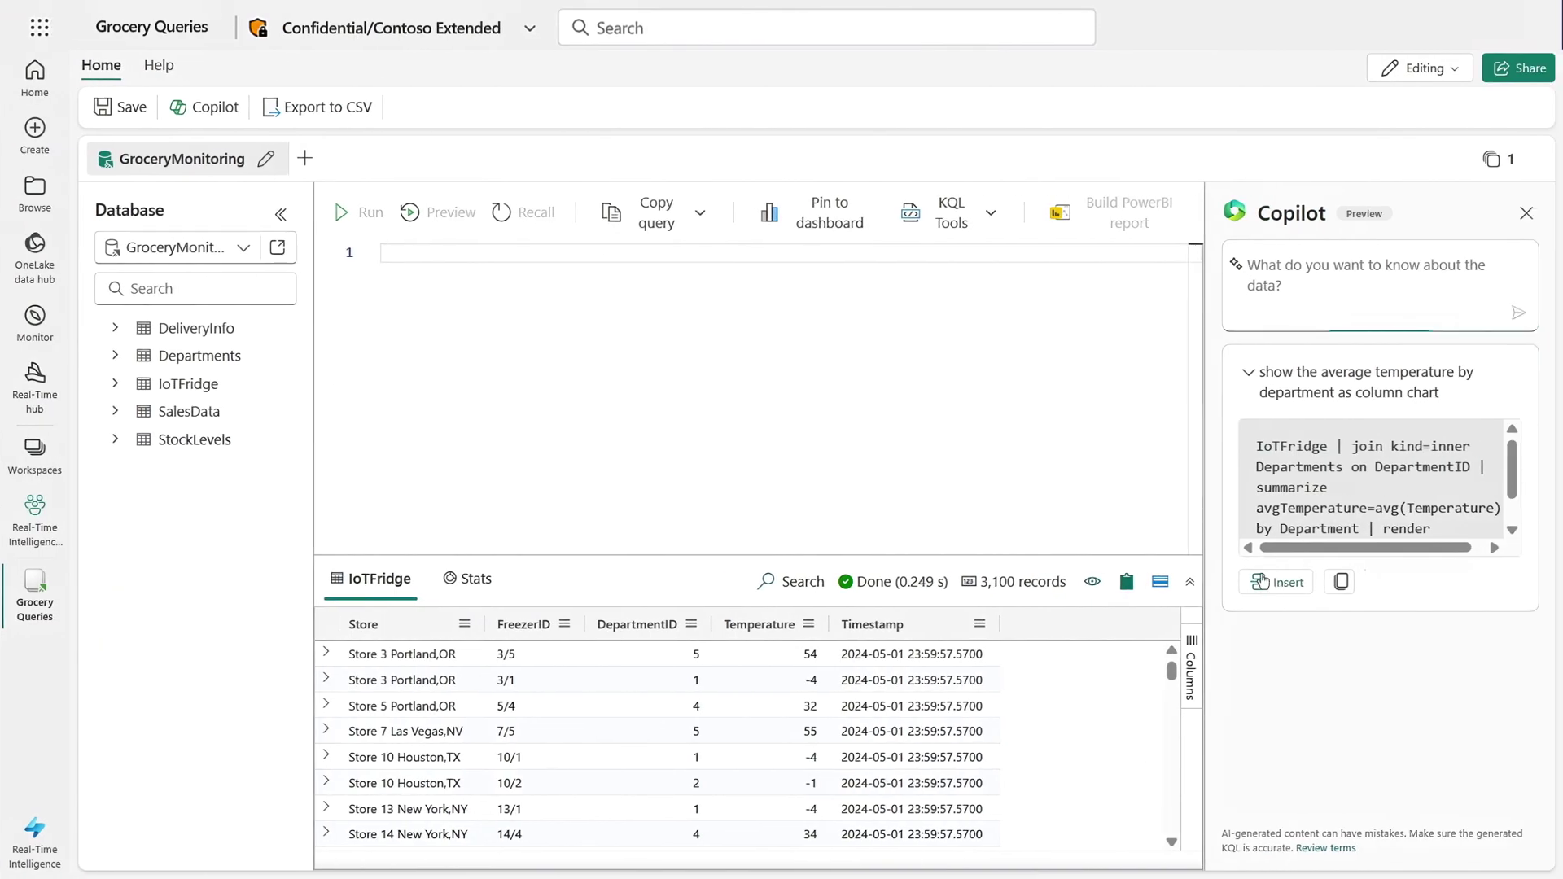
click(1261, 581)
click(371, 213)
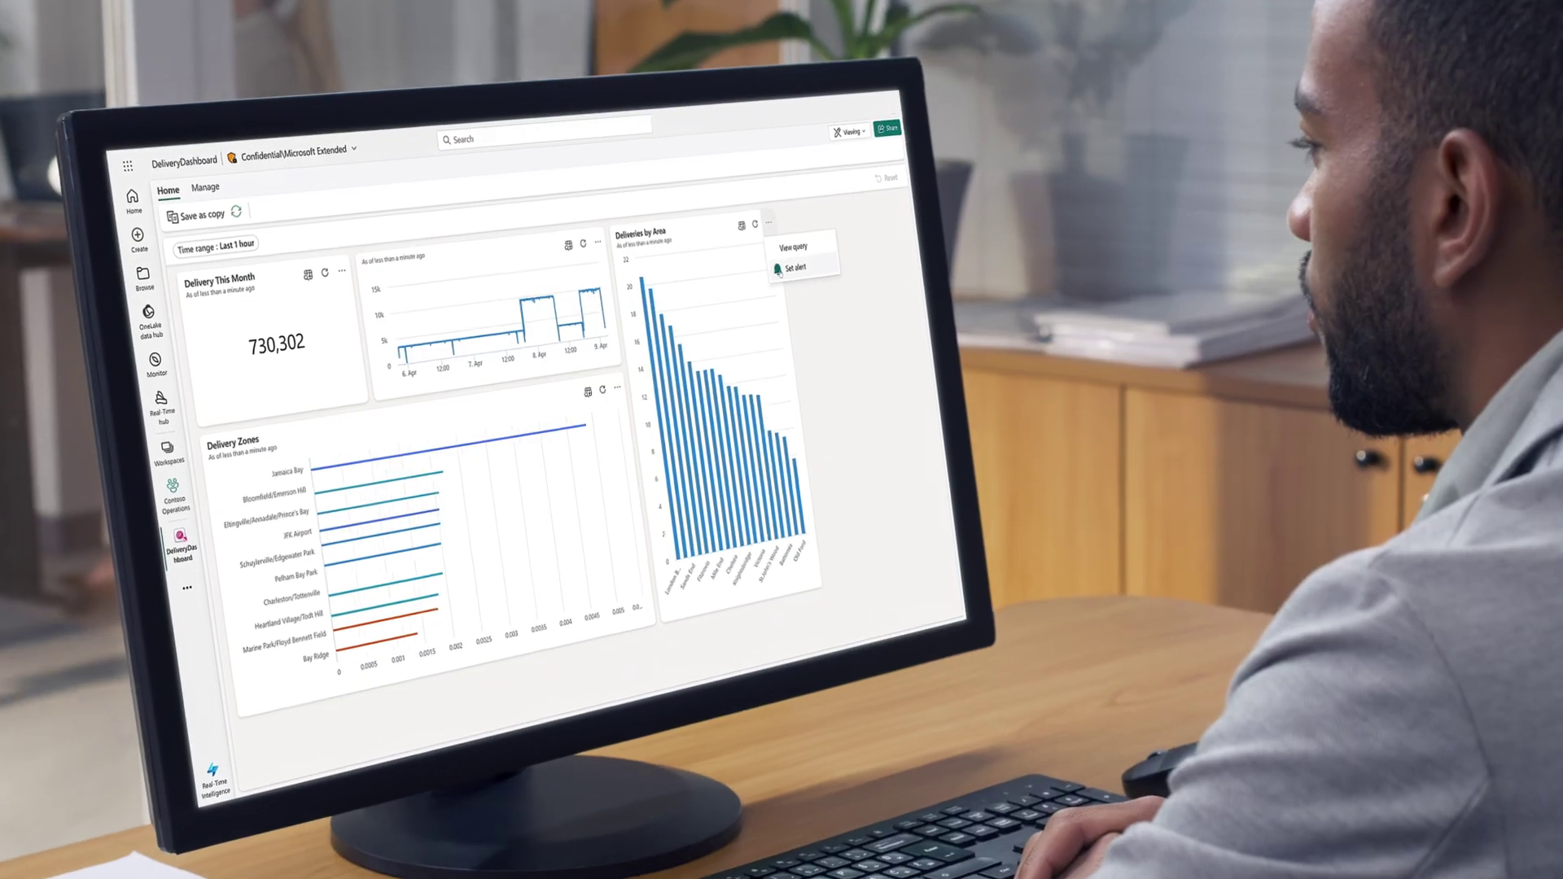
click(1220, 192)
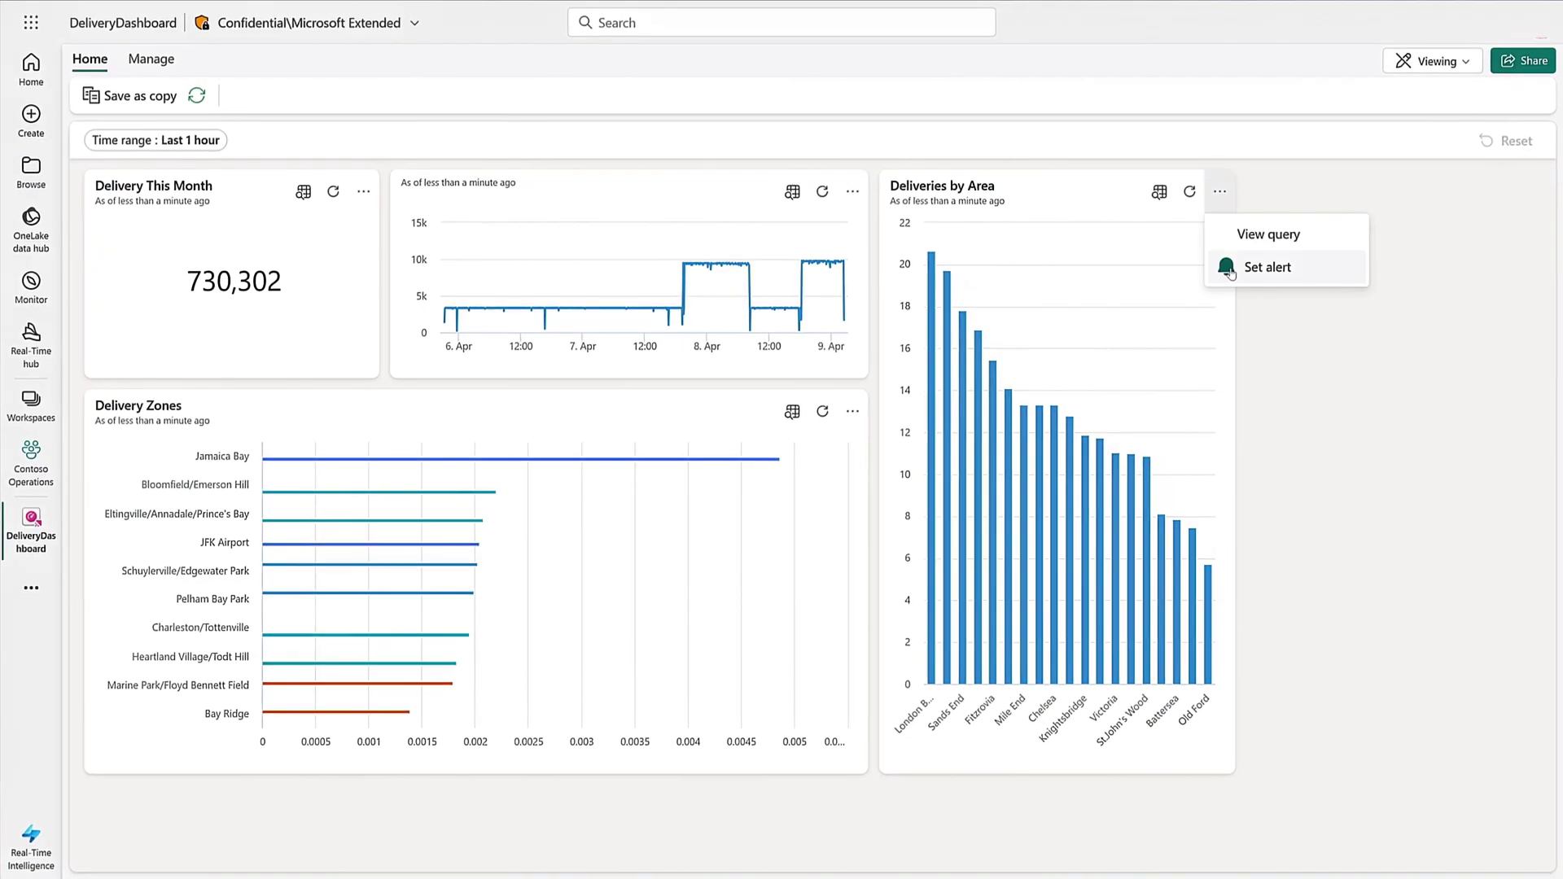
Set a Deliveries by Area alert for 'Becomes greater than or equal' 15 and choose its item
click(1230, 272)
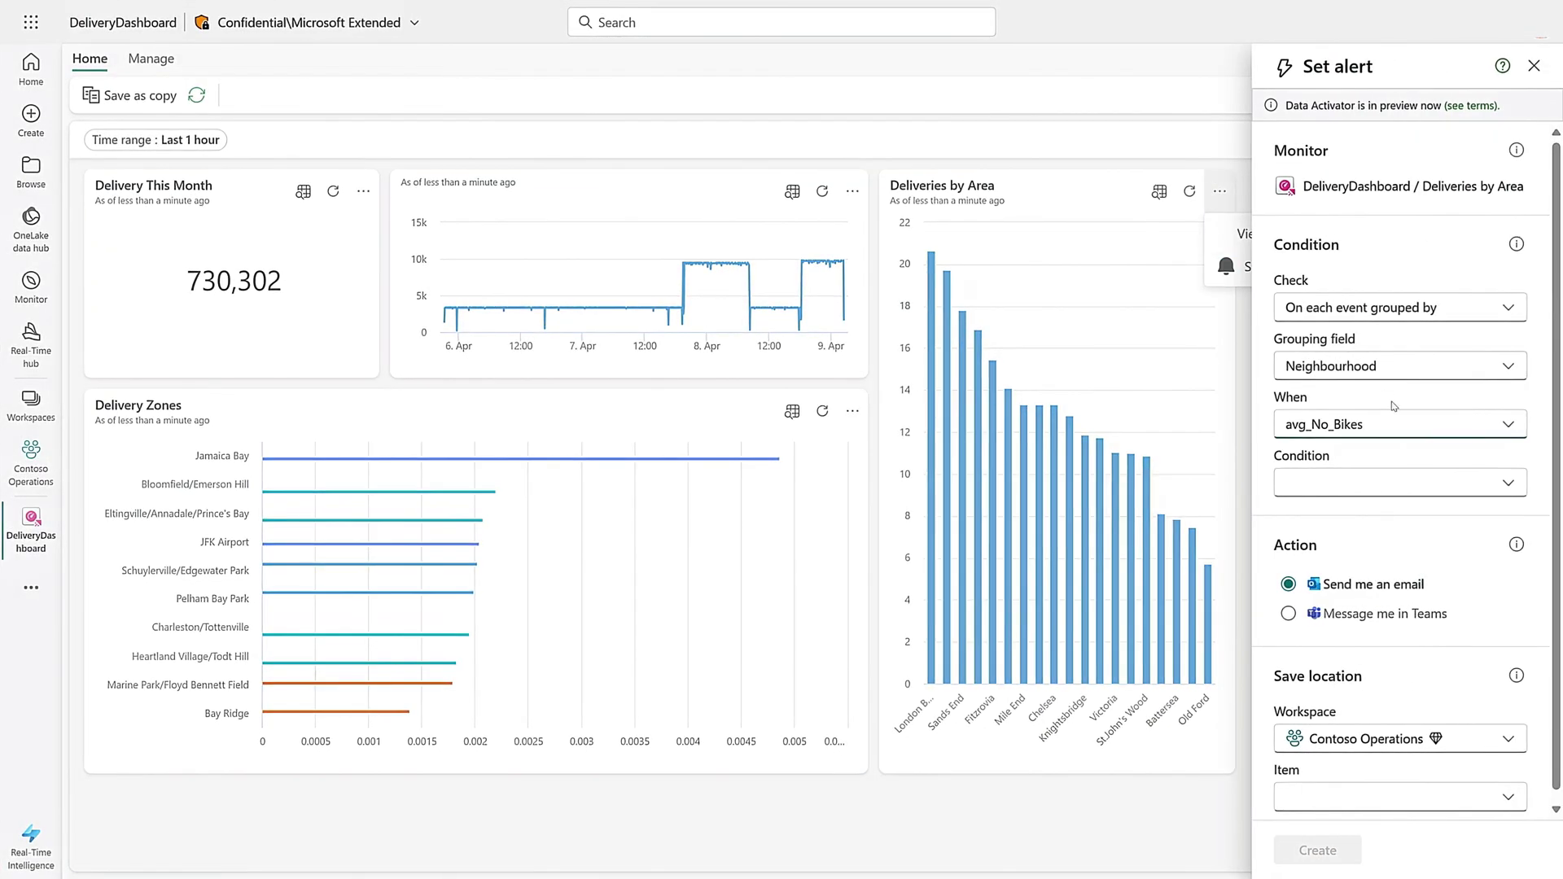
scroll(1435, 649, down, 2)
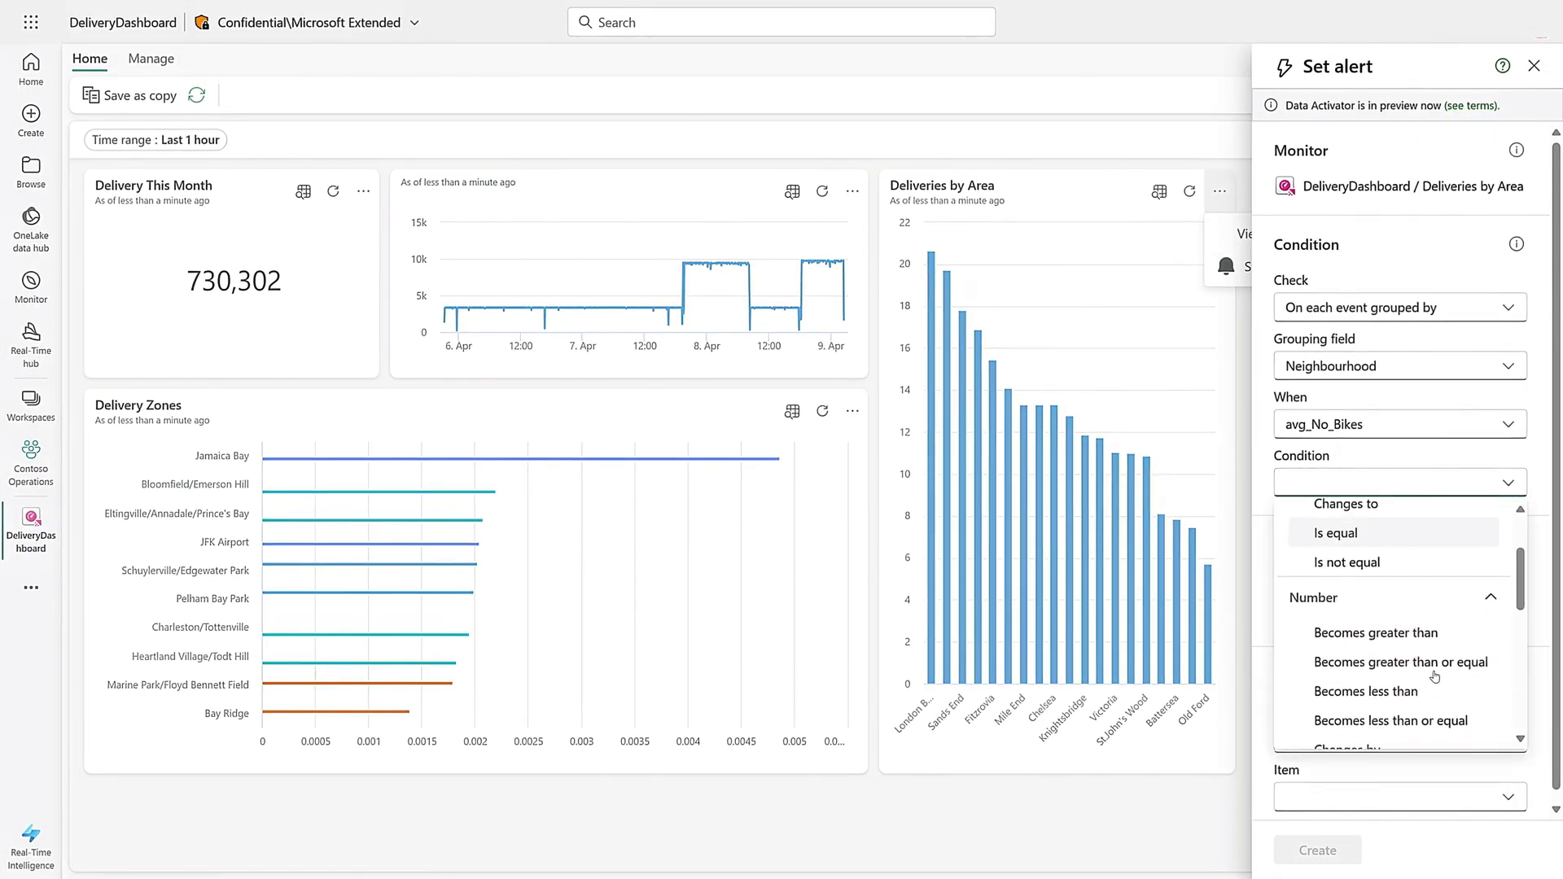
click(1434, 662)
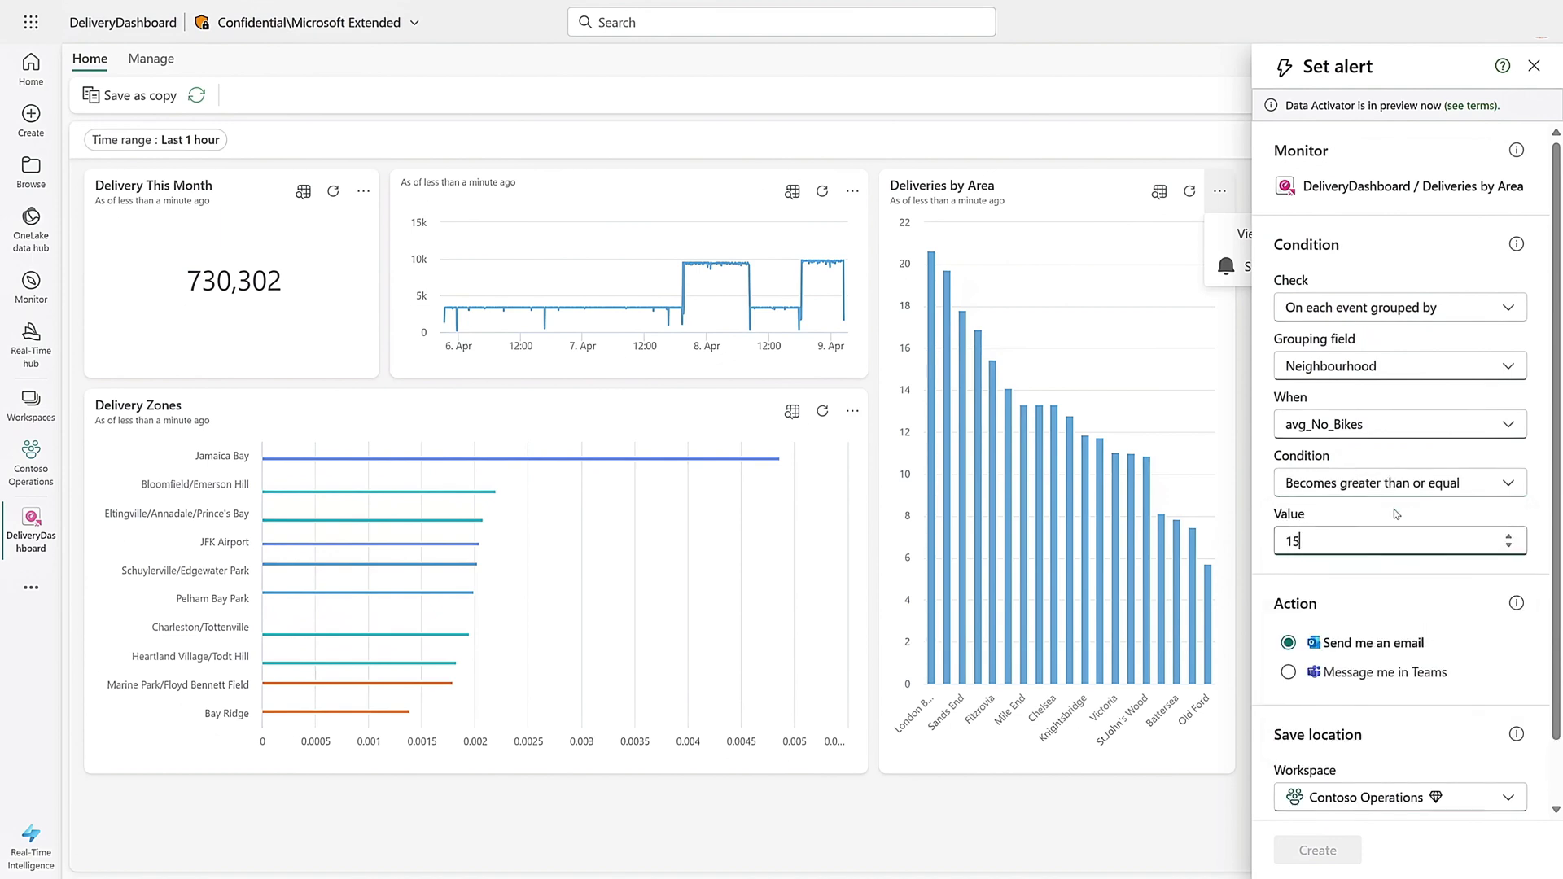
scroll(1398, 514, down, 1)
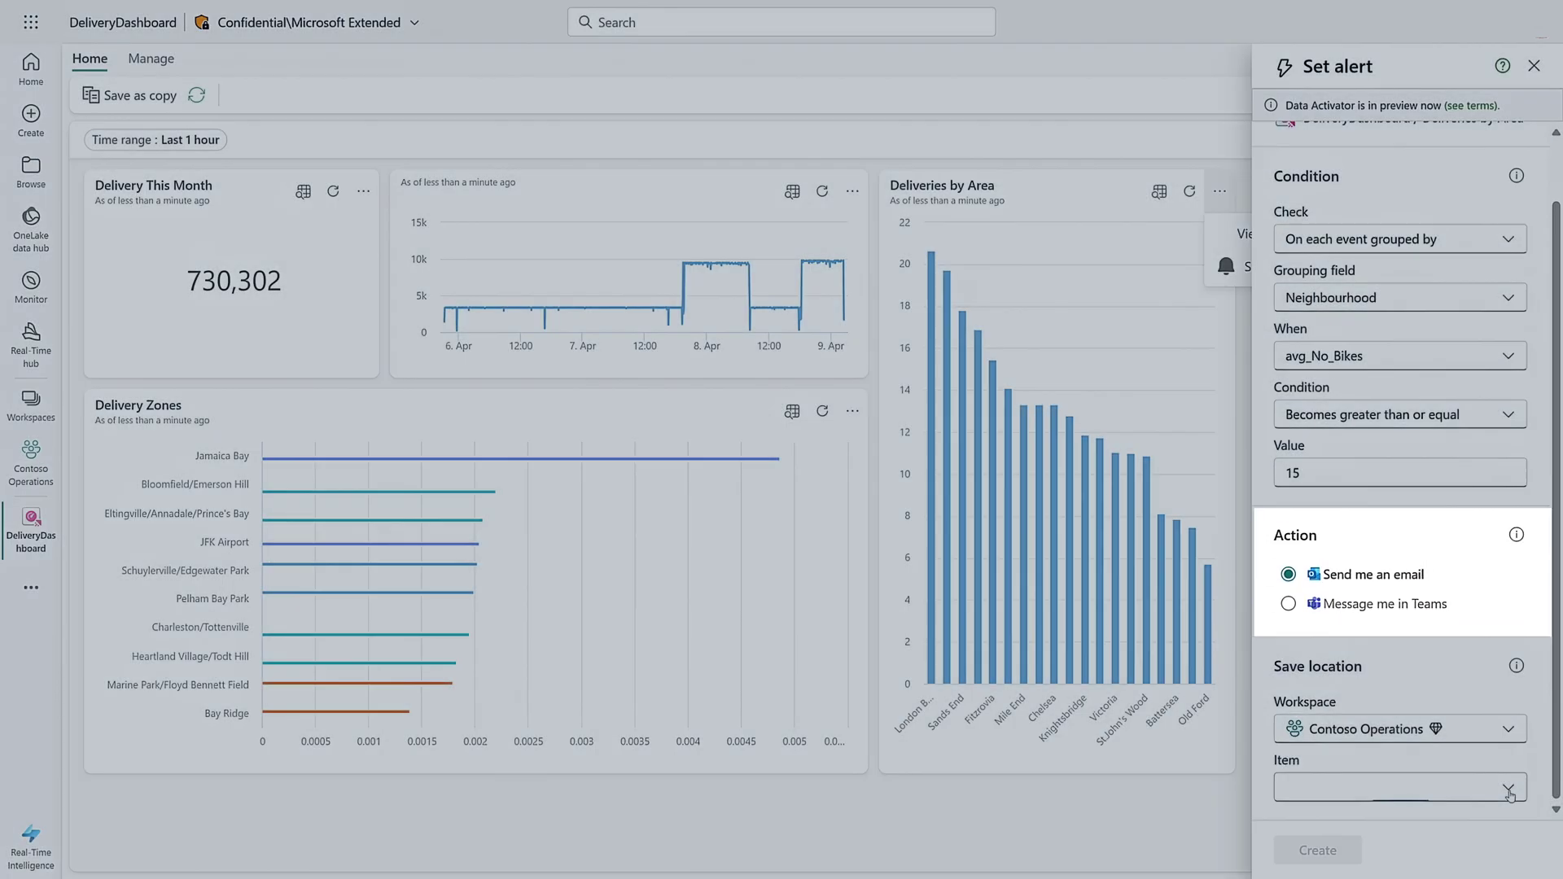
click(1509, 791)
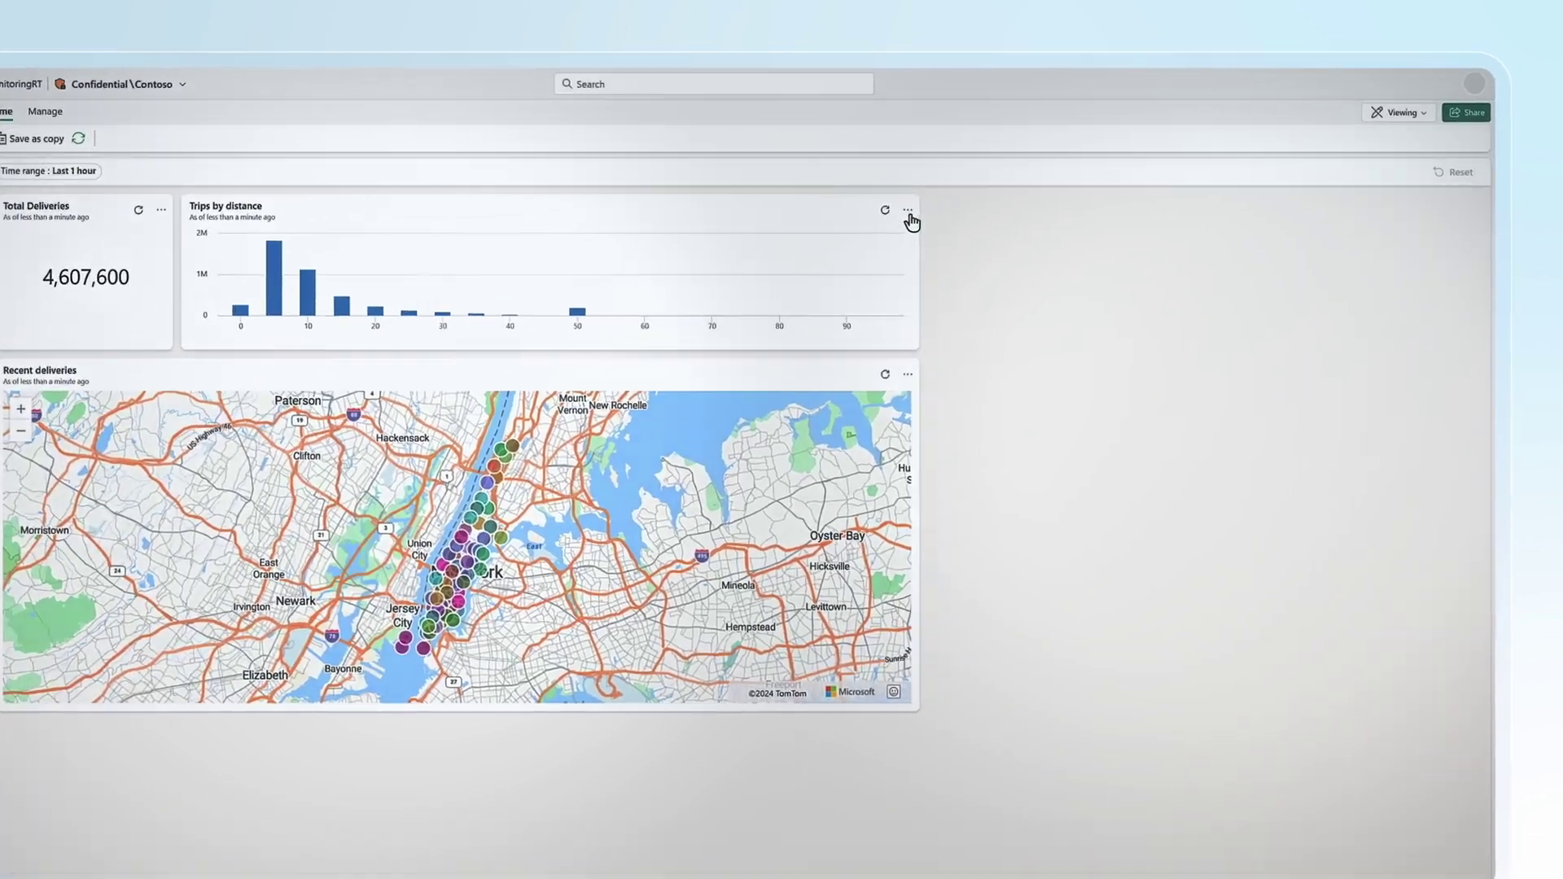
Start setting an alert on the Trips by distance tile
click(958, 191)
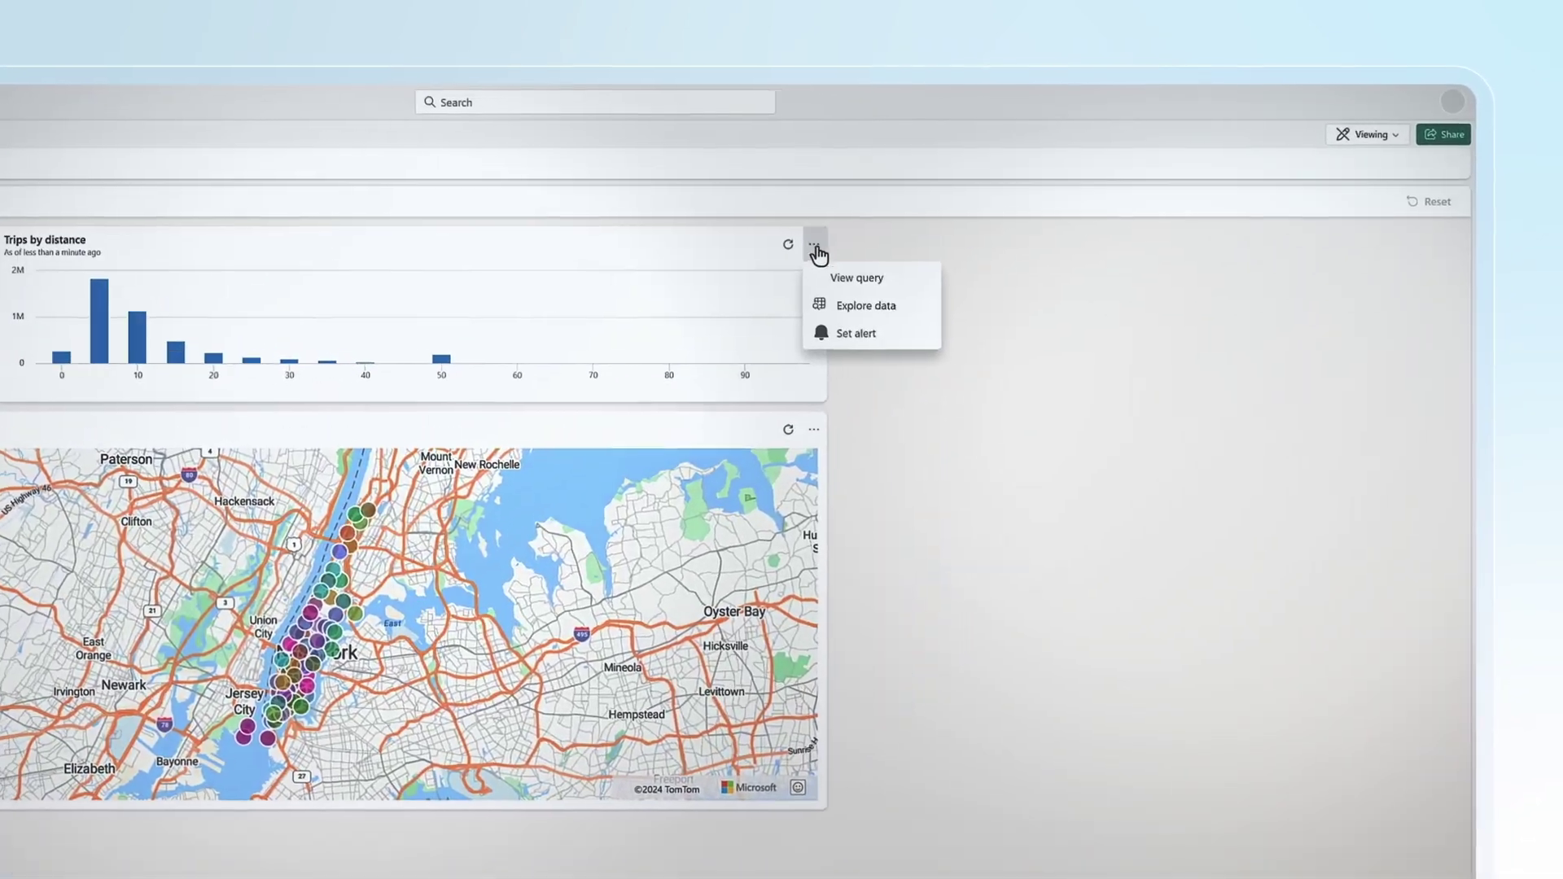
click(993, 269)
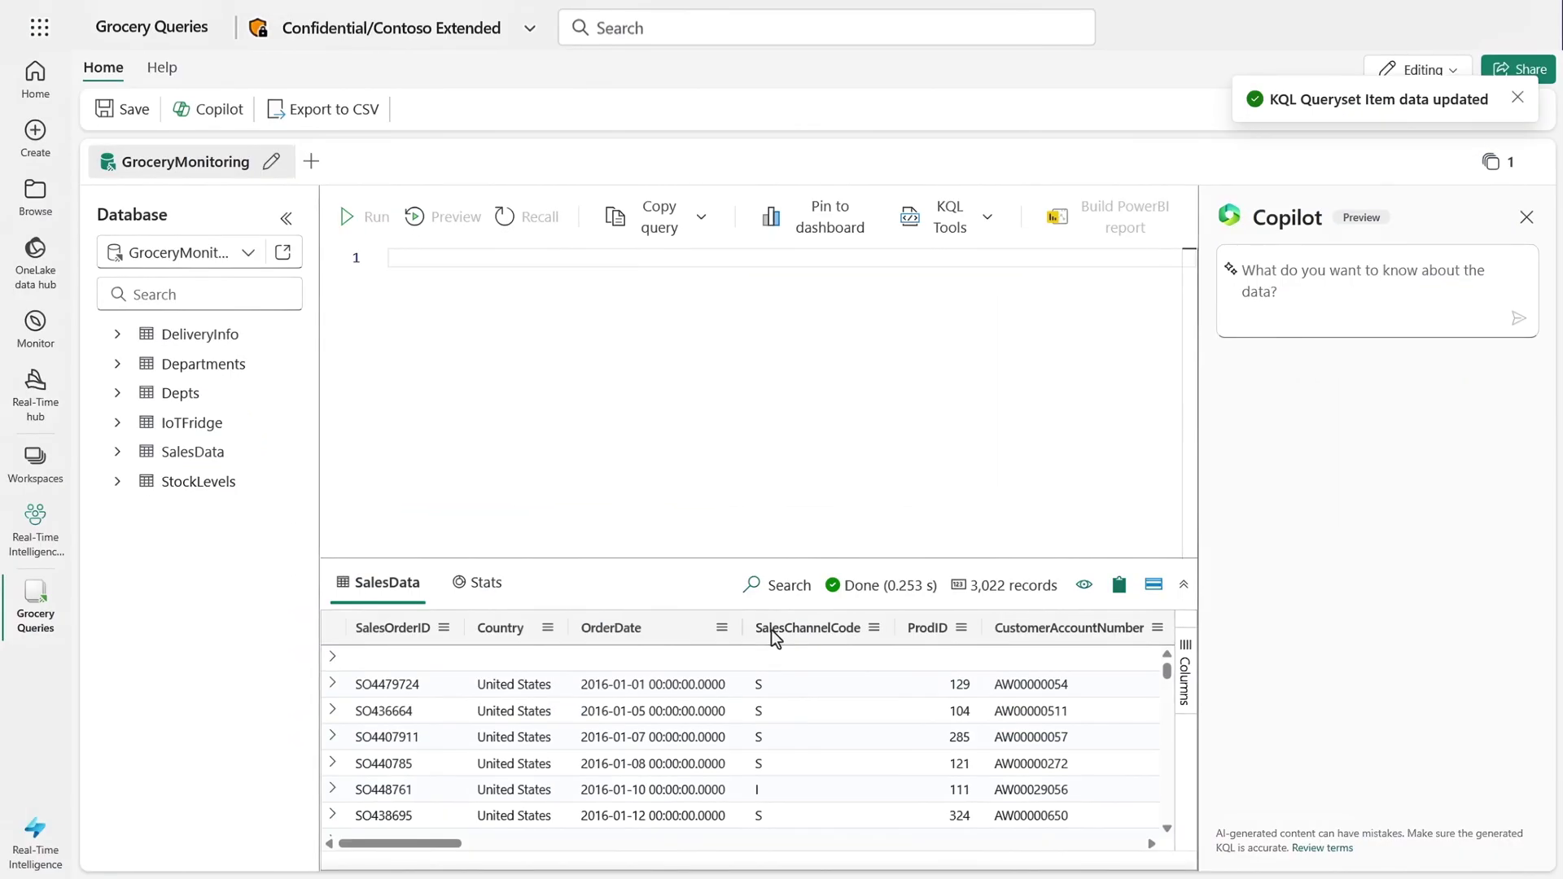
Have Copilot write the average-temperature-by-department query, run it, and begin pinning it to a dashboard
click(1404, 271)
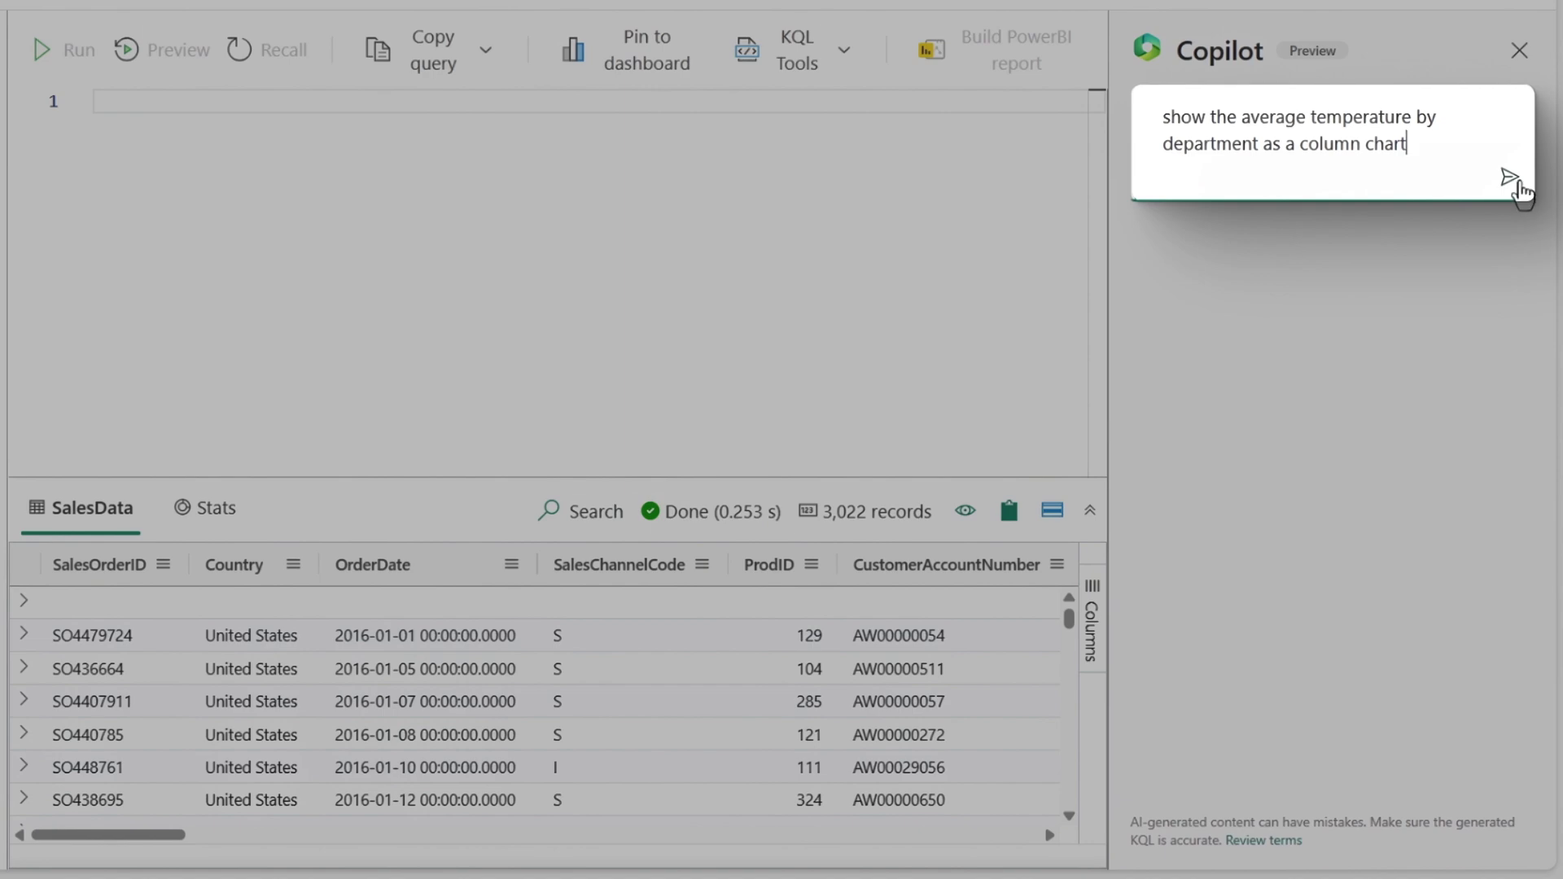
click(1516, 183)
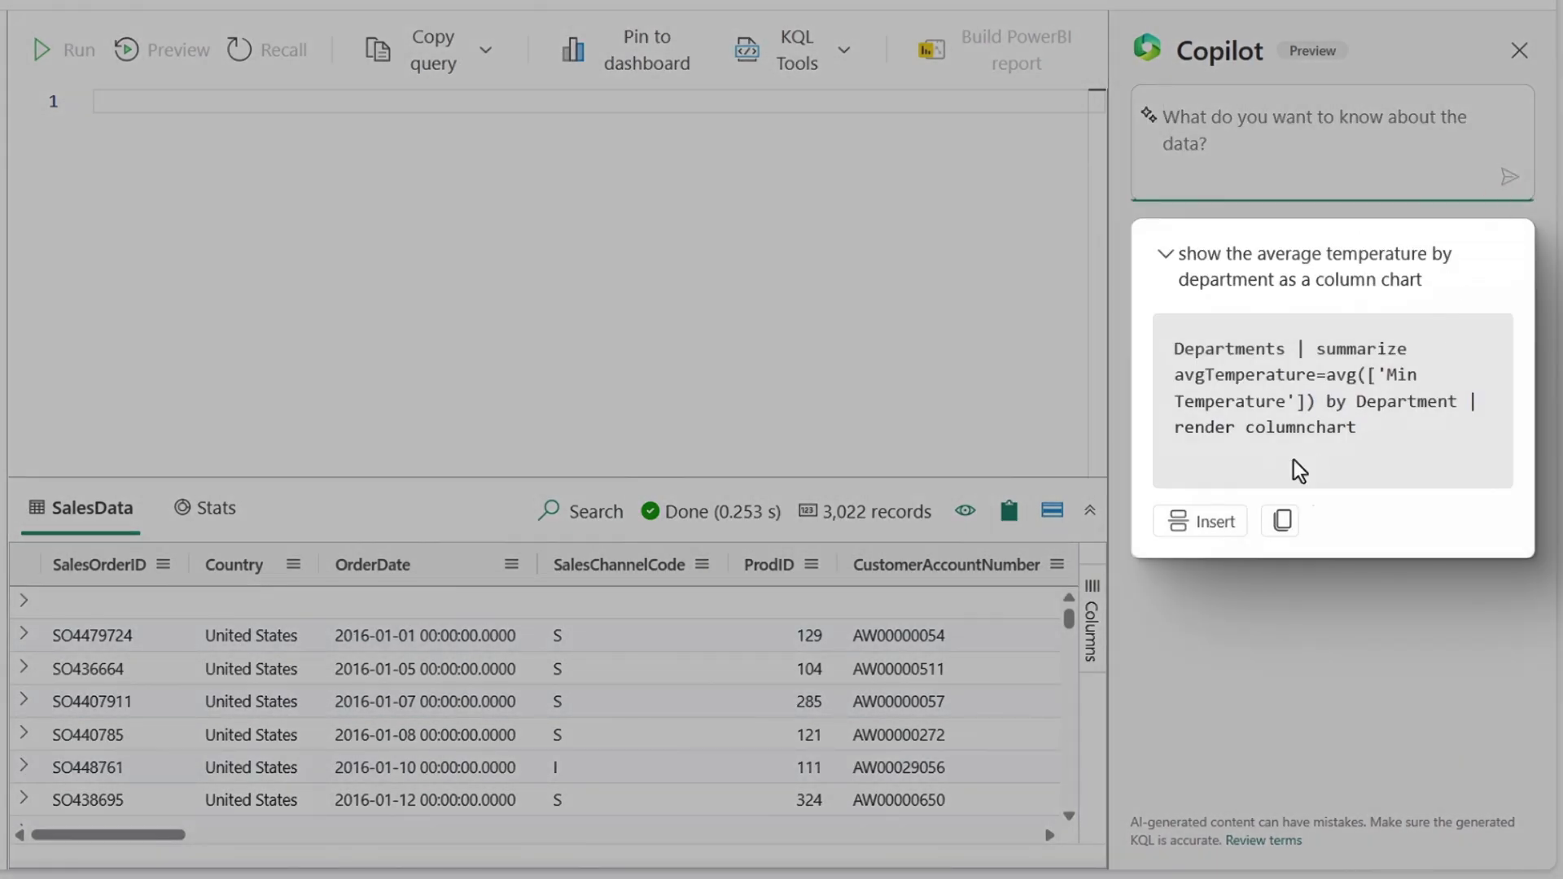
click(1200, 522)
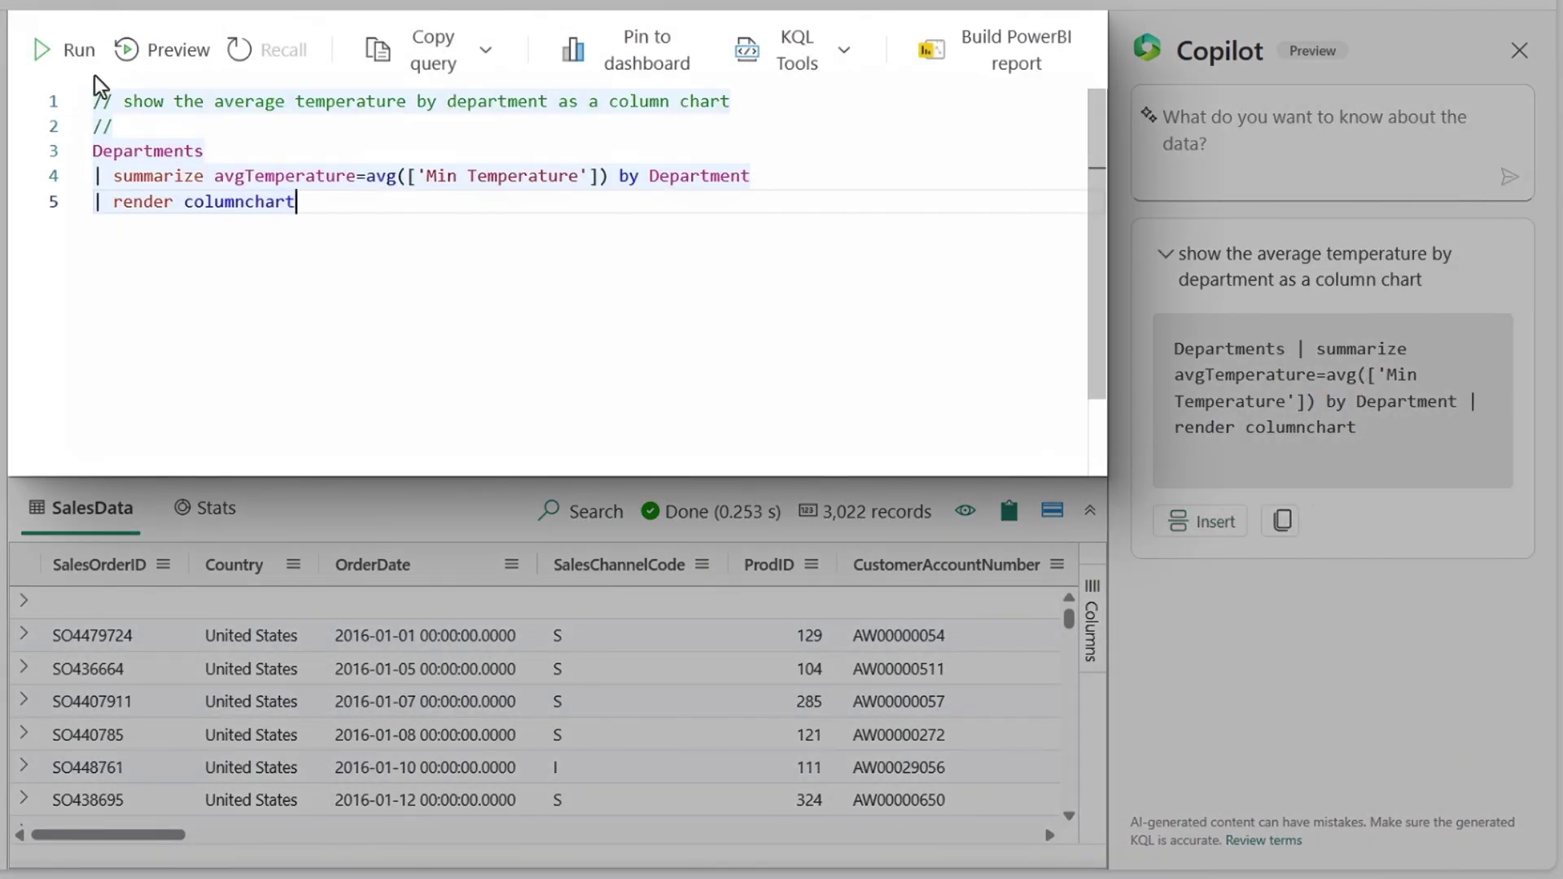
click(70, 58)
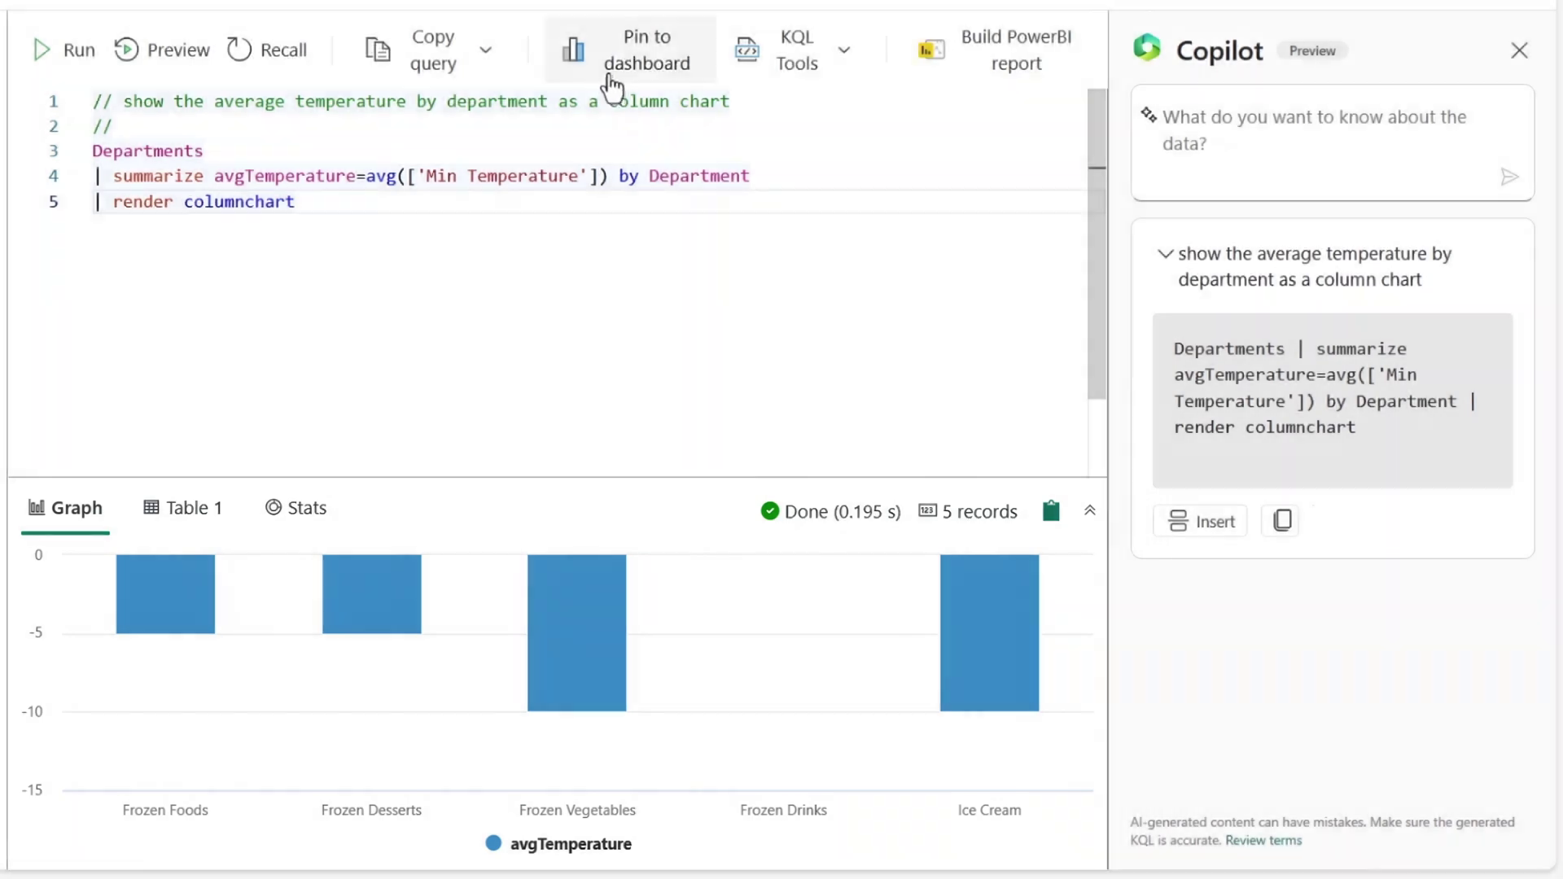
click(627, 69)
click(366, 326)
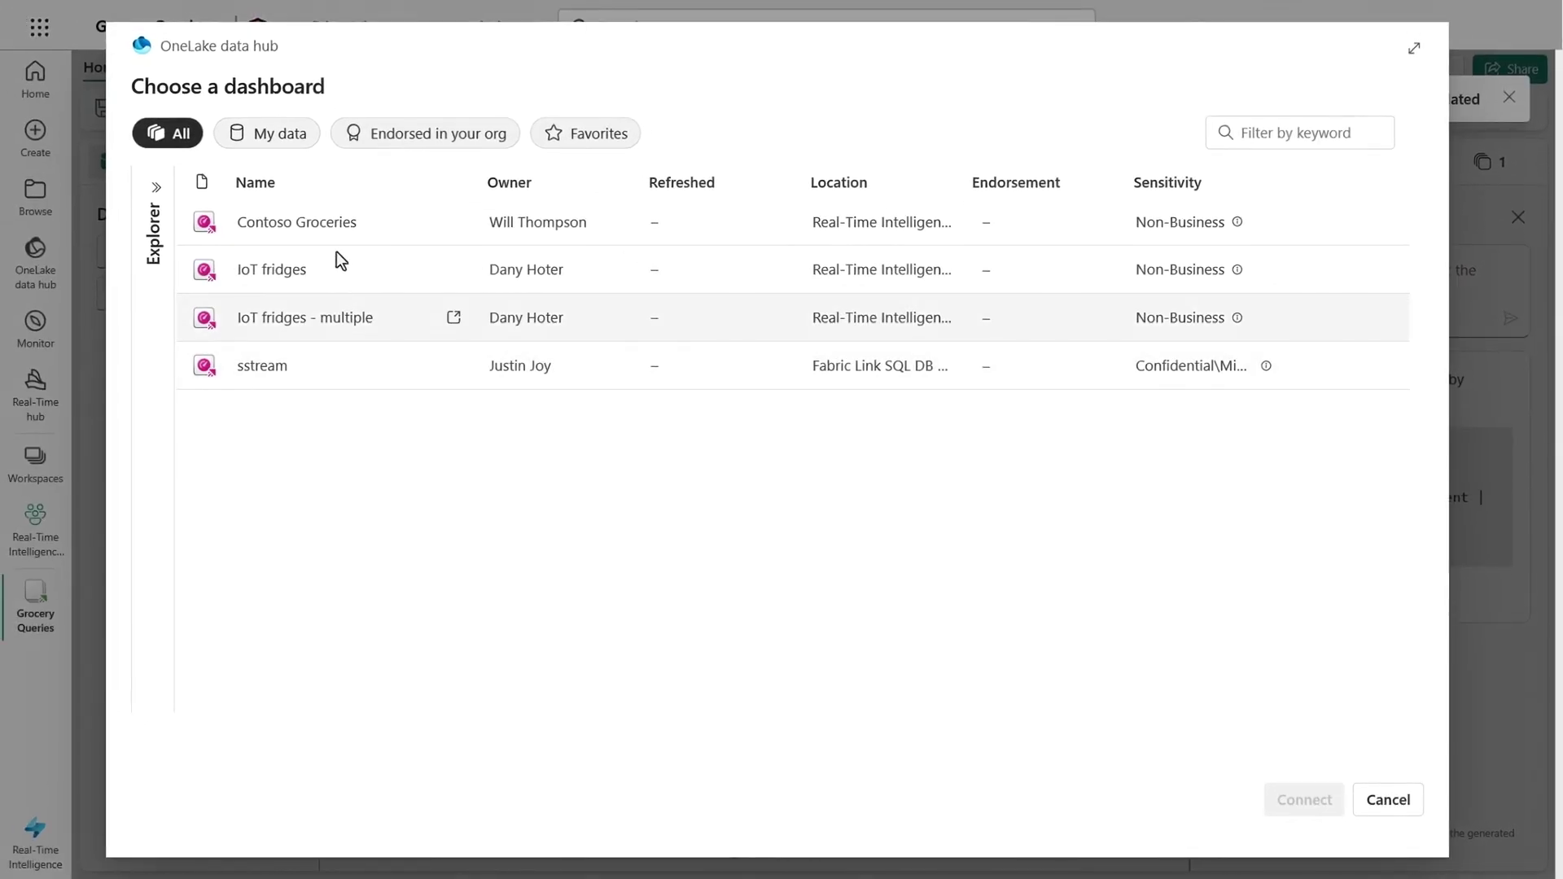
Choose Contoso Groceries as the dashboard for the pinned chart
click(325, 229)
click(1318, 800)
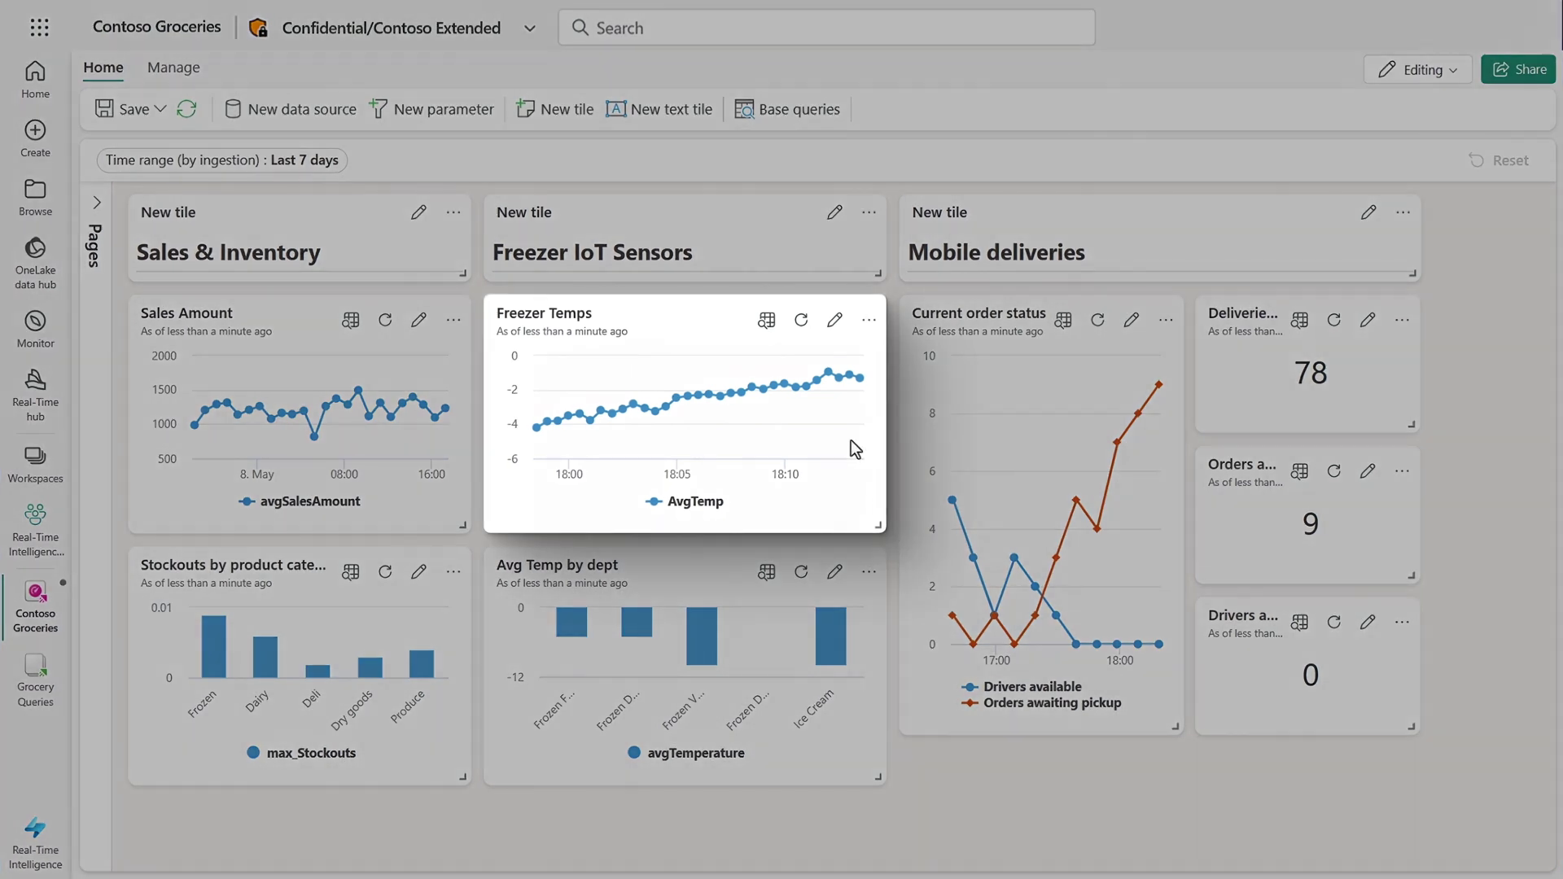
Explore the Freezer Temps data, remove its summarize step and add an aggregation
click(768, 324)
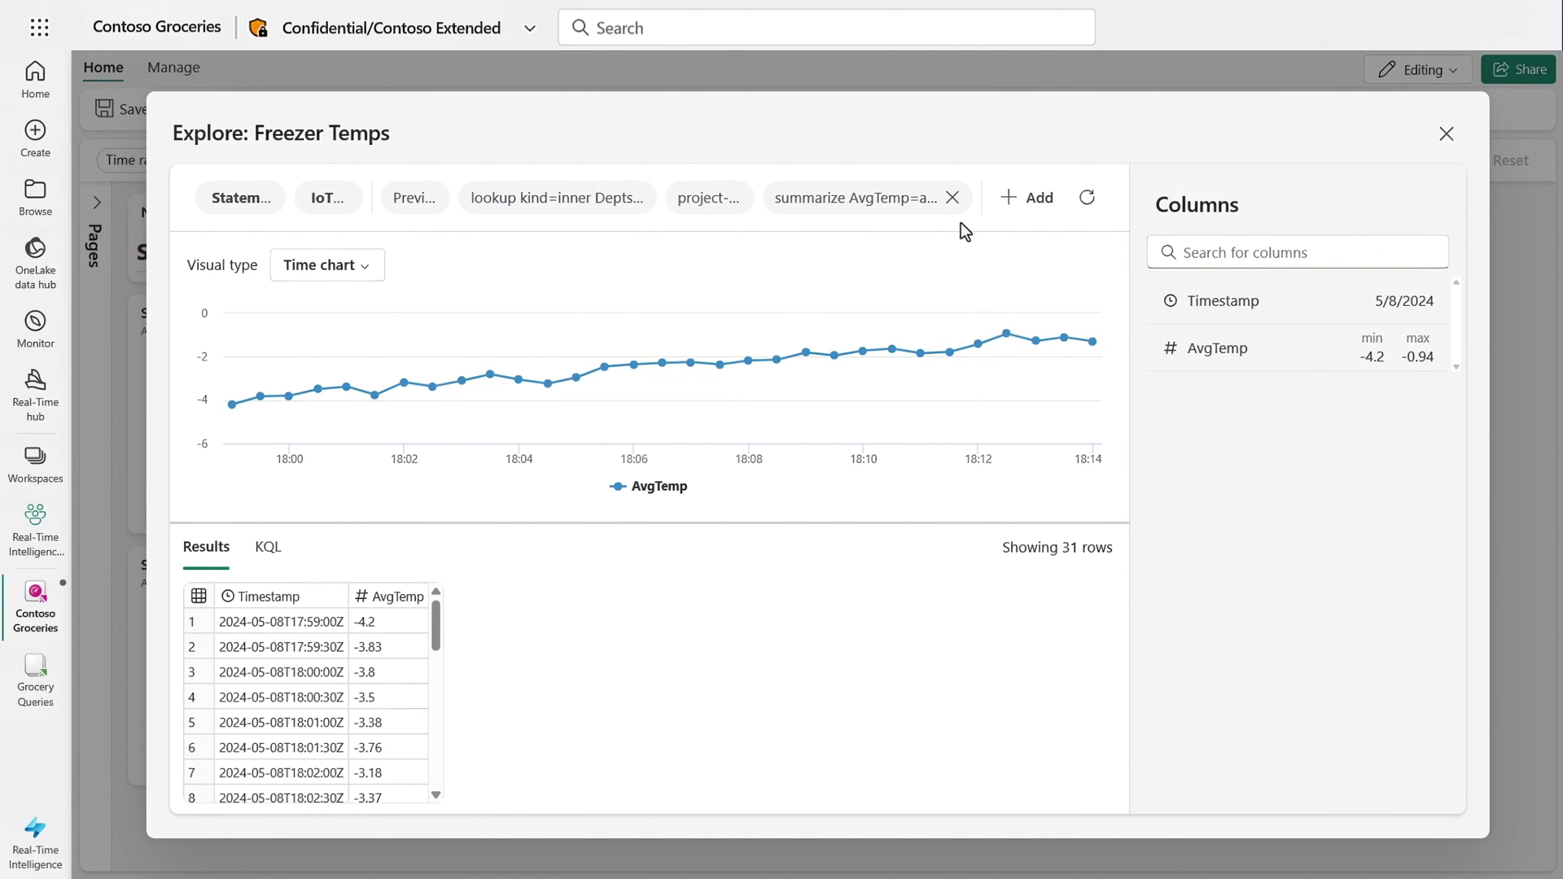
click(957, 198)
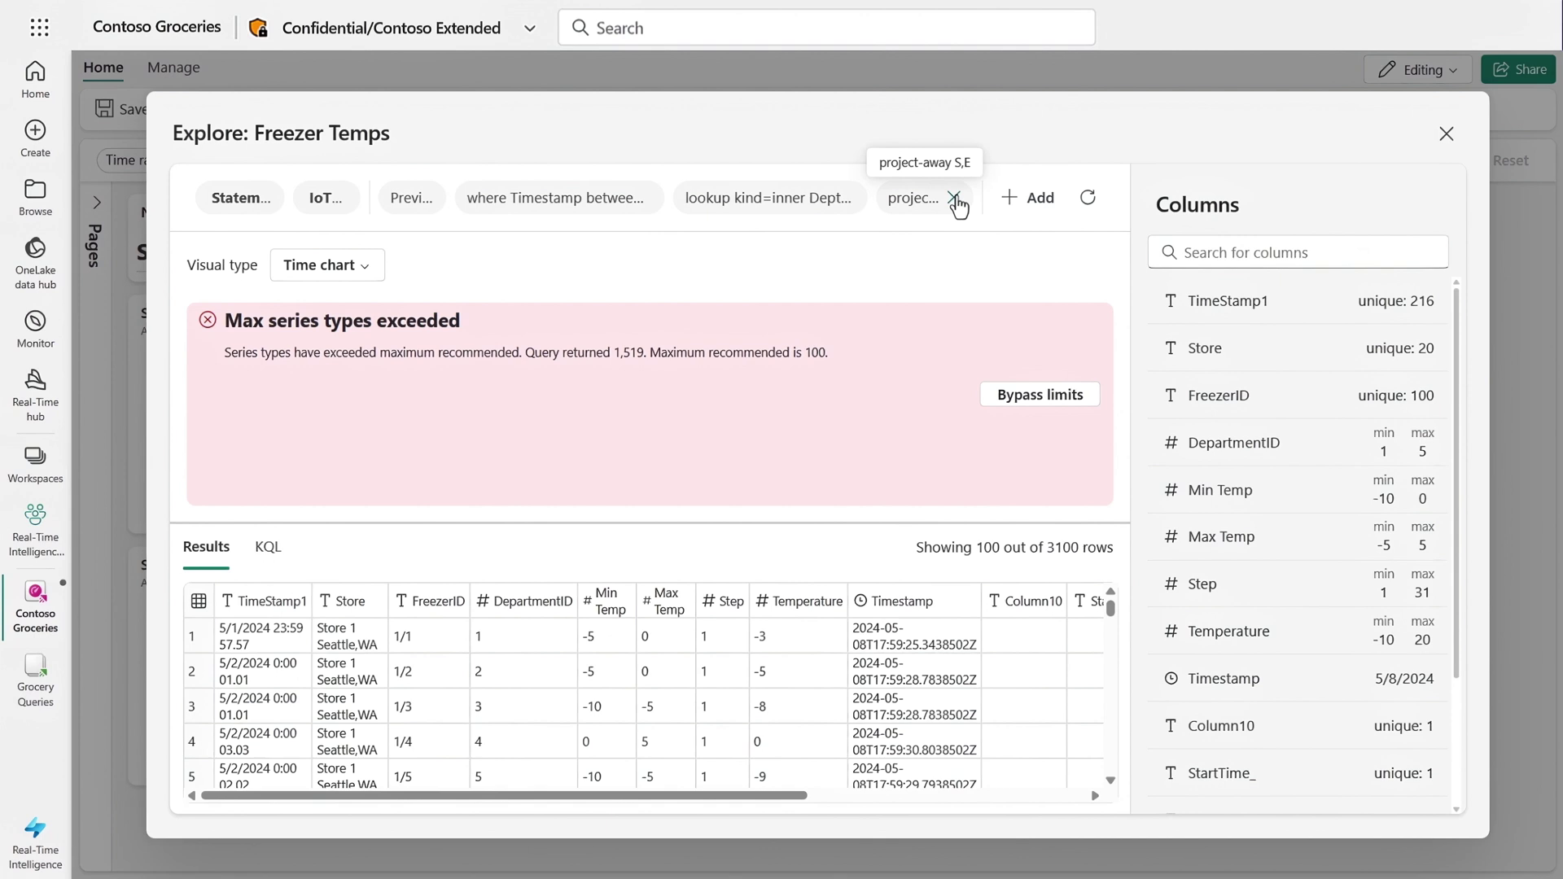
click(1017, 204)
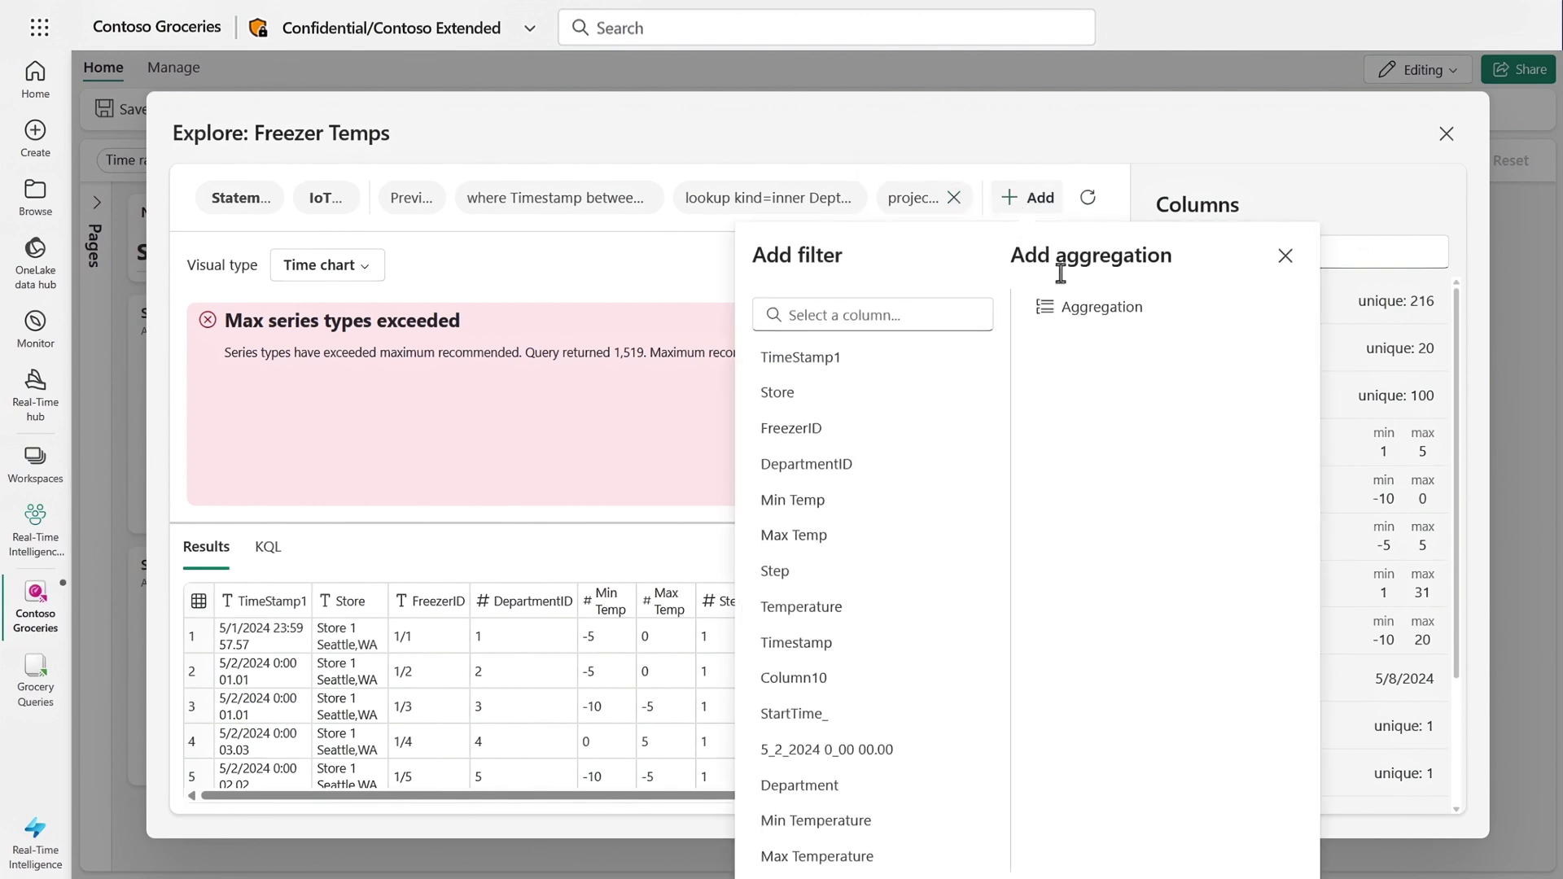
click(1051, 307)
Aggregate avg of Temperature grouped by Timestamp and Department, and apply it
click(864, 346)
click(716, 552)
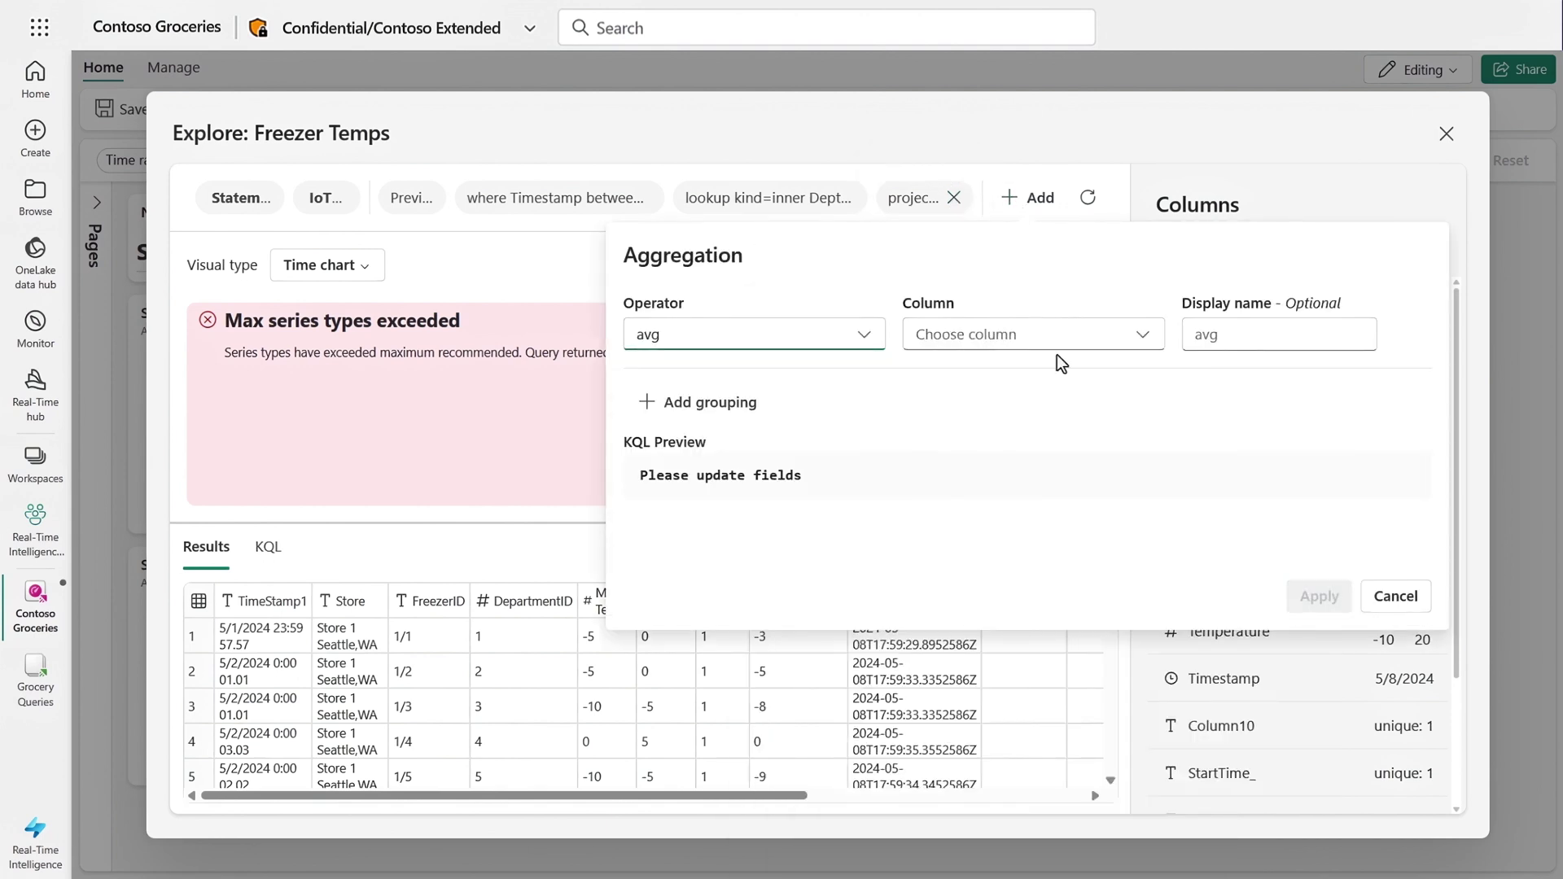
click(1108, 337)
click(1241, 334)
click(710, 403)
click(750, 429)
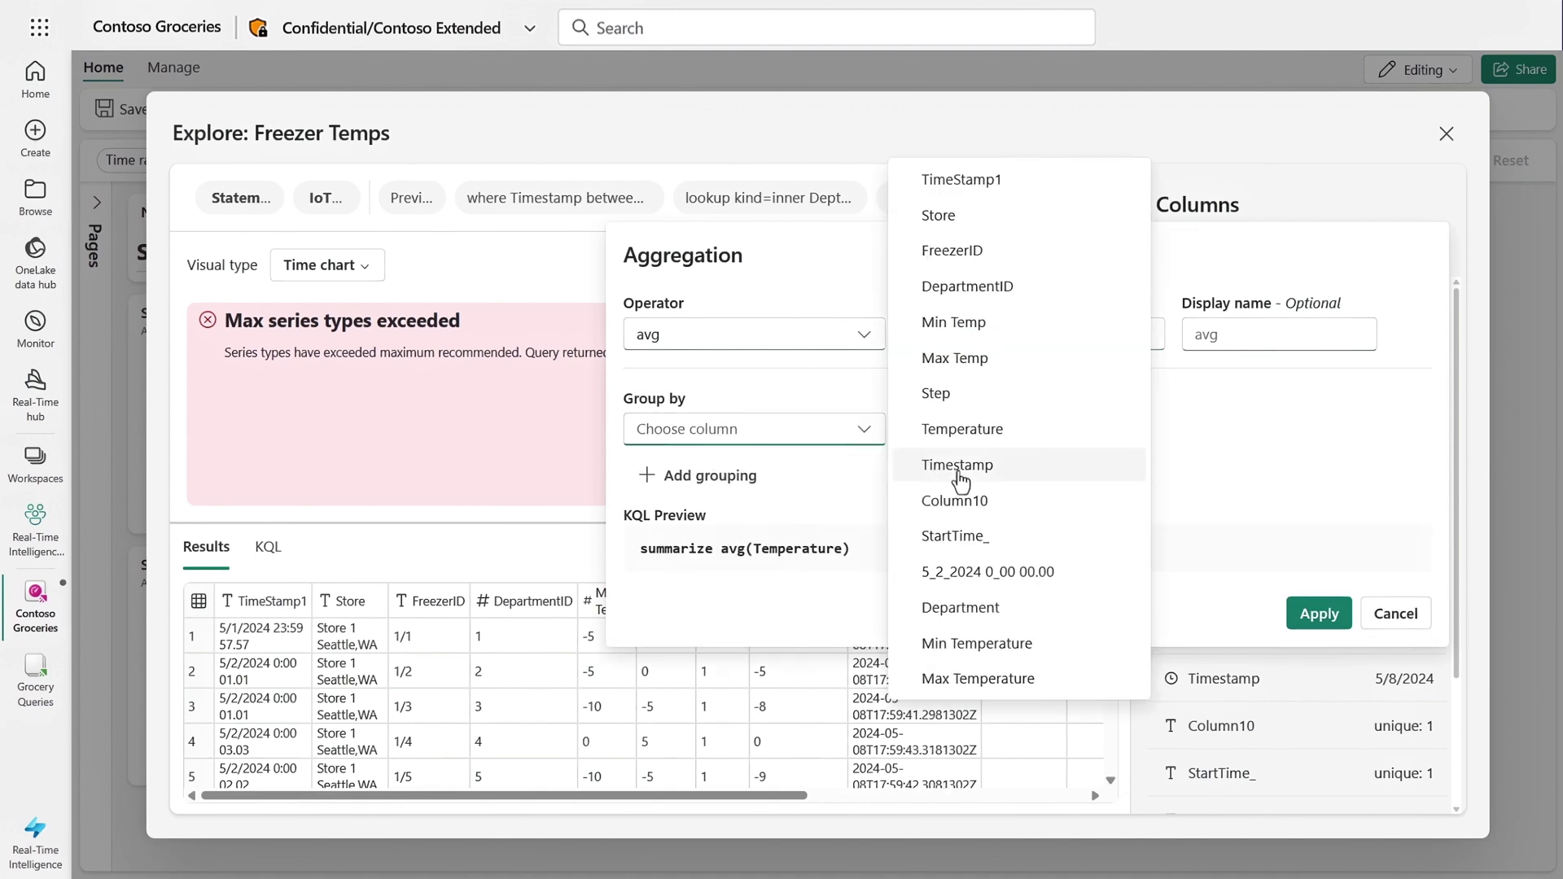
click(928, 459)
click(713, 475)
click(790, 493)
click(1057, 659)
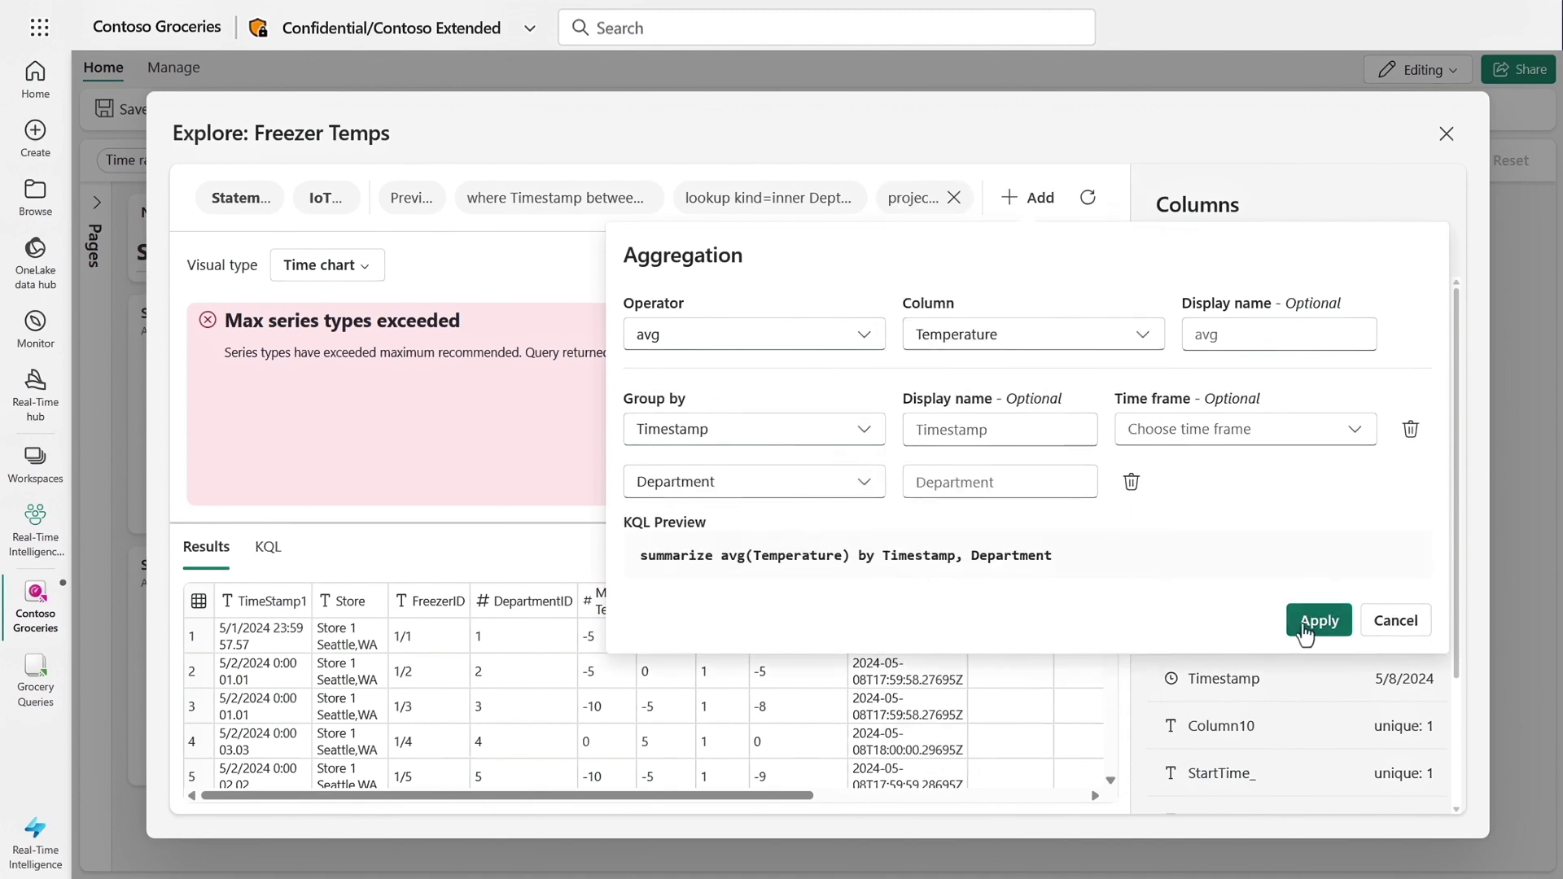
click(1319, 620)
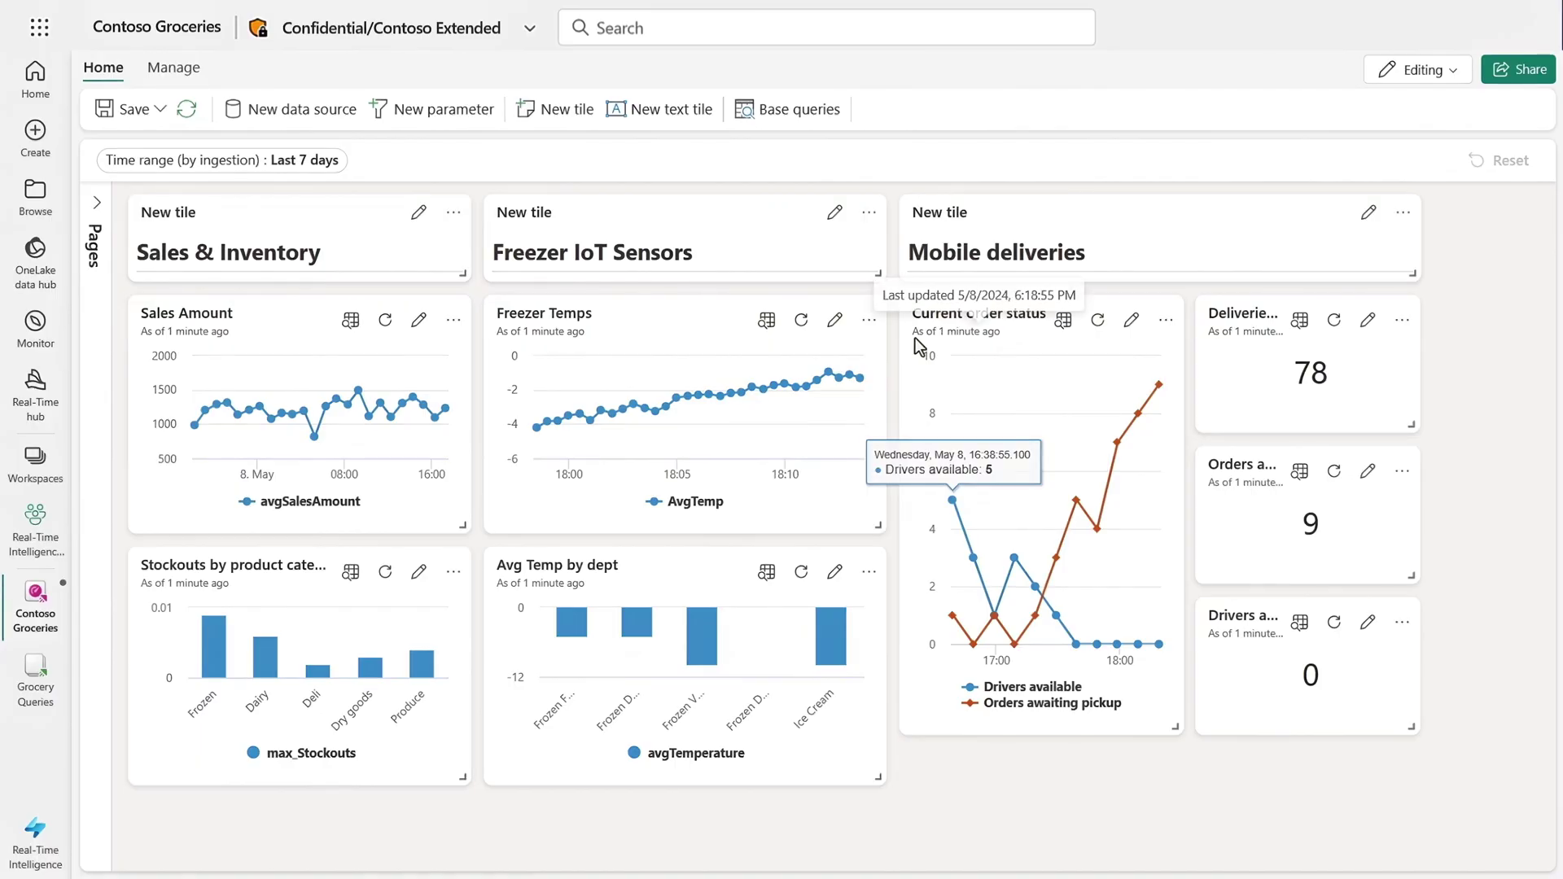
Start setting an alert on the Freezer Temps tile's AvgTemp
click(870, 325)
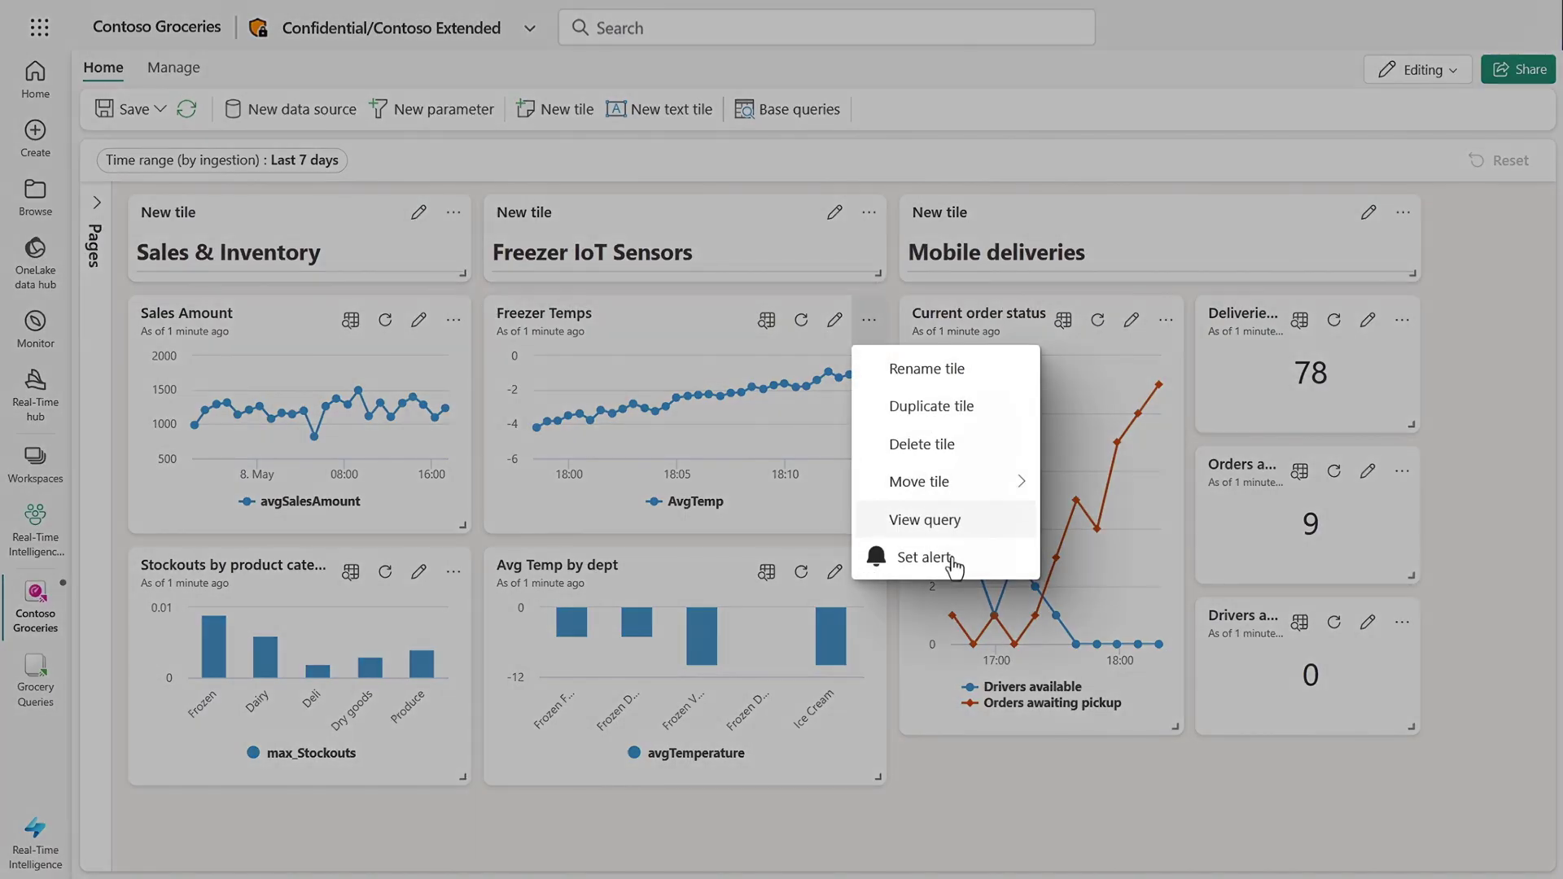
click(924, 557)
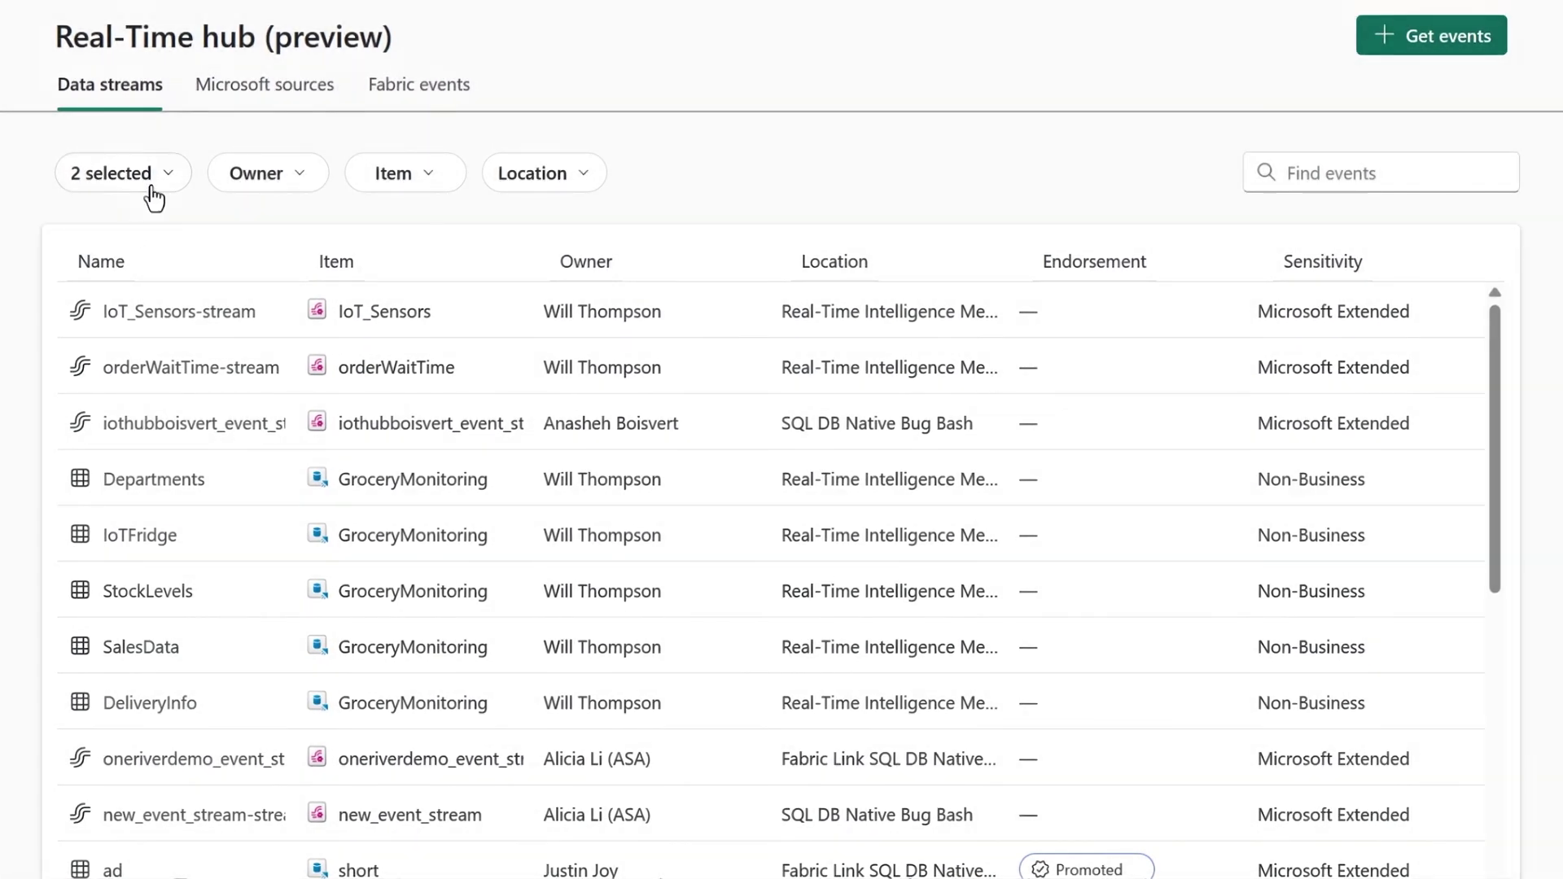
Review the stream type filter and search the data streams for 'io'
click(151, 184)
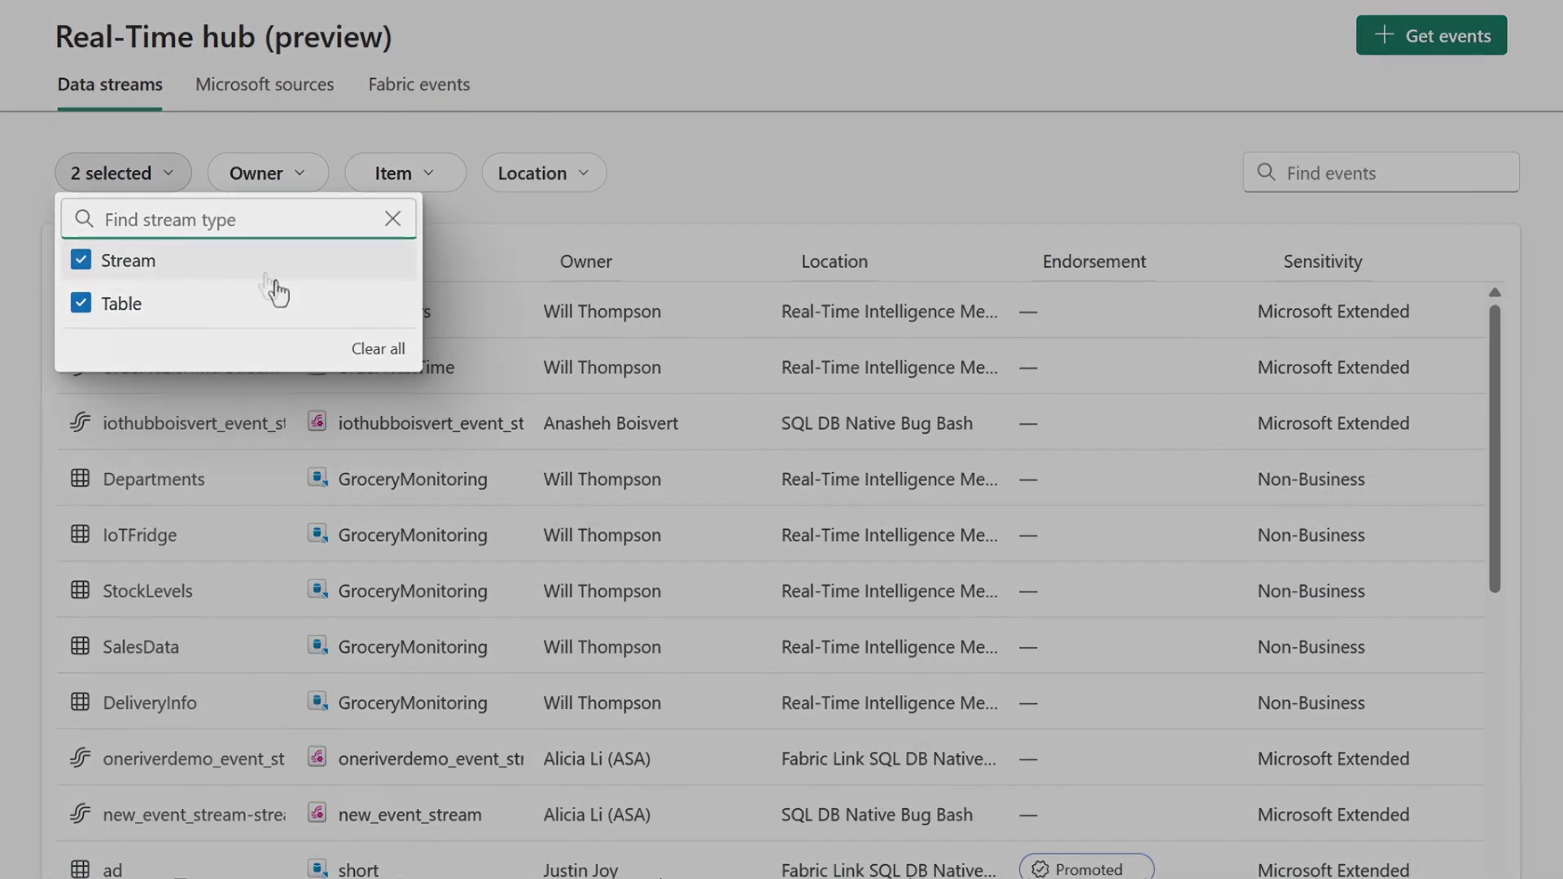
click(997, 190)
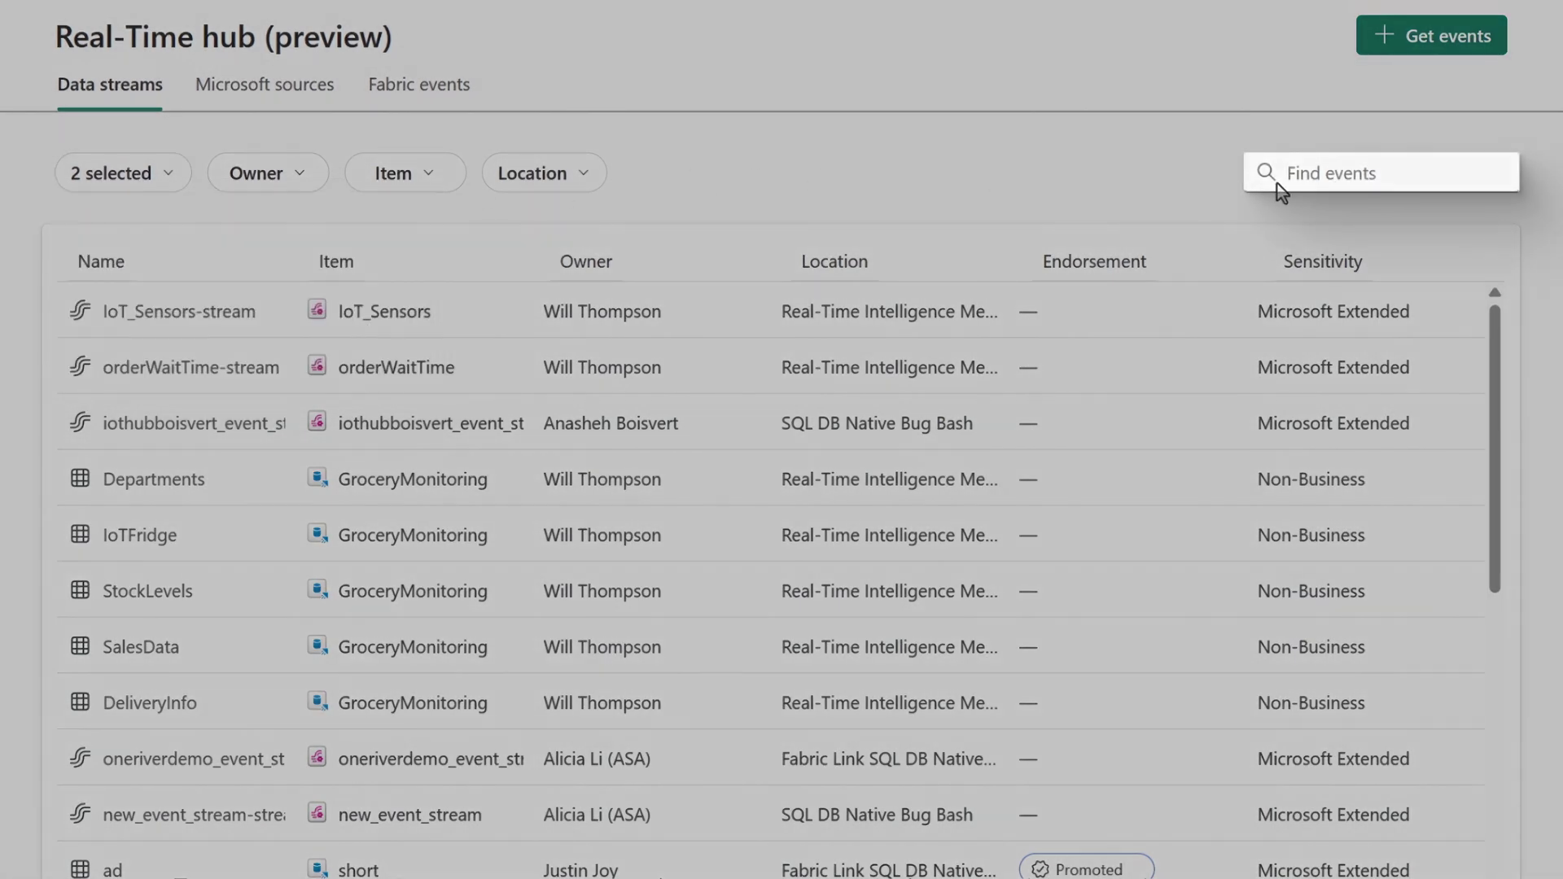
click(1457, 172)
text(io)
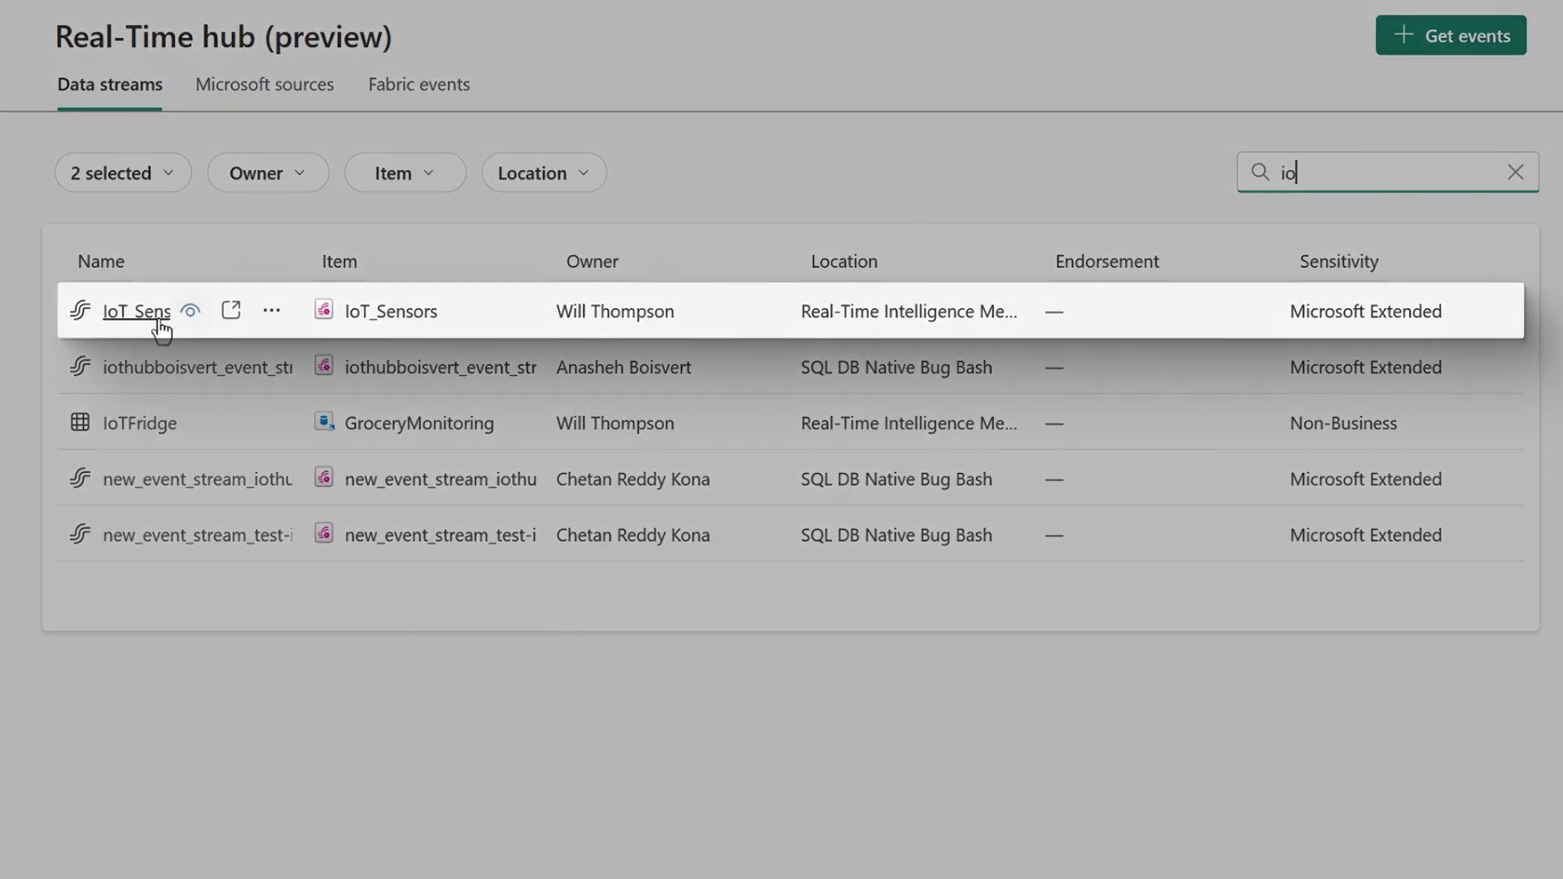
Open IoT_Sensors-stream and preview a sample of its sensor readings
click(138, 312)
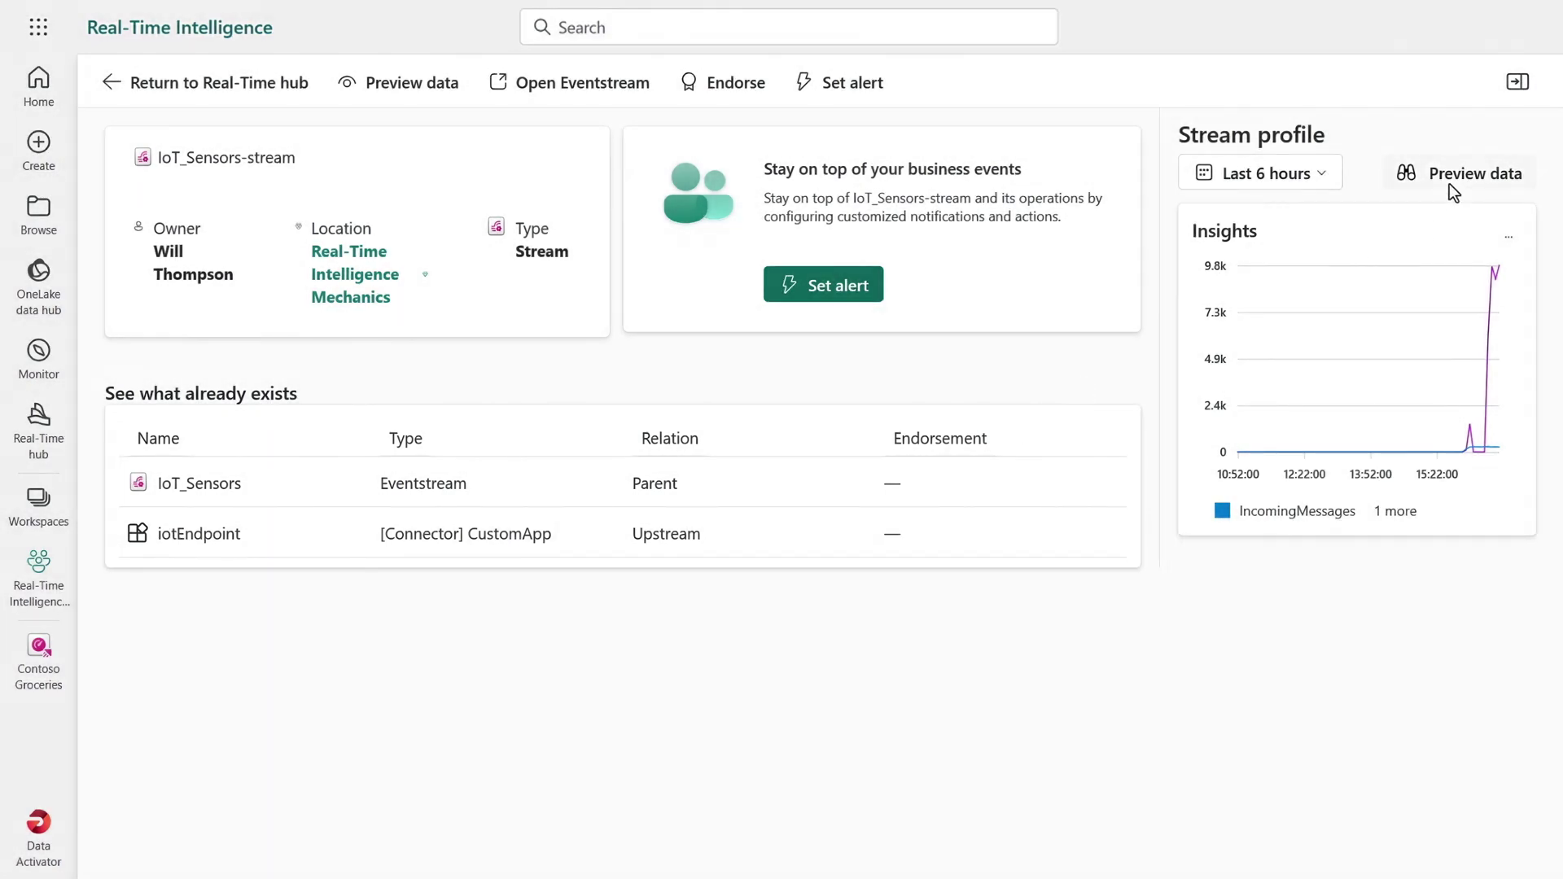
click(1450, 186)
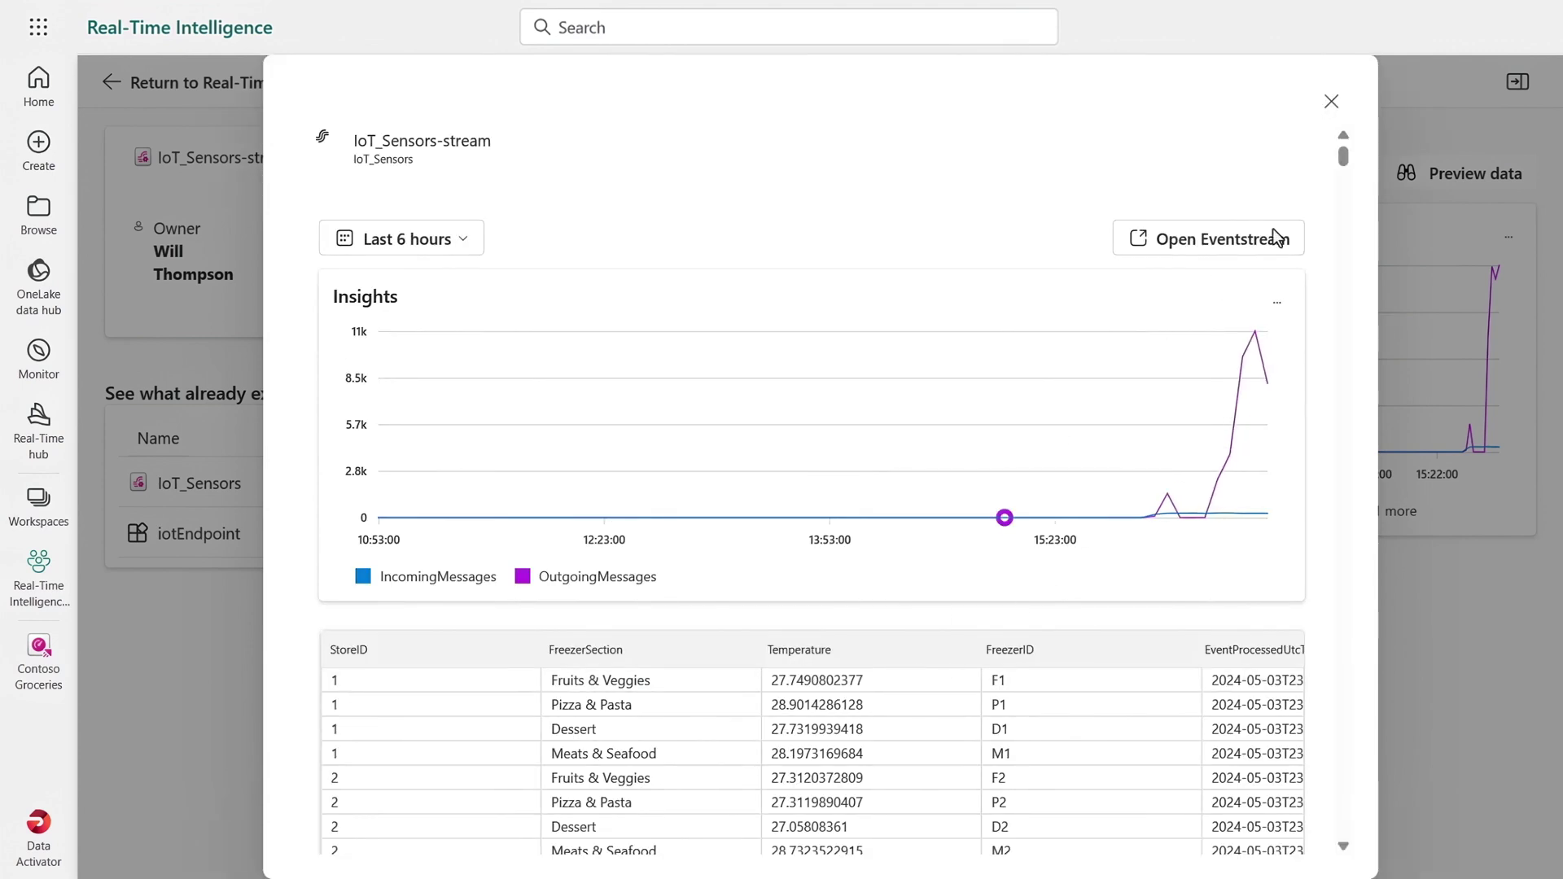
key(Escape)
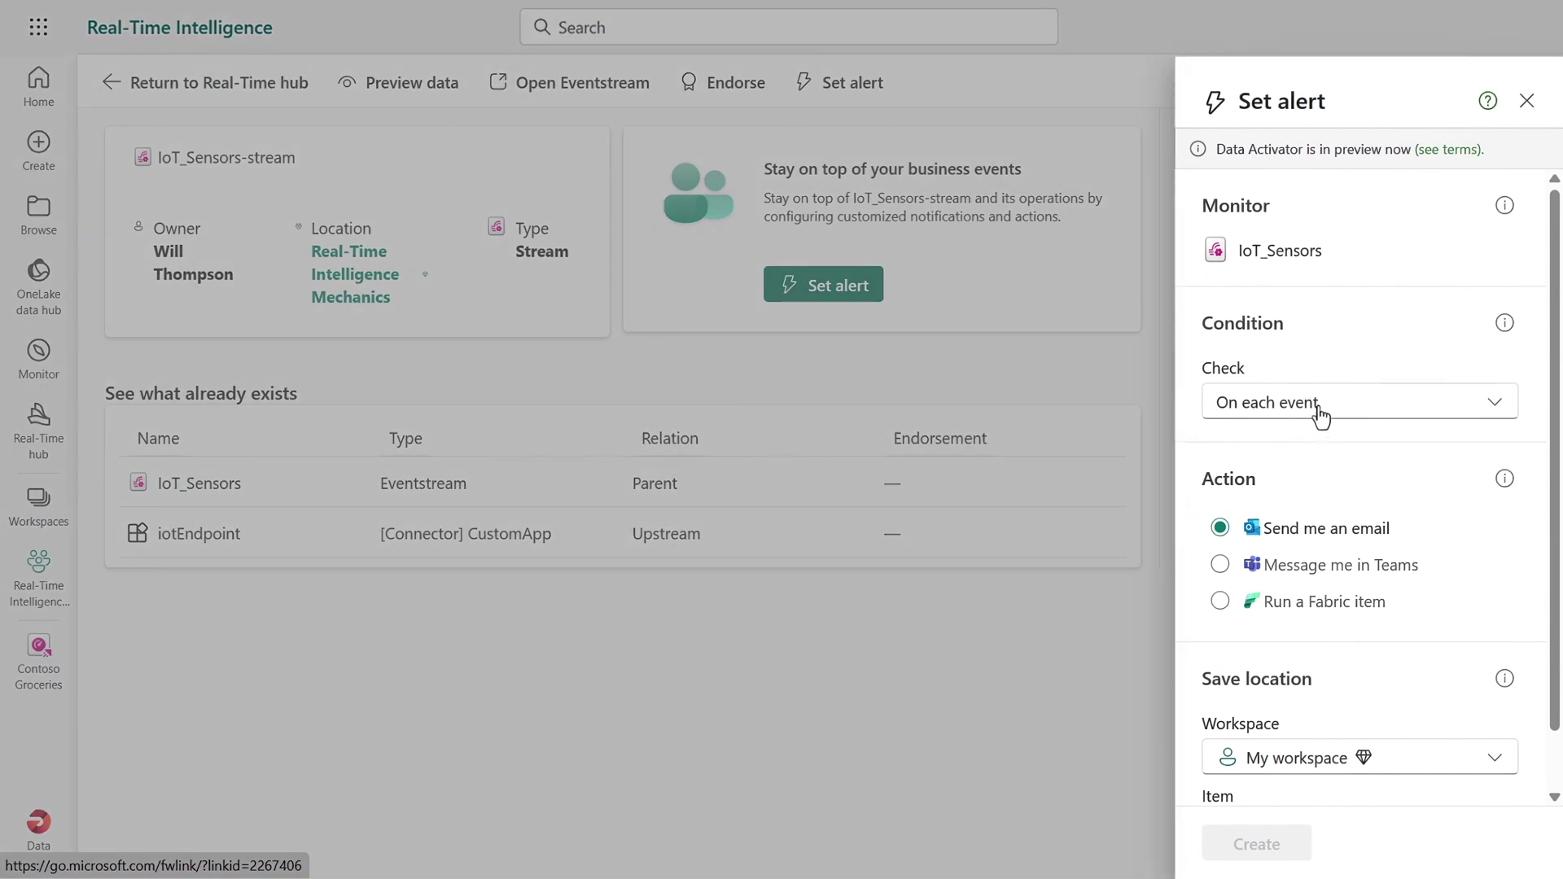
Alert on each event grouped by FreezerID when Temperature becomes greater than 29
click(1320, 409)
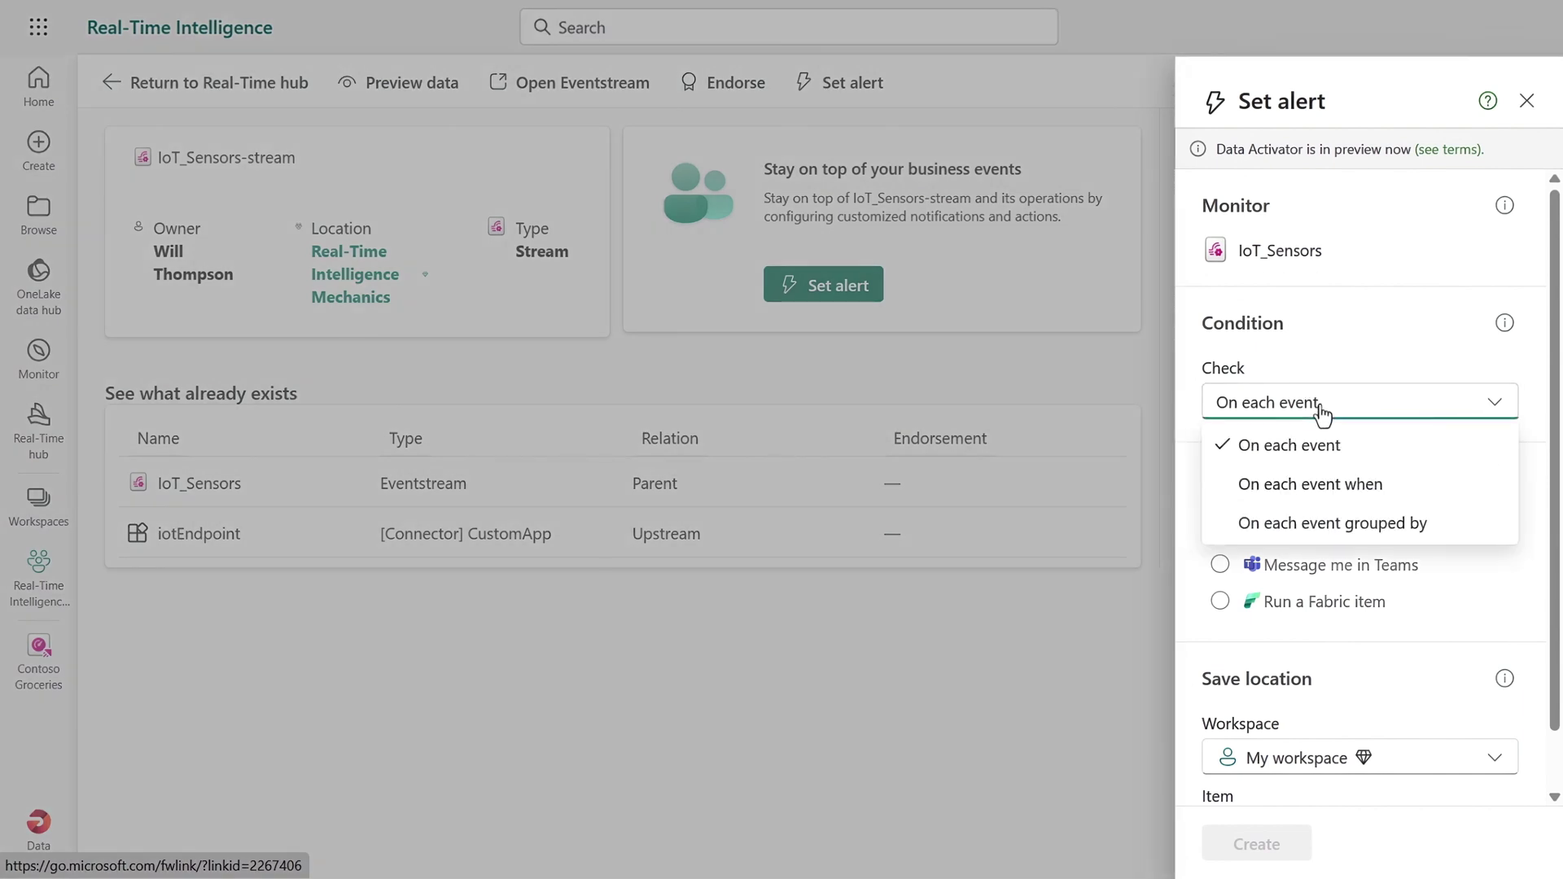
click(1367, 538)
click(1361, 485)
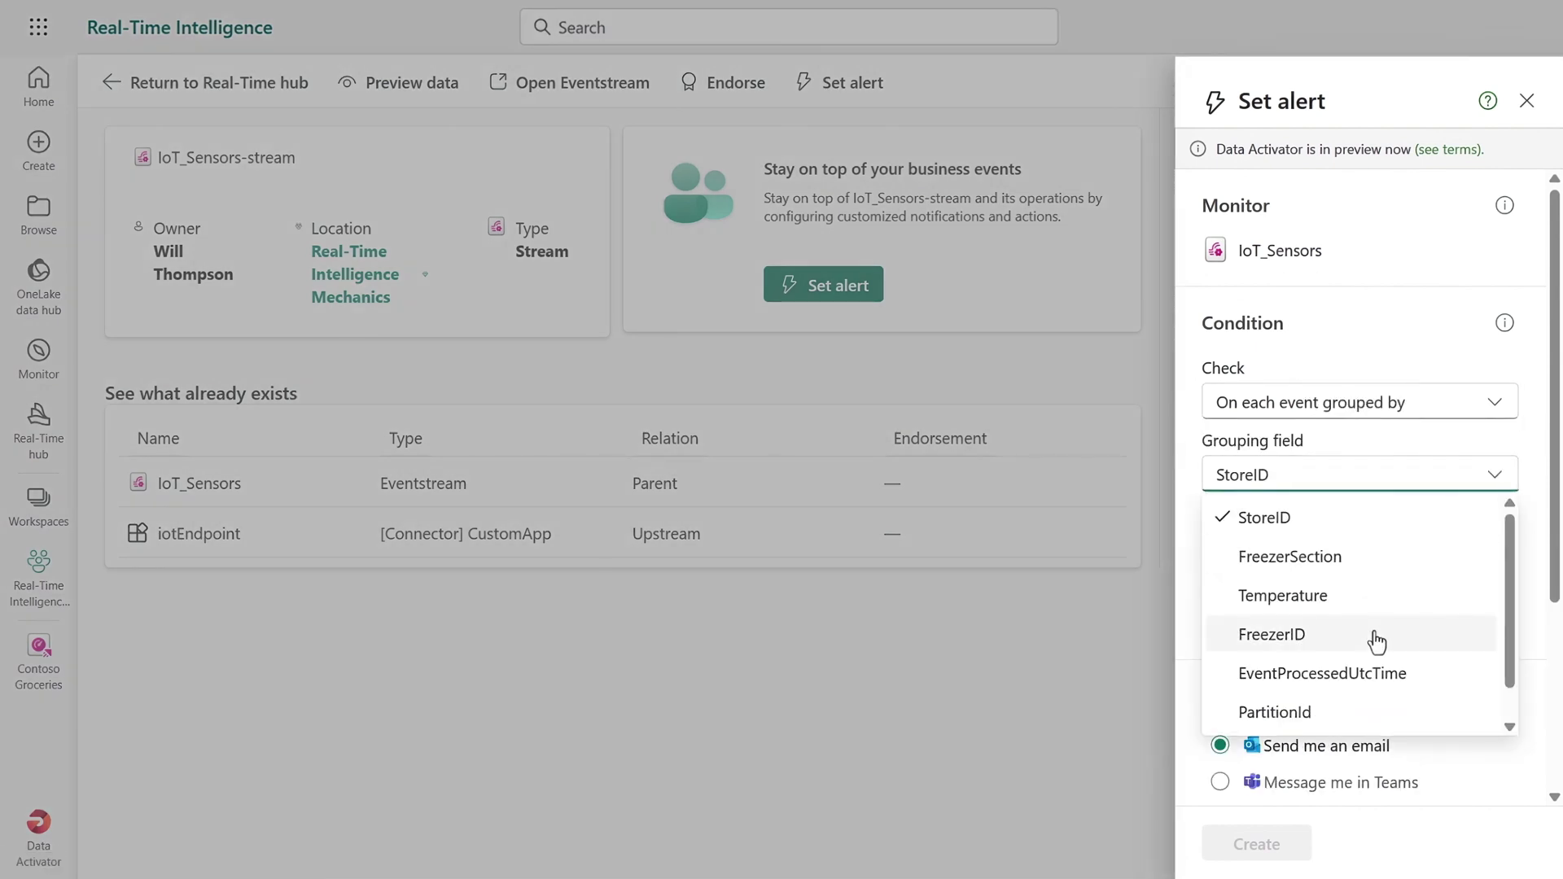
click(1376, 641)
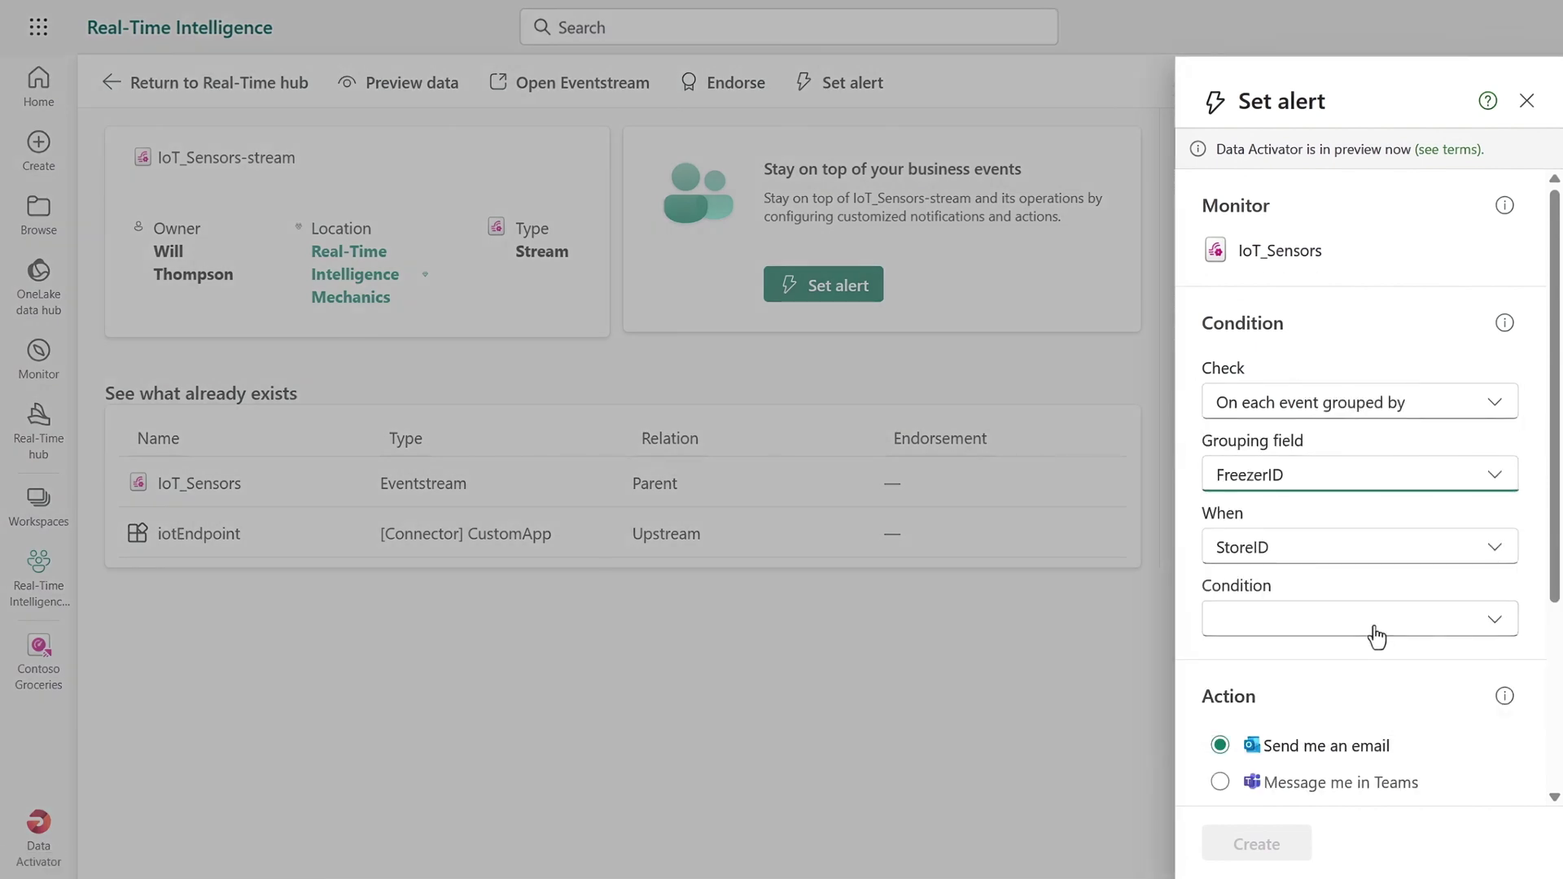
click(1382, 559)
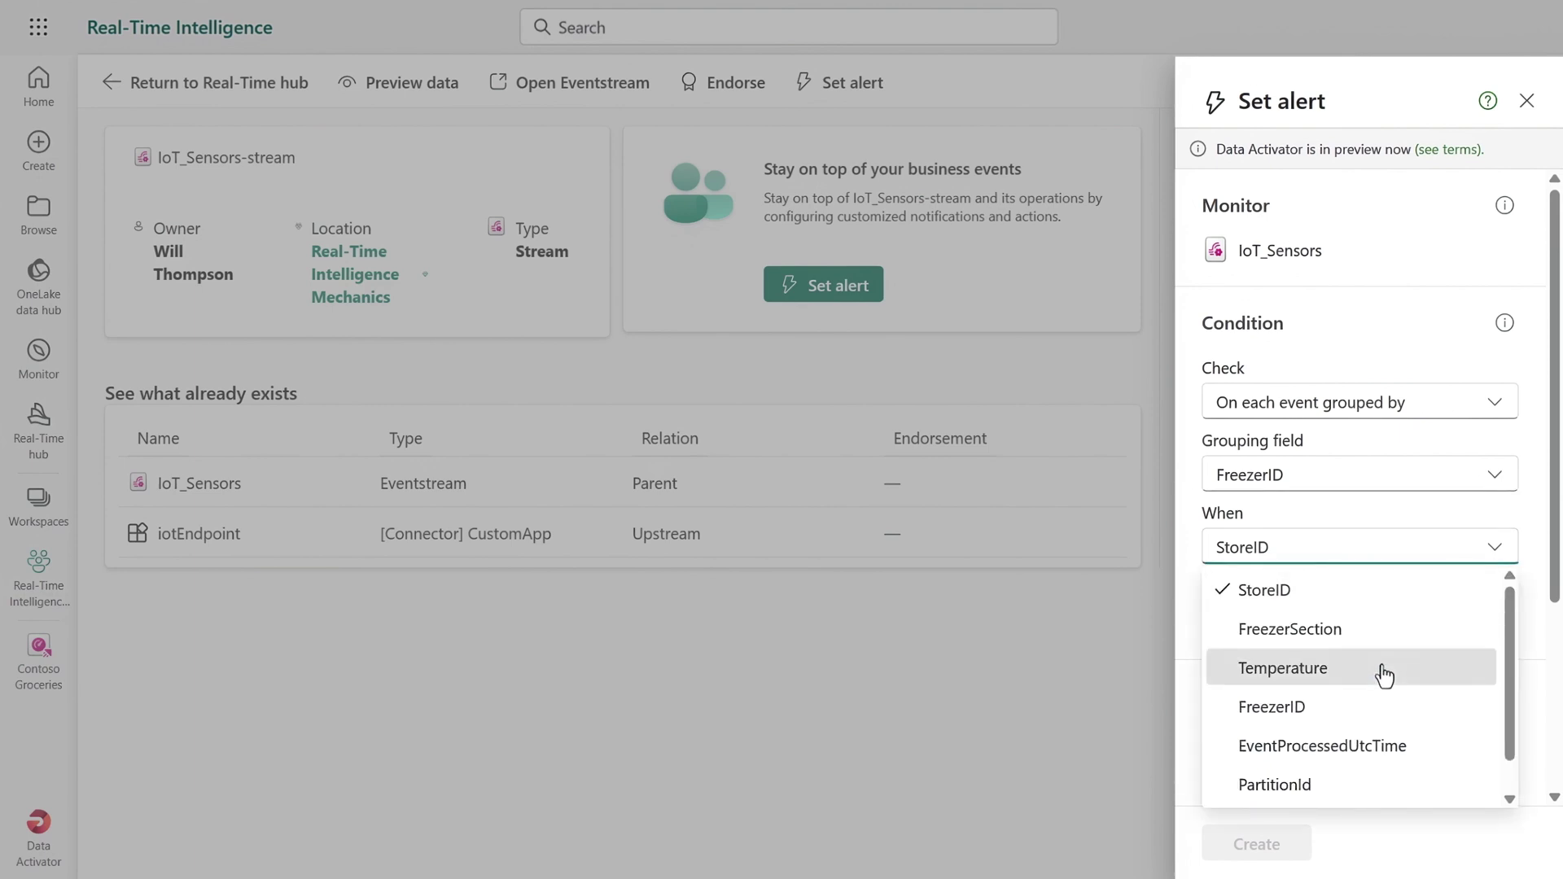
click(1384, 675)
click(1405, 621)
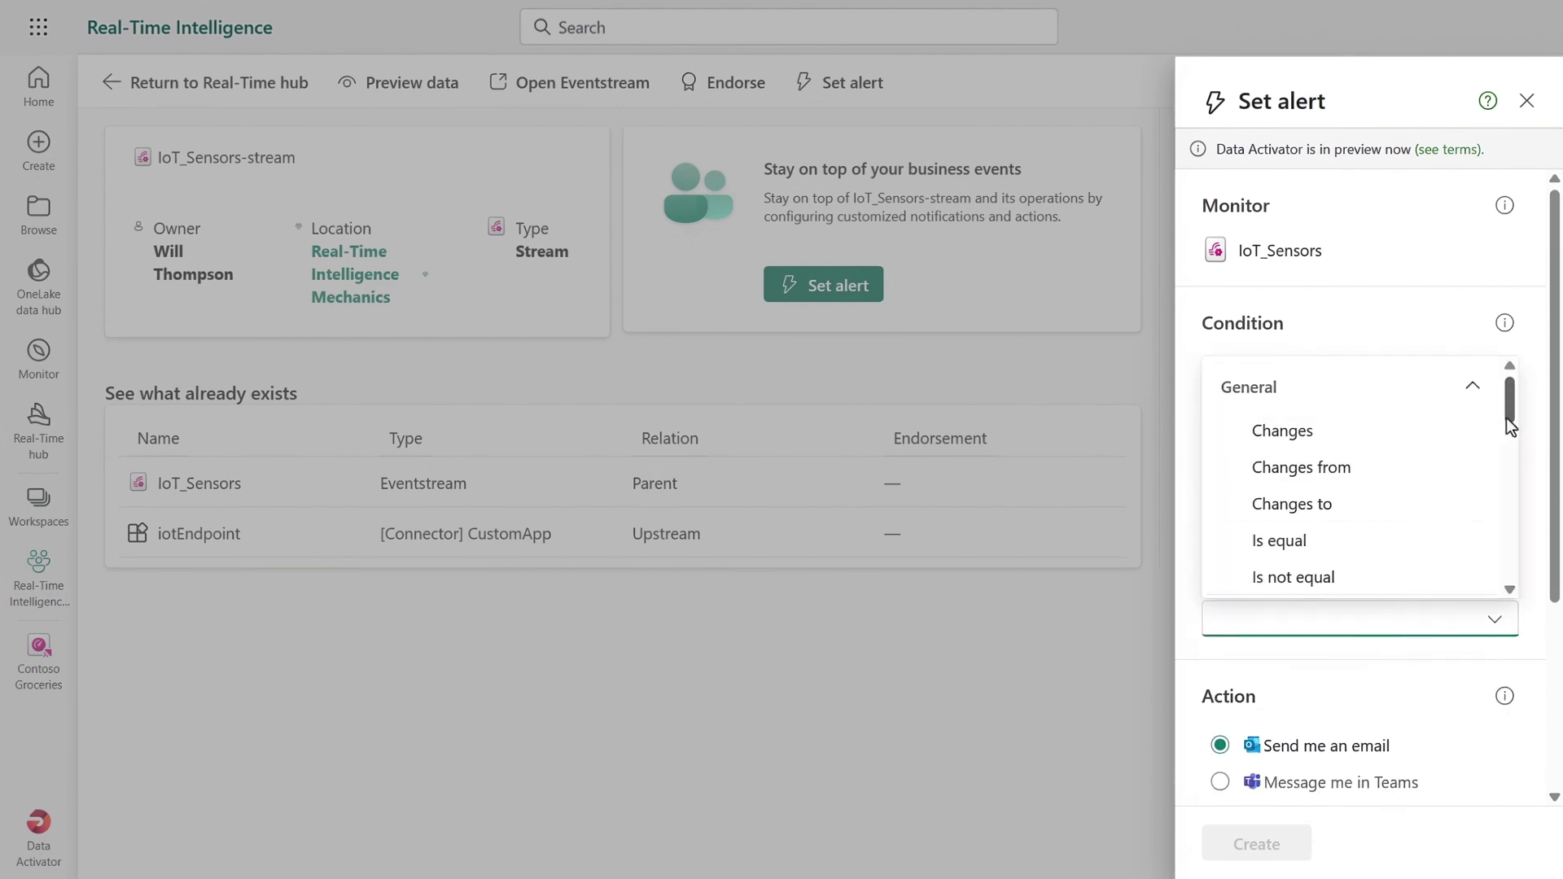
drag(1512, 425, 1496, 452)
click(1344, 486)
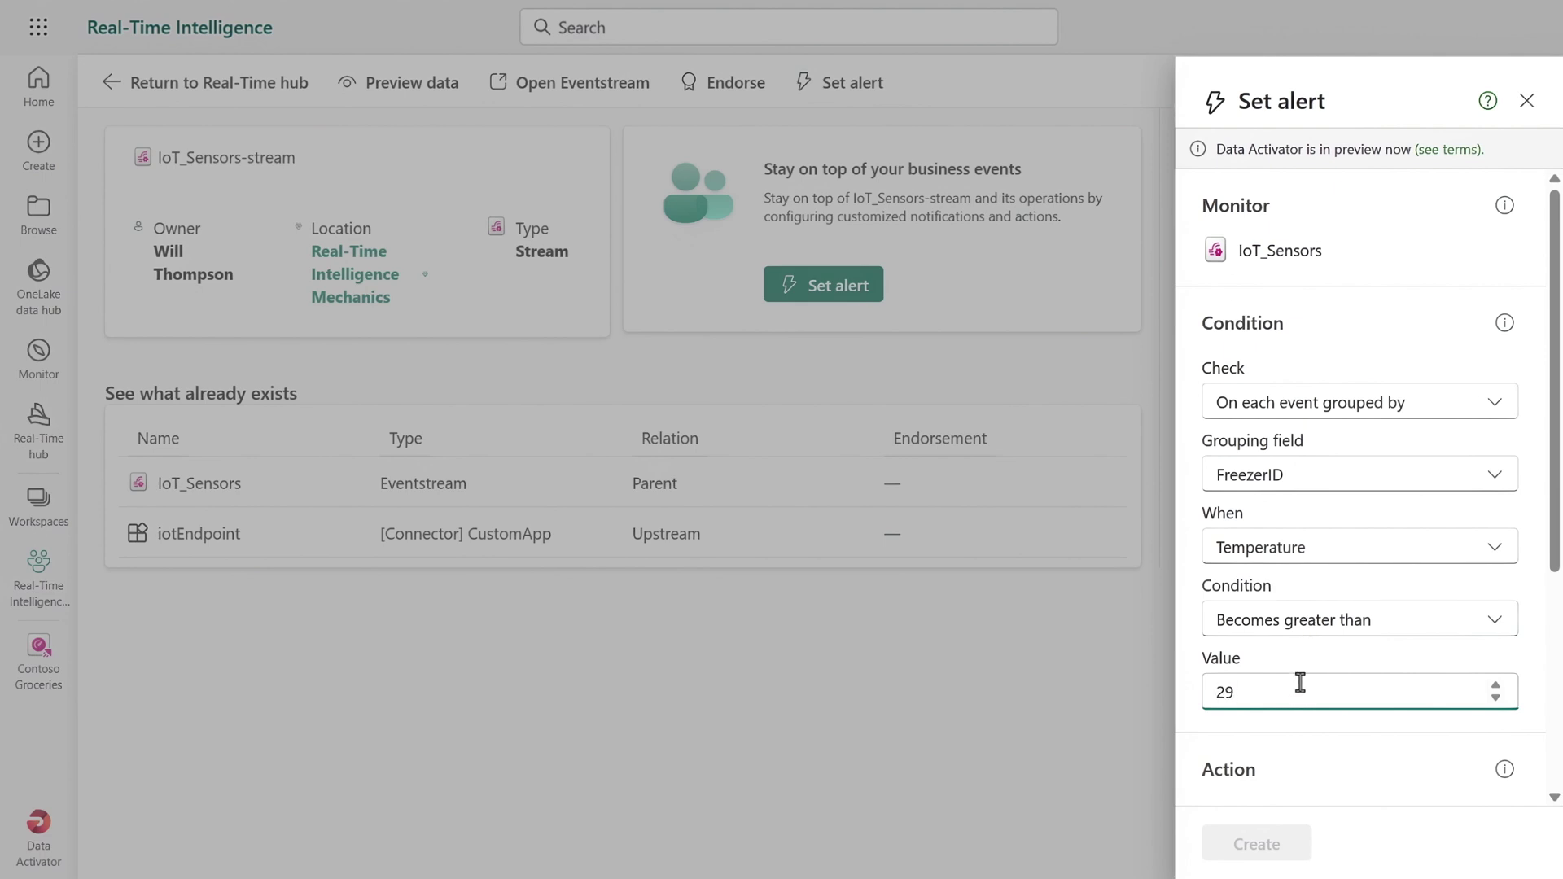
Send the alert as a Teams message, saved to the Real-Time Intelligence Mechanics workspace in TemperatureAlerts
scroll(1313, 659, down, 4)
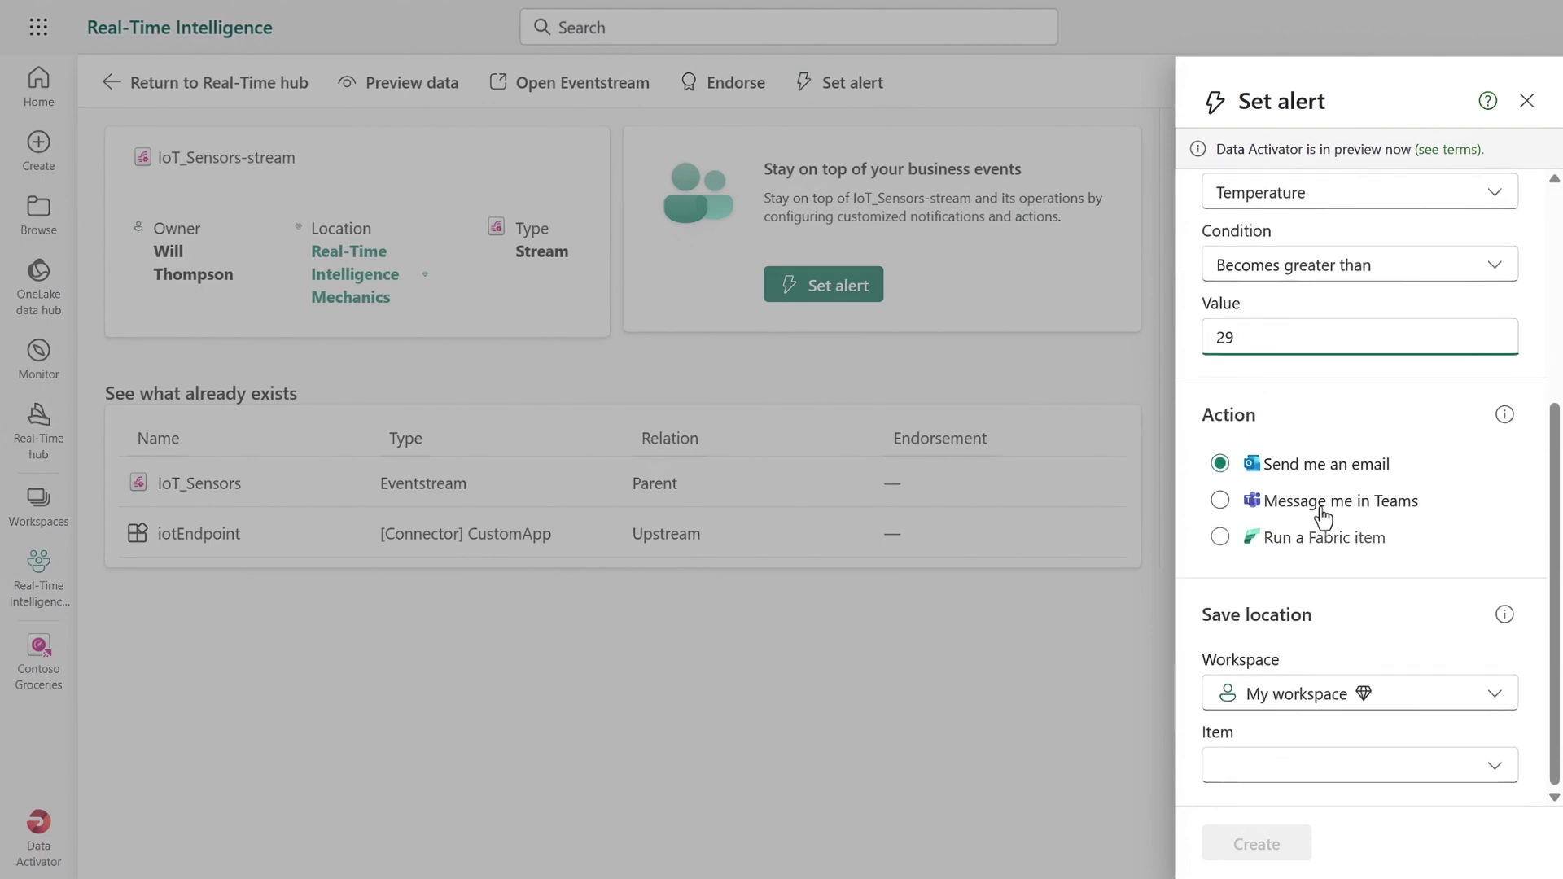
click(1323, 515)
click(1330, 695)
scroll(1404, 517, down, 3)
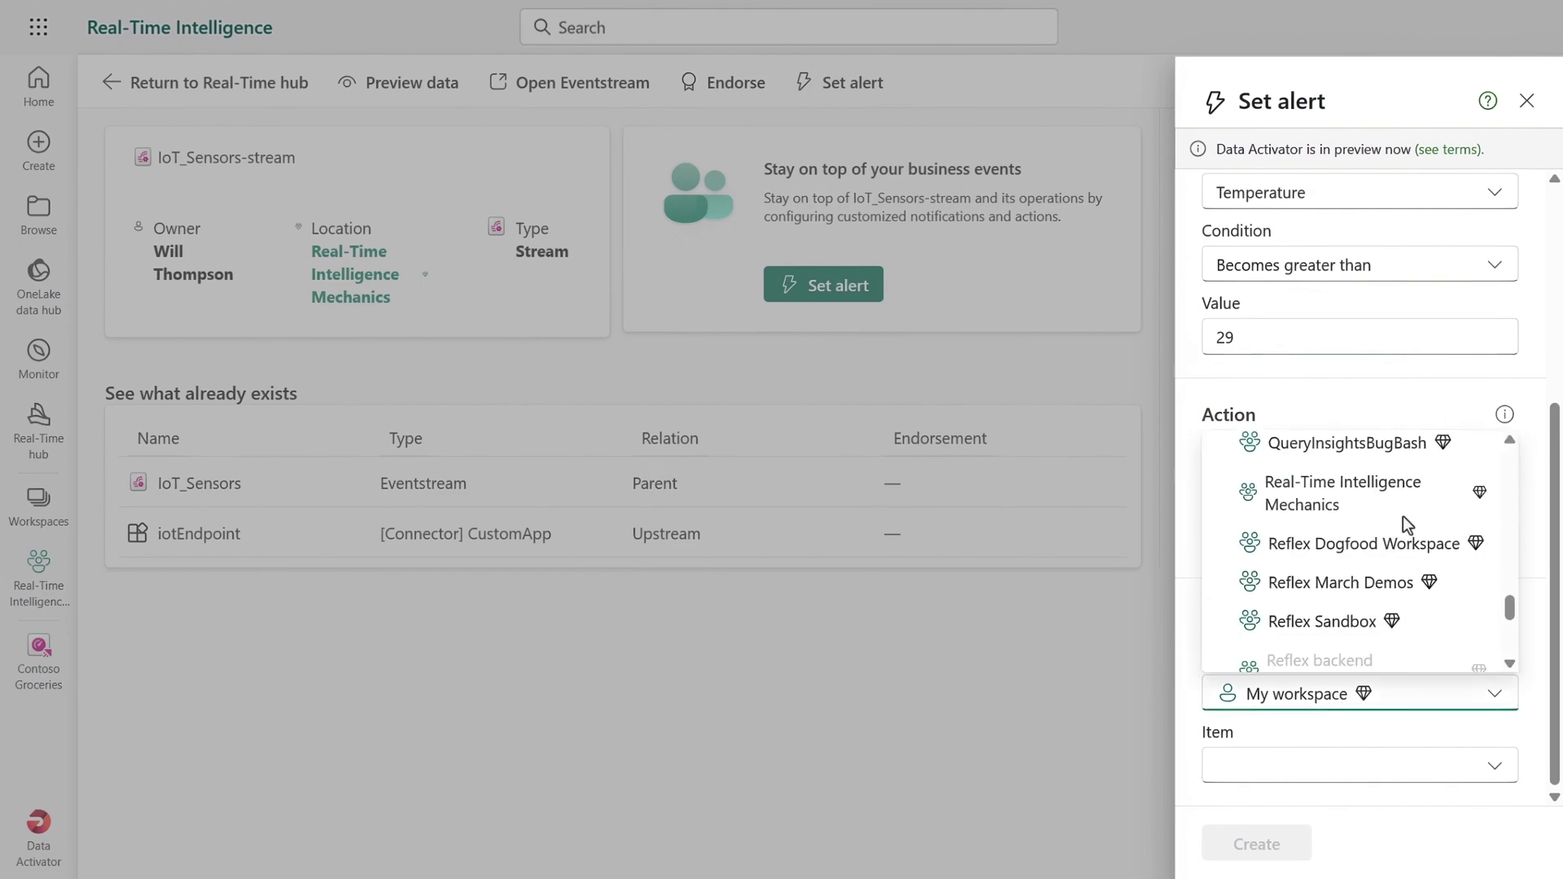
click(1404, 524)
click(1389, 785)
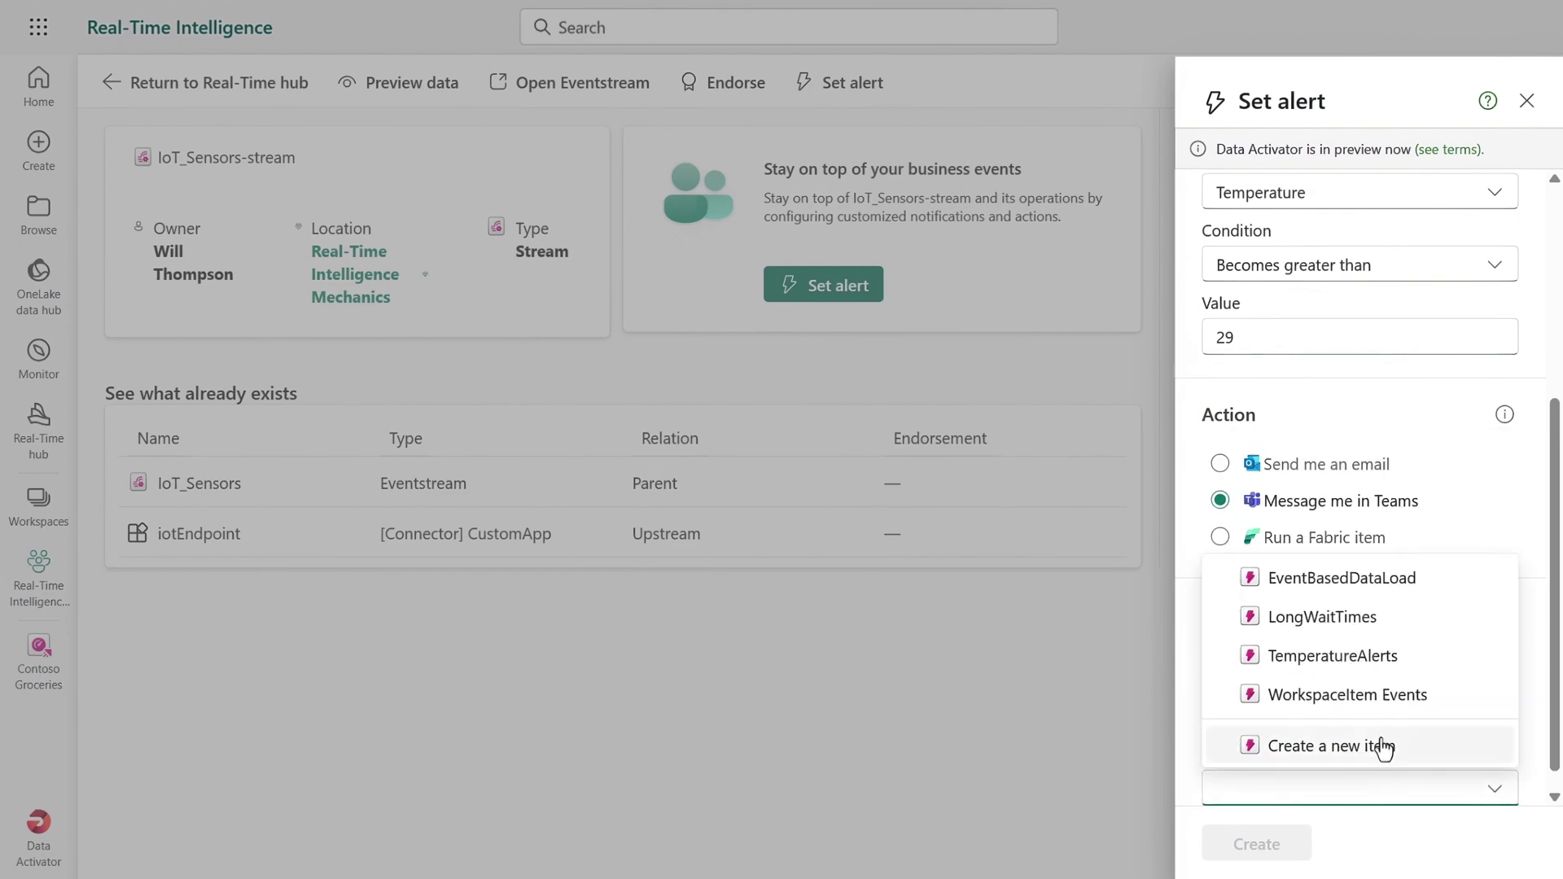
click(1385, 664)
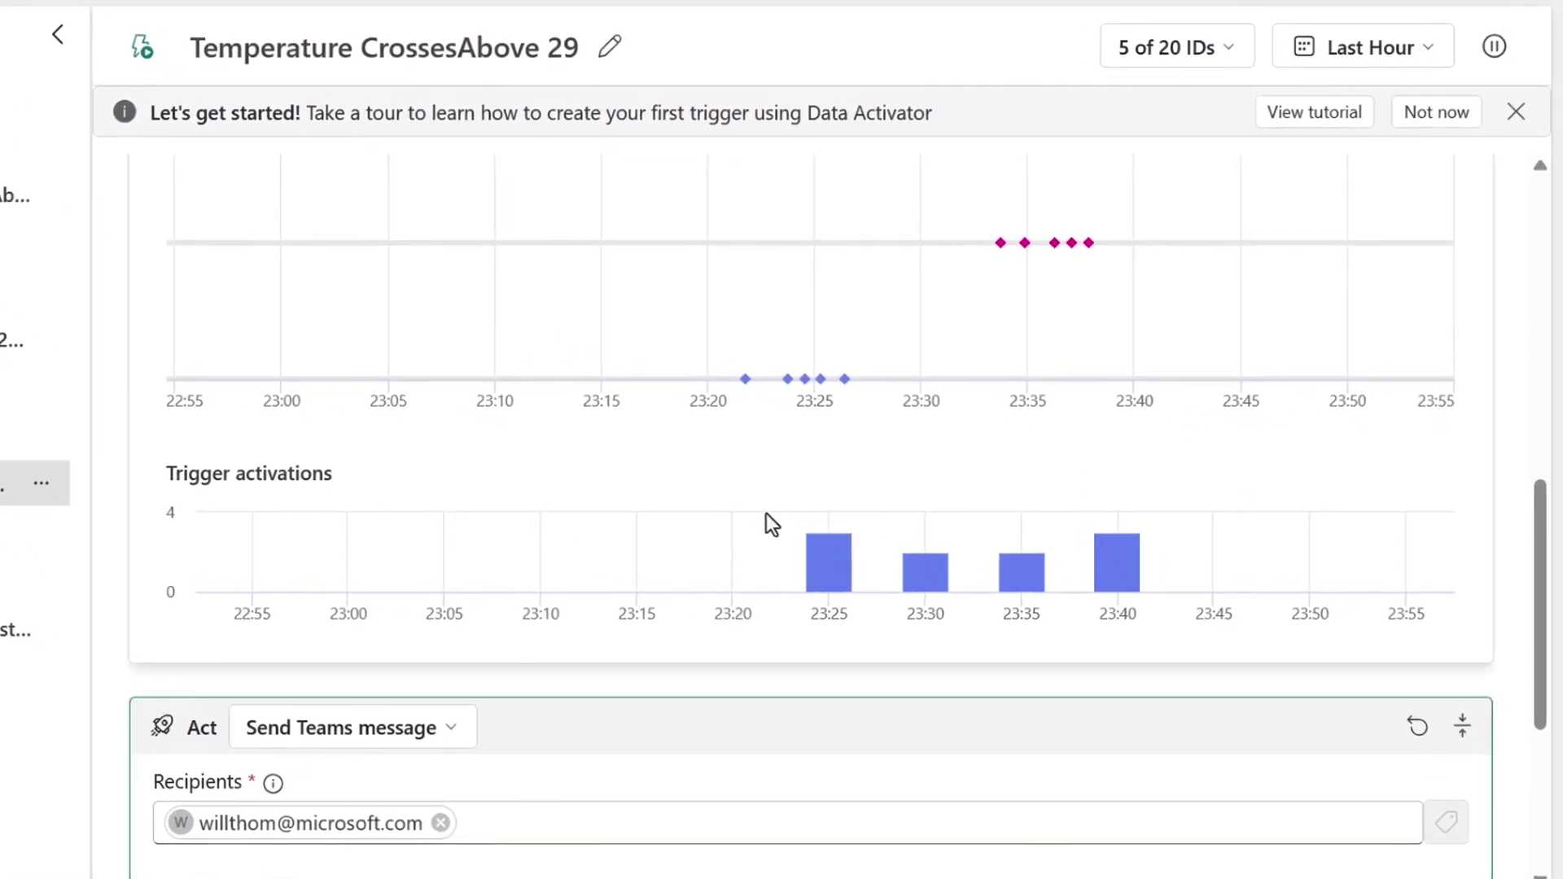
Scroll back up through the Temperature CrossesAbove 29 trigger's details
scroll(1058, 557, up, 10)
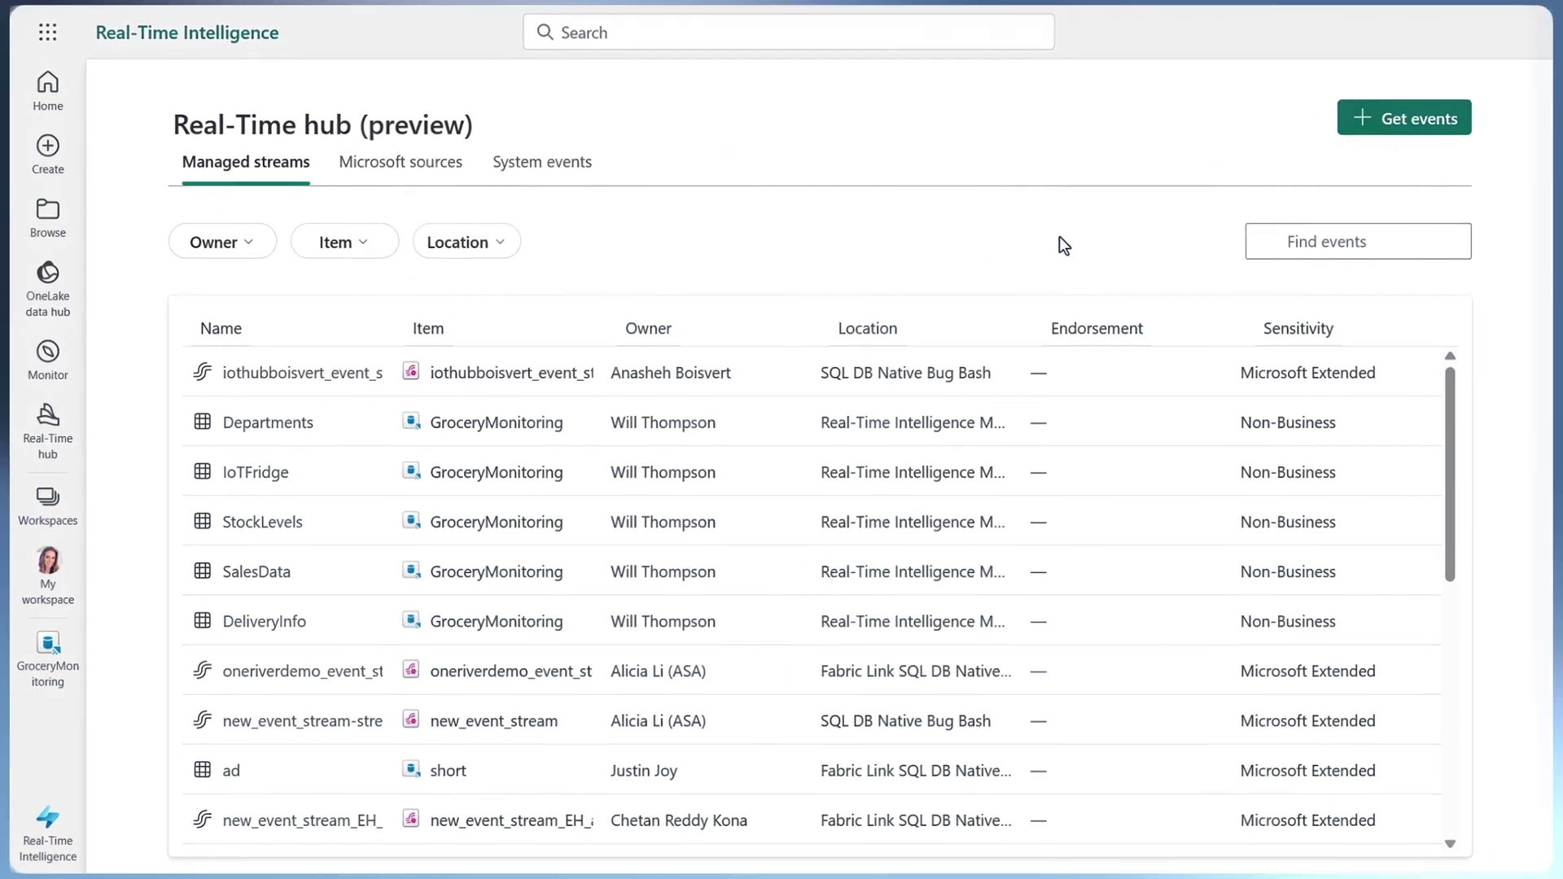
Search the Real-Time hub for 'order', find no streams, and start Get events
click(1352, 256)
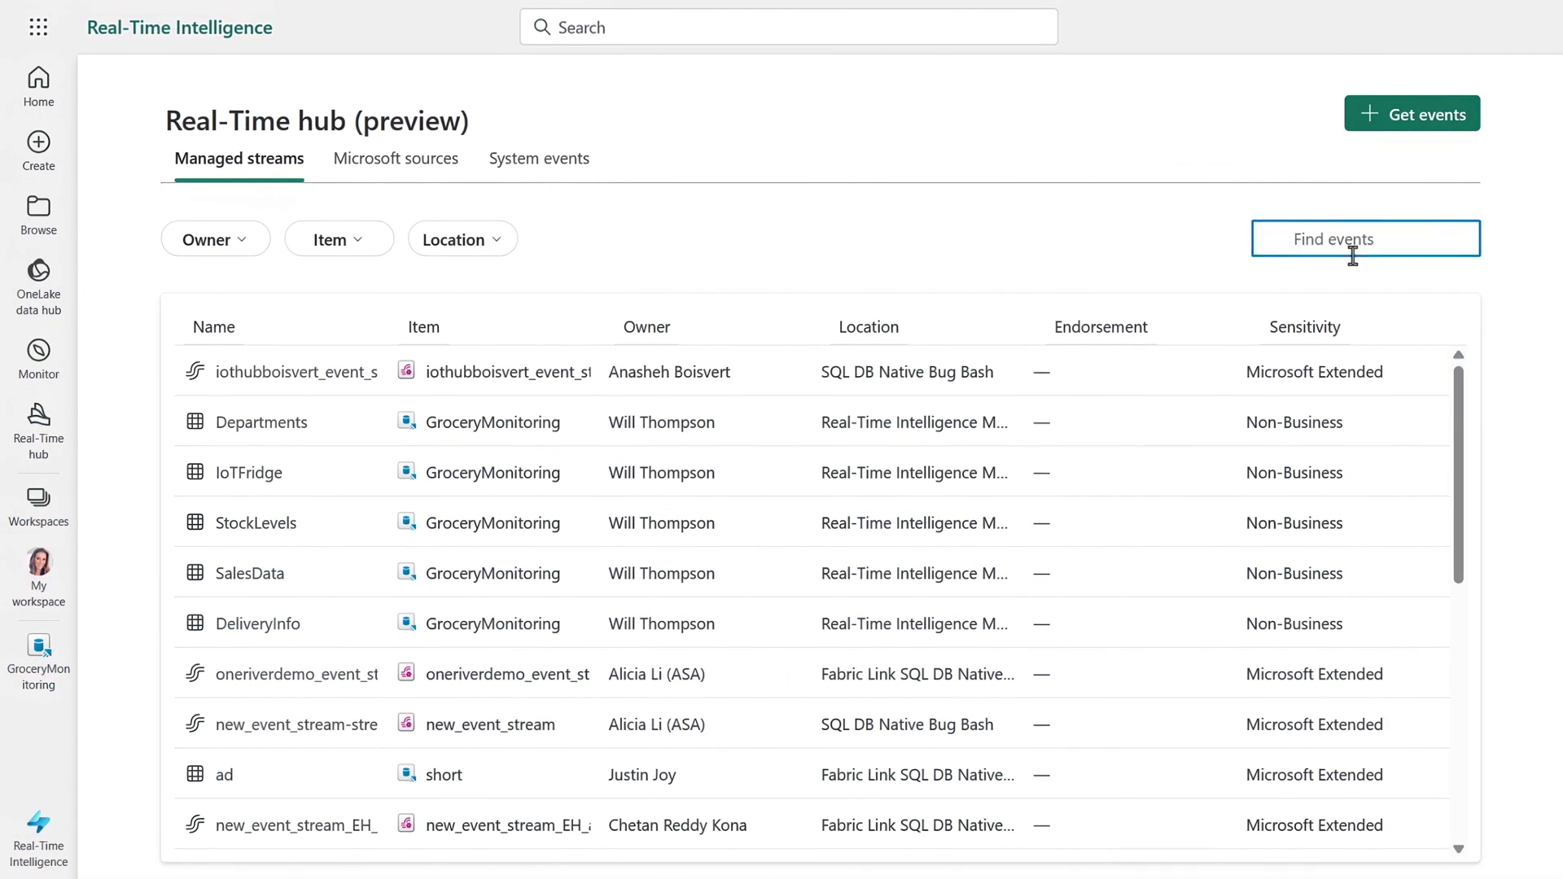
text(order)
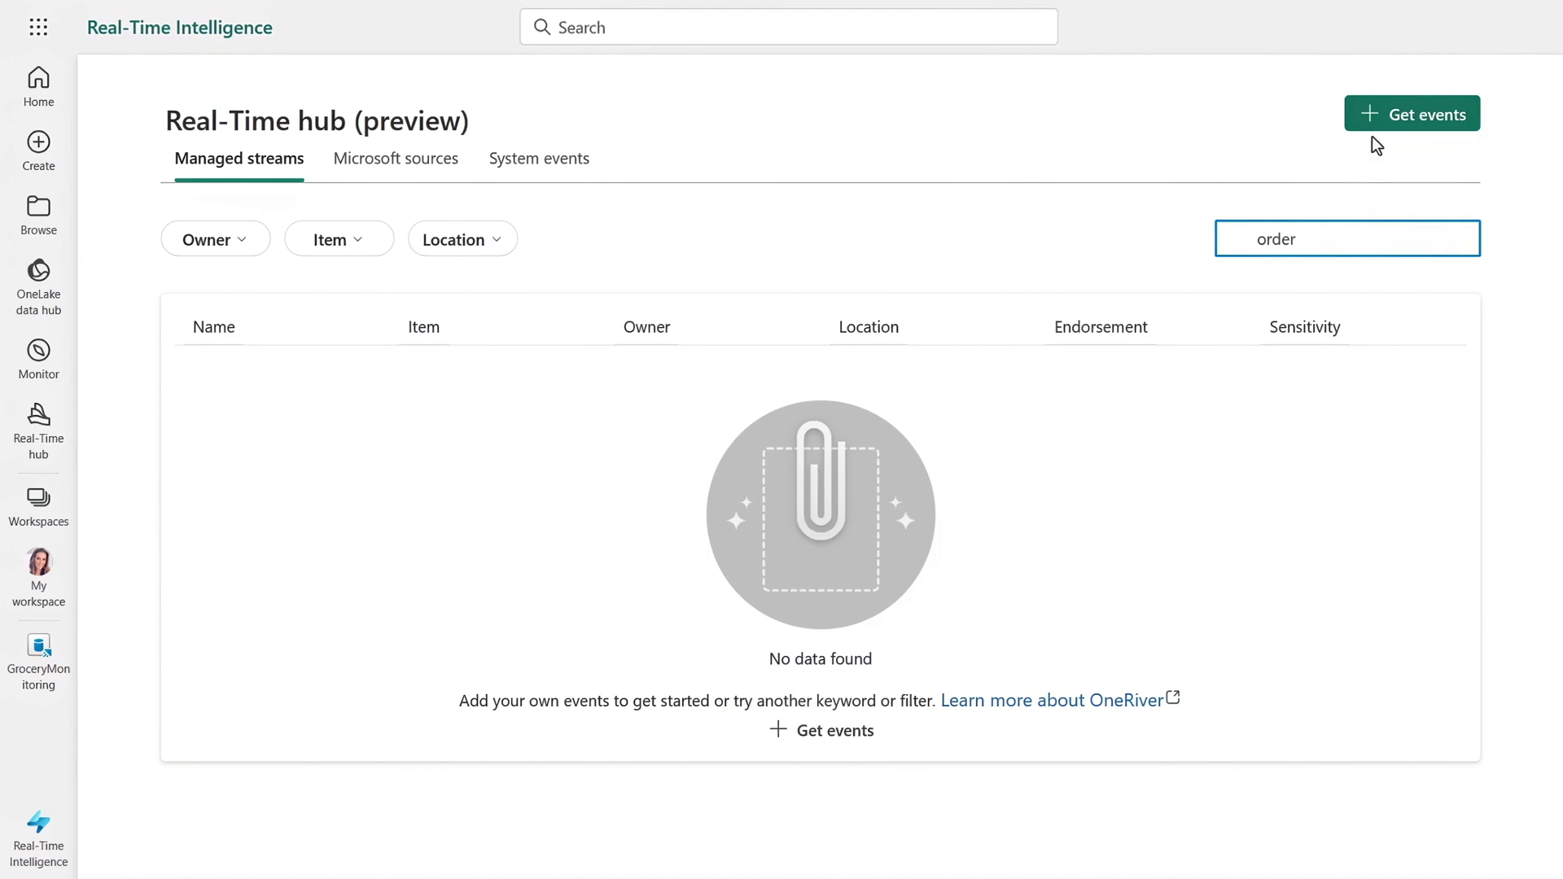
click(1376, 114)
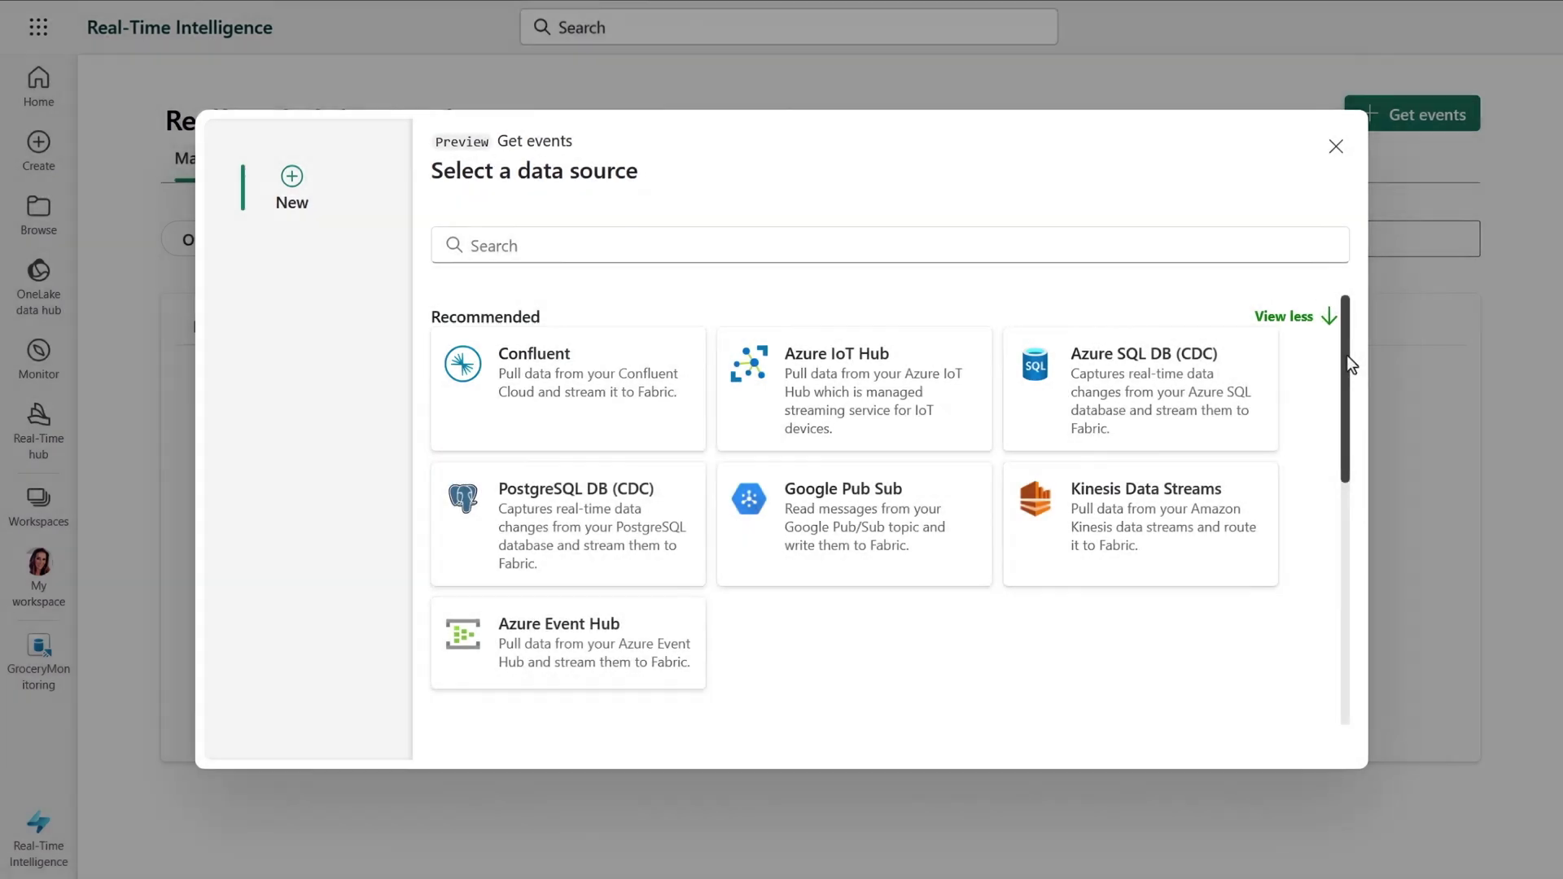
Browse the data sources and pick PostgreSQL DB (CDC)
drag(1347, 355, 1368, 633)
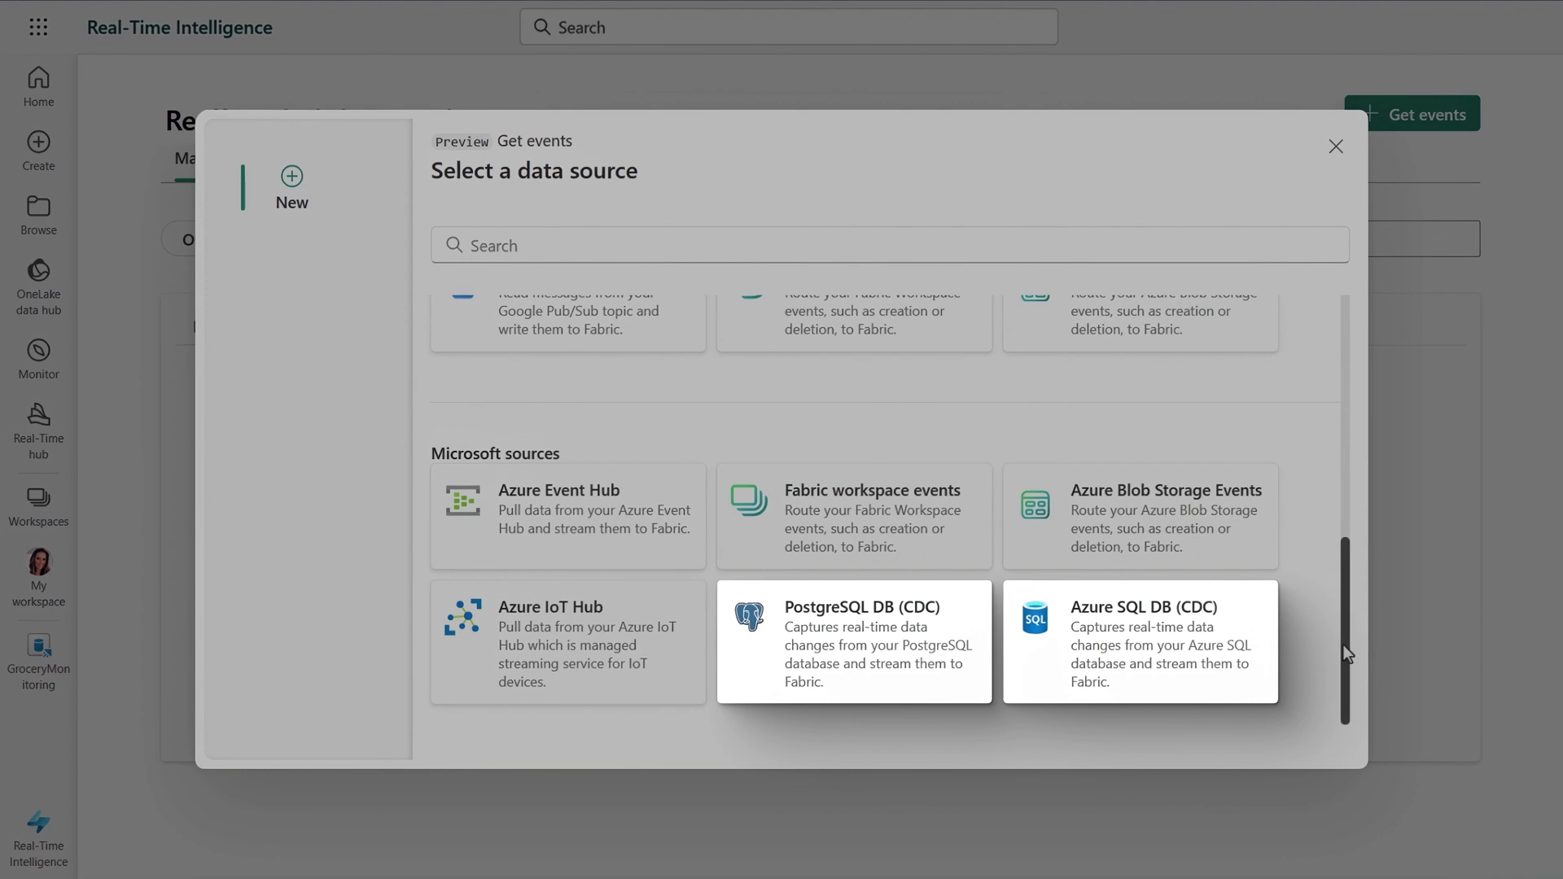
drag(1344, 645, 1354, 373)
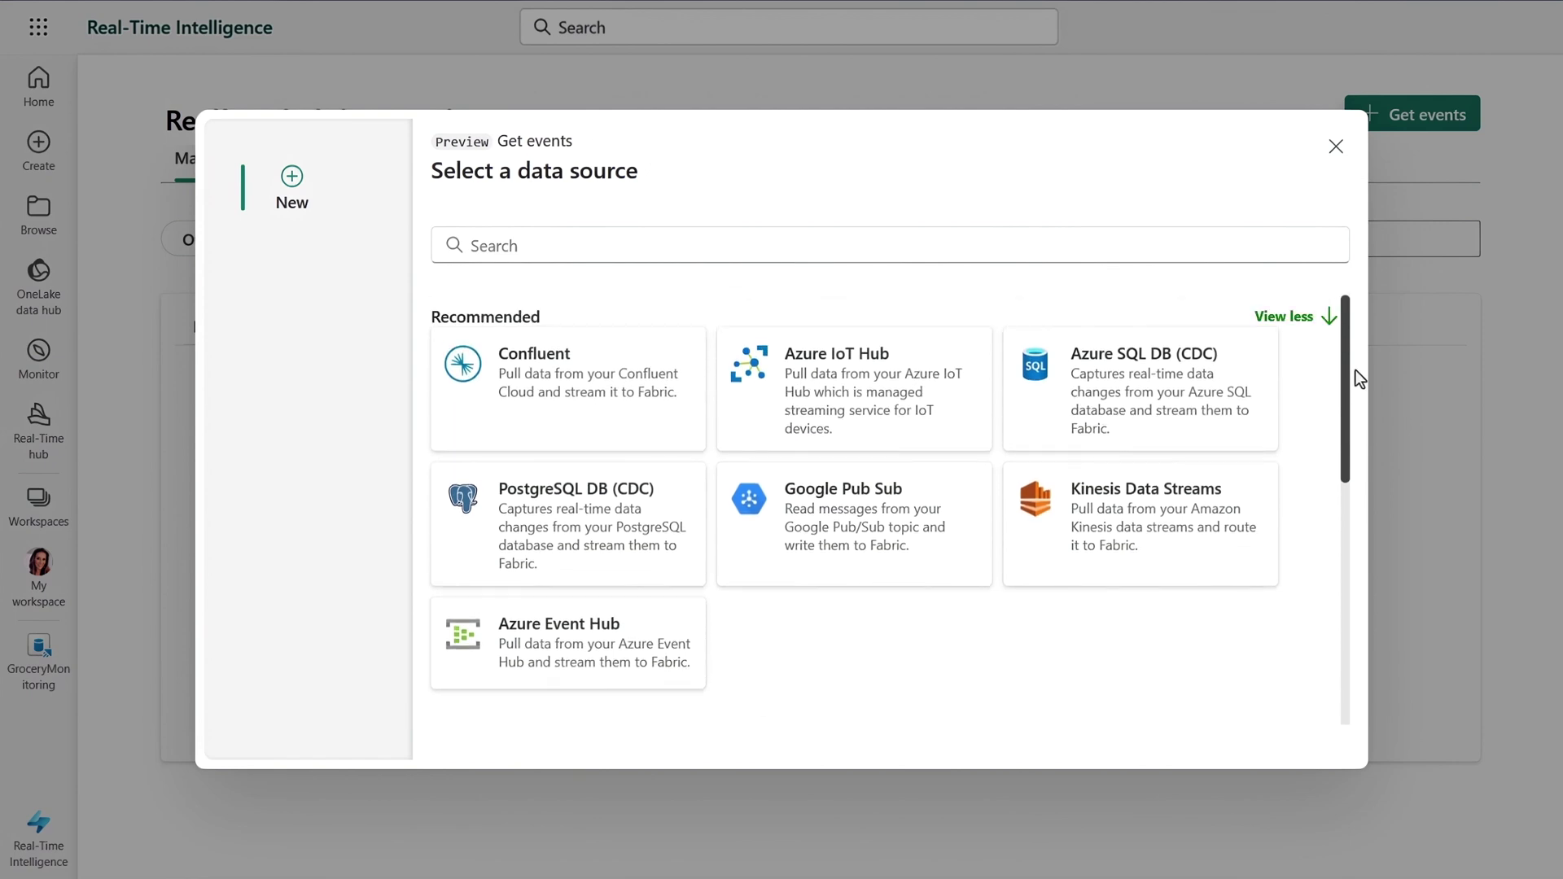
click(591, 543)
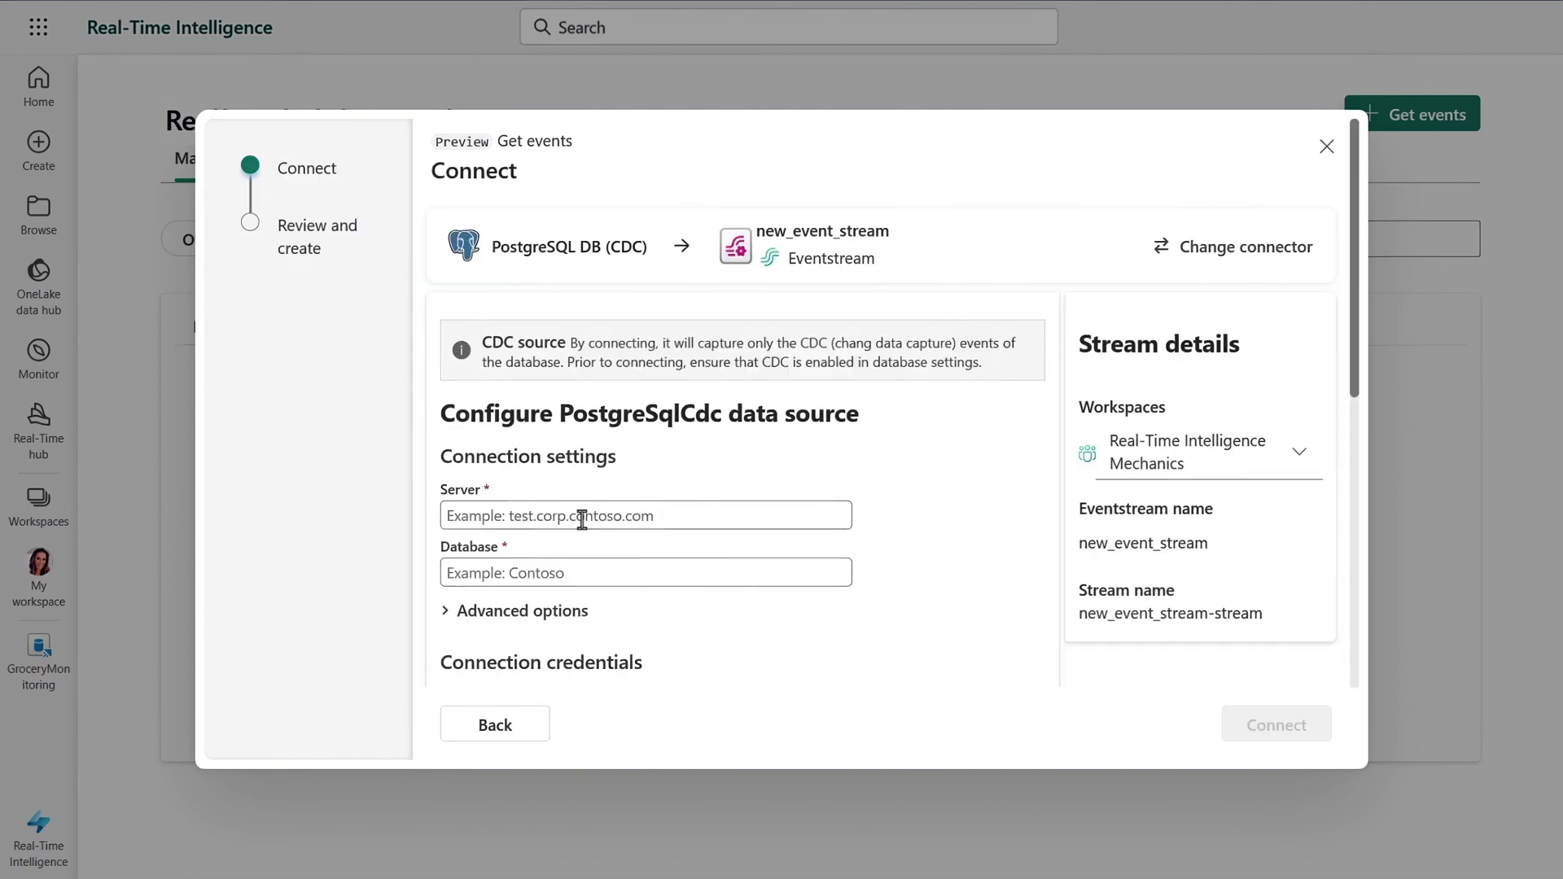
Paste the Azure server hostname and the postgres database name into the connection settings
click(584, 515)
text(customer-postgre15.postgres.database.azure.com)
click(603, 574)
text(postgres)
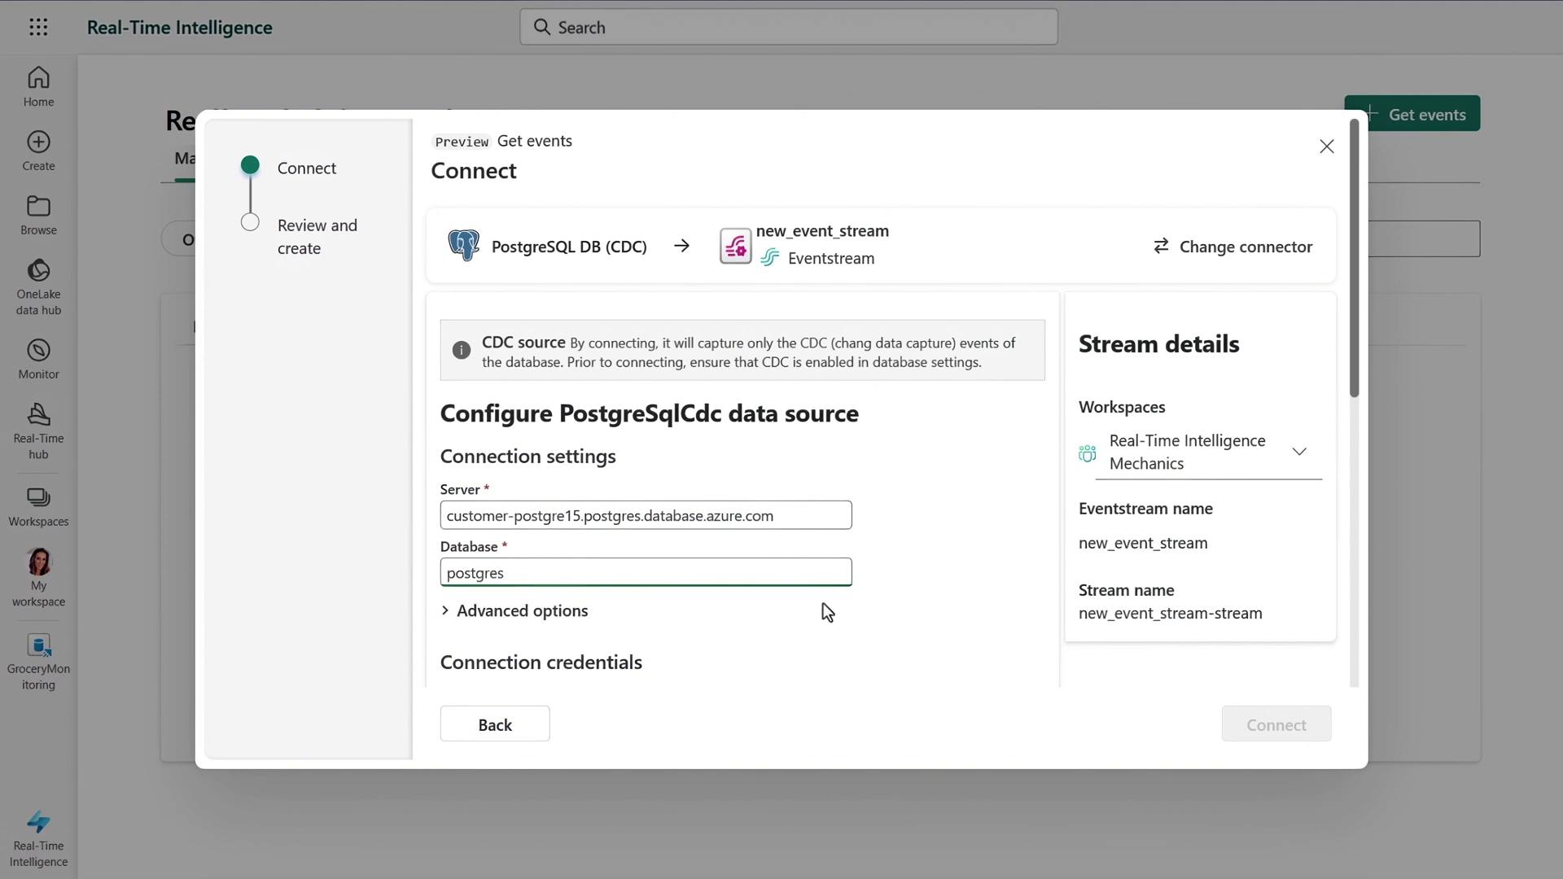
click(883, 607)
Name the eventstream orderApp_CDC, set table public.deliveryOrders, and continue to review
click(1179, 556)
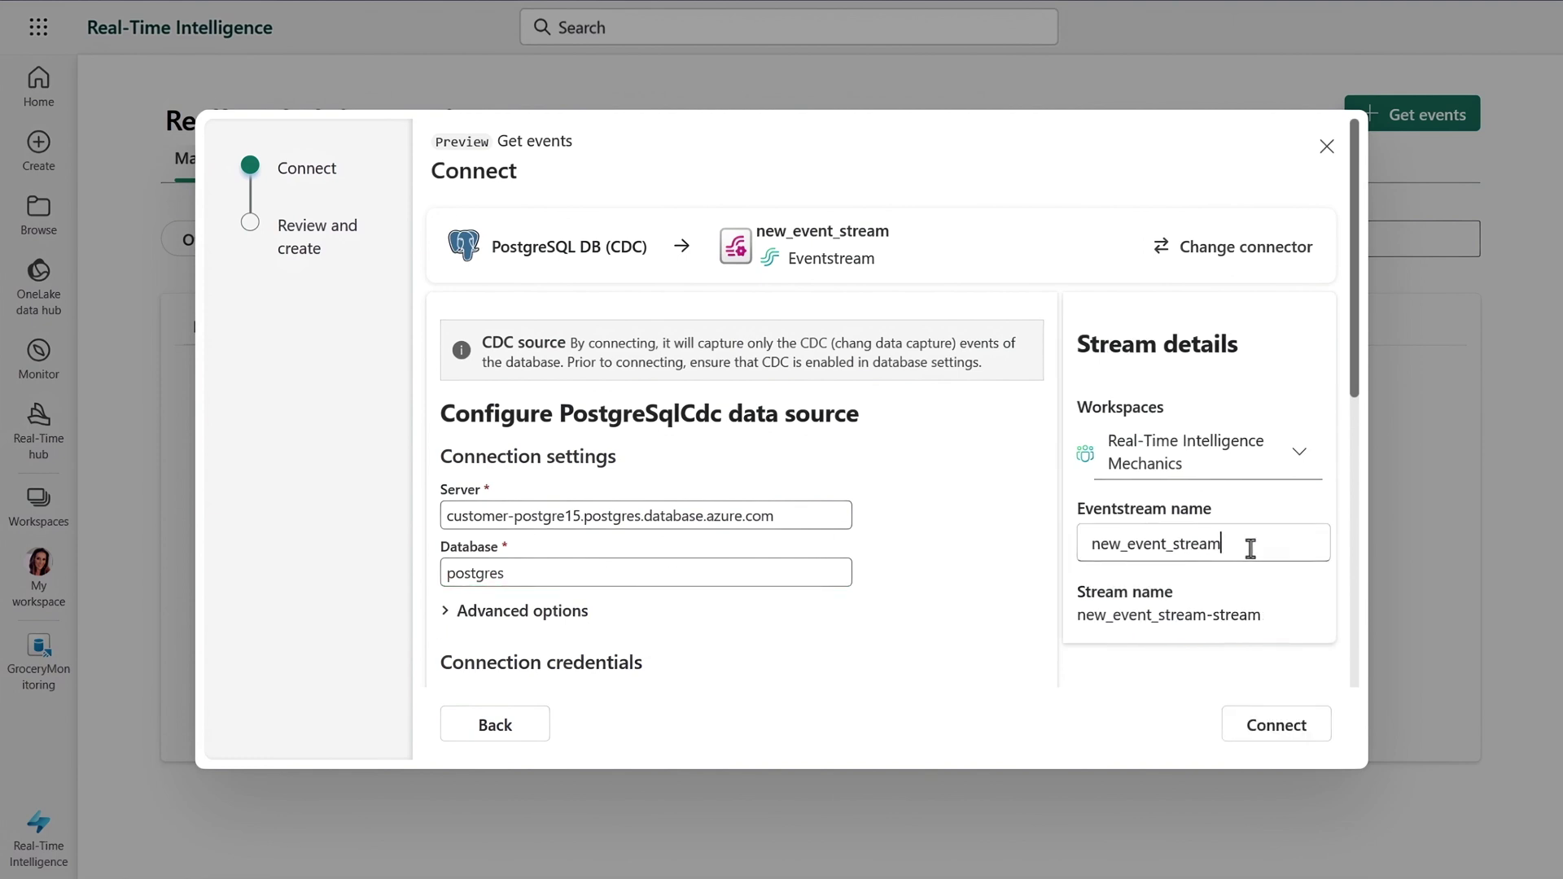
drag(1249, 544, 1086, 559)
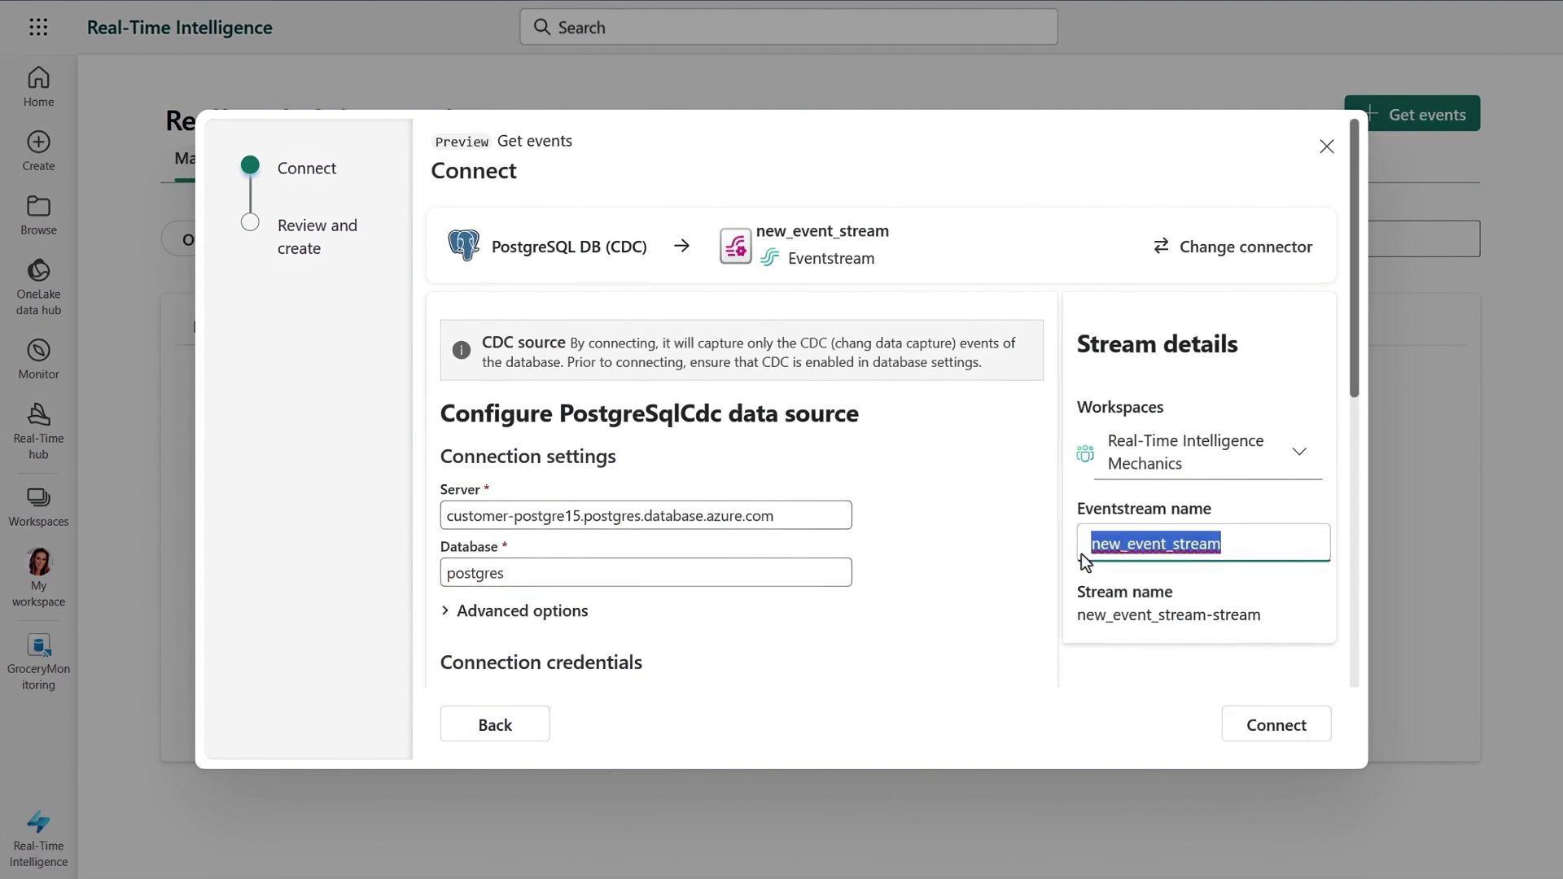
text(orderApp_CDC)
click(1038, 580)
scroll(819, 489, down, 7)
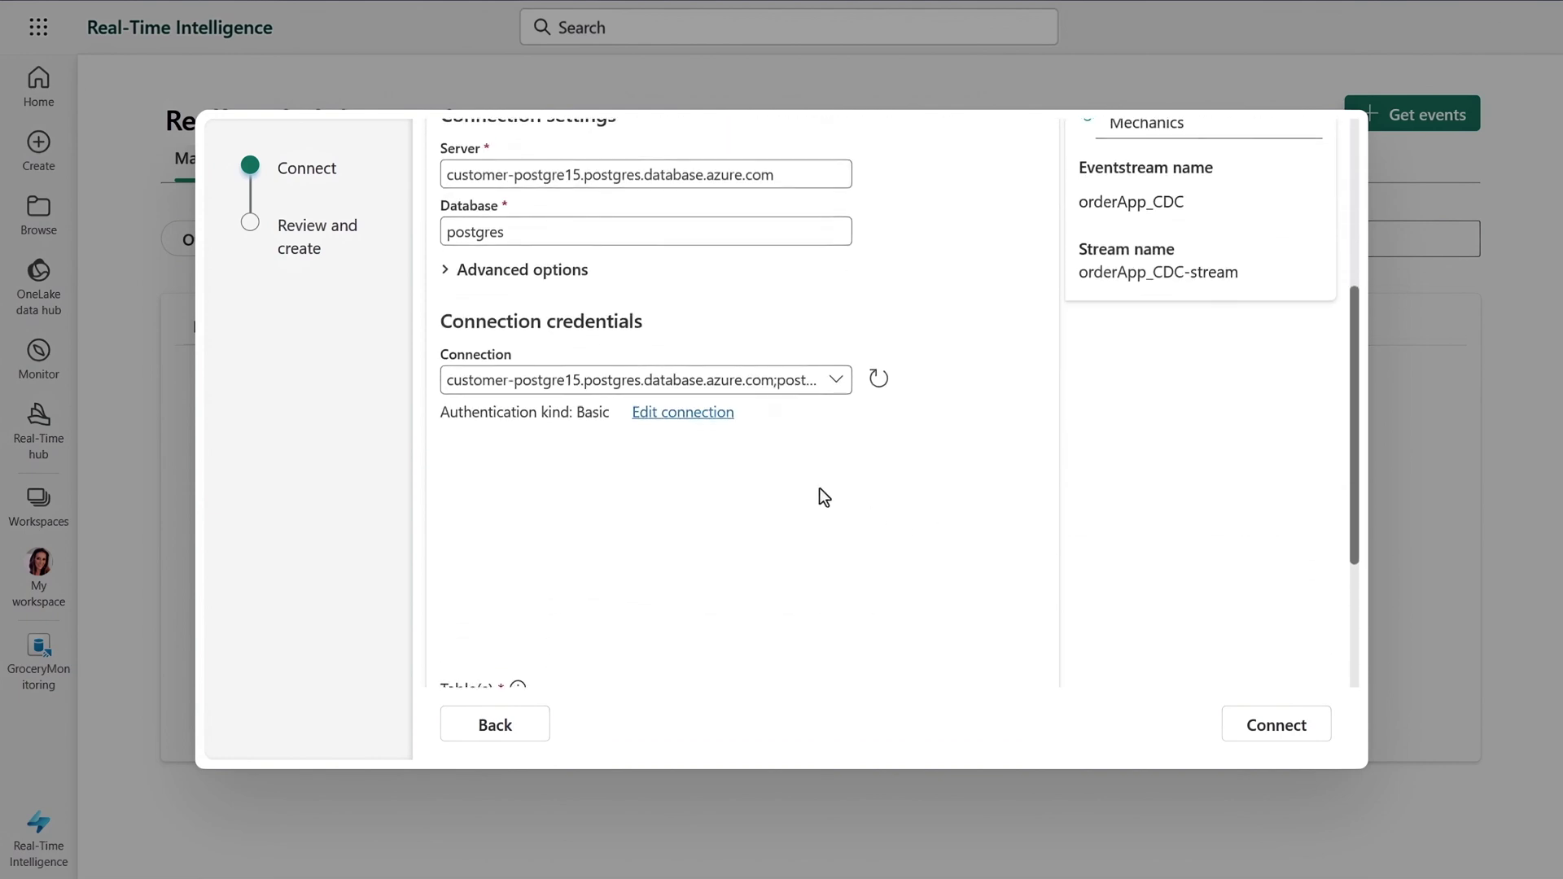
text(public.deliveryOrders)
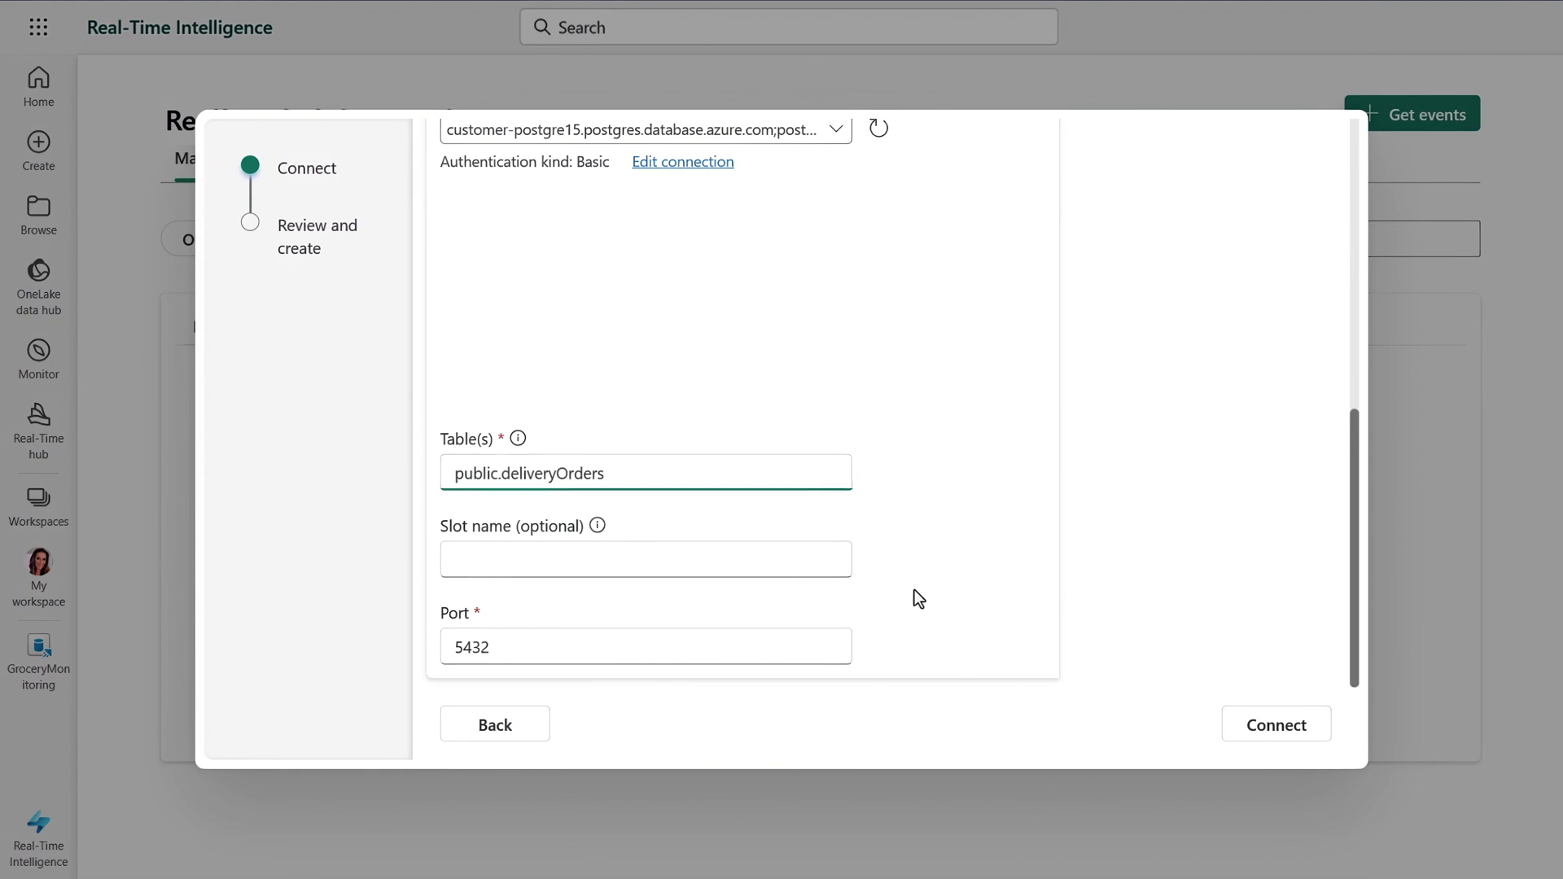
click(1229, 726)
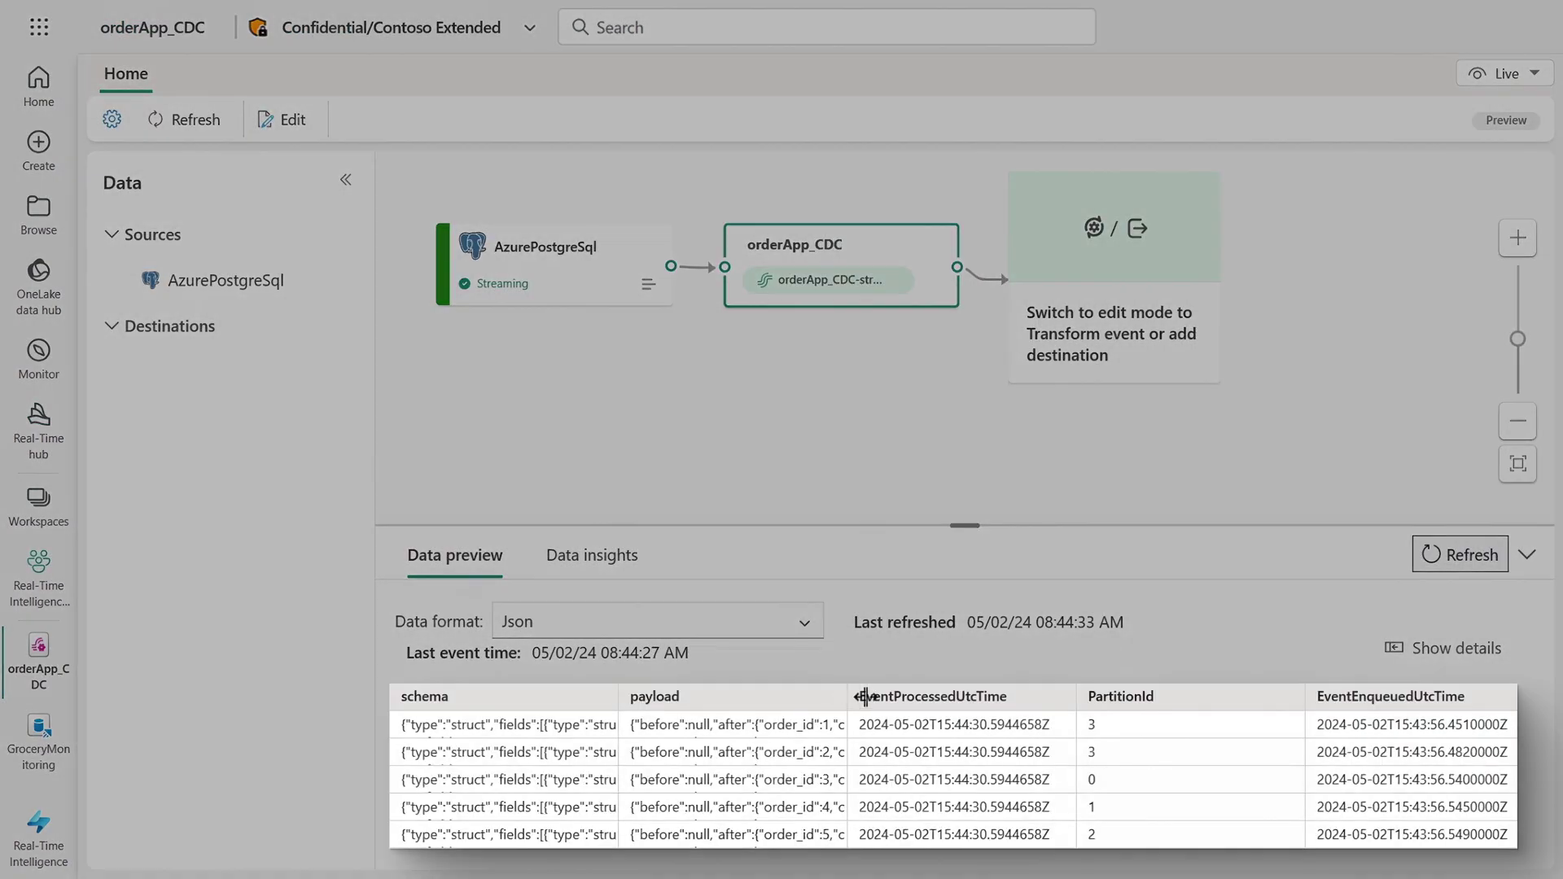
Widen the payload column, put orderApp_CDC into edit mode, and list available transforms and destinations
double_click(866, 696)
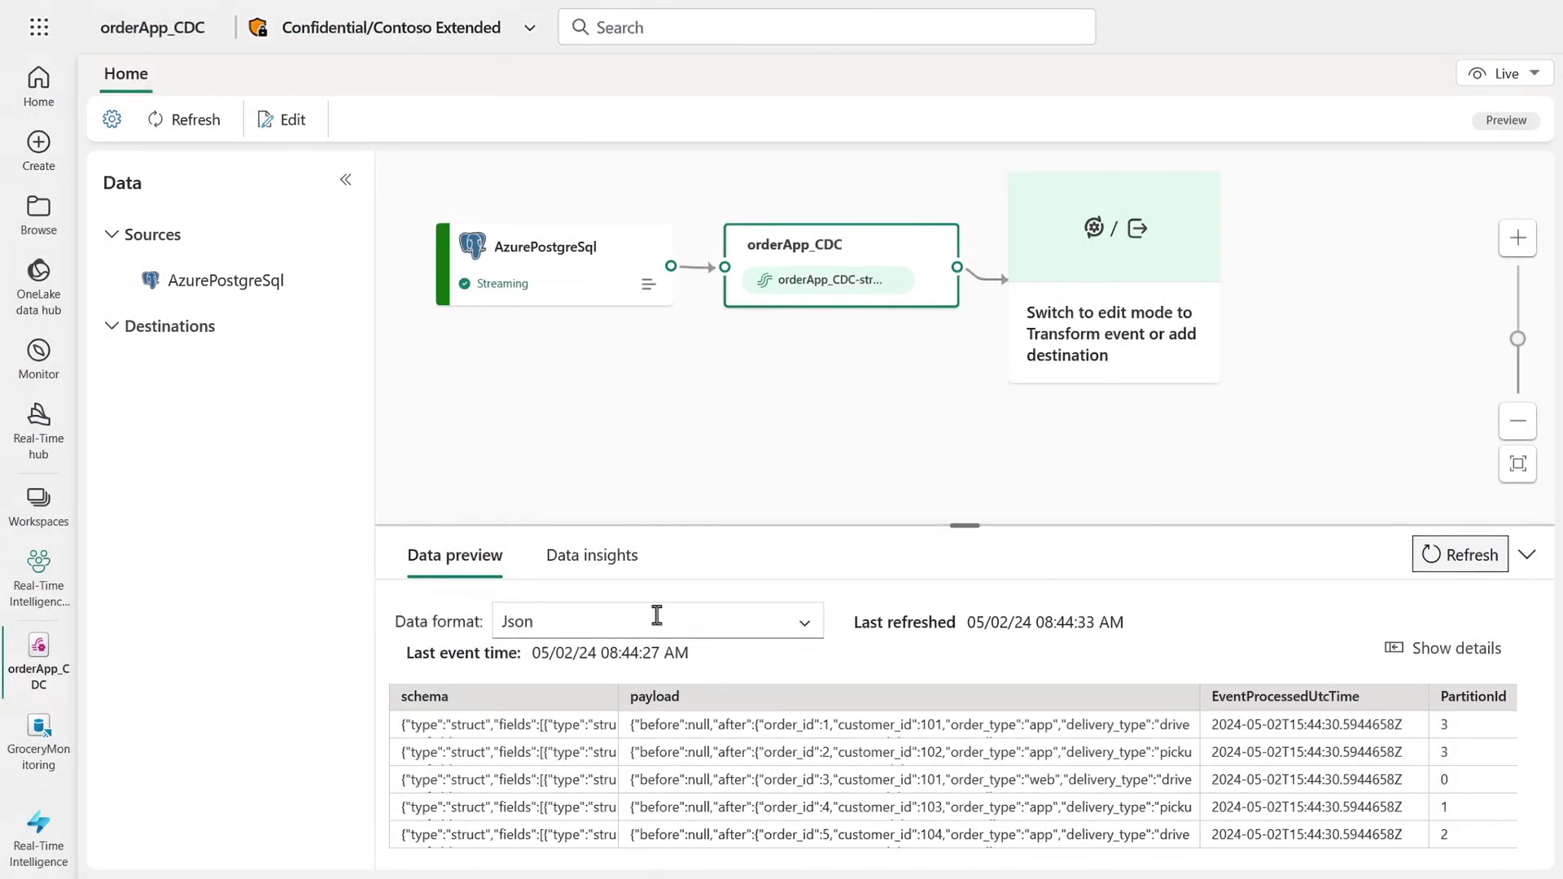
click(303, 120)
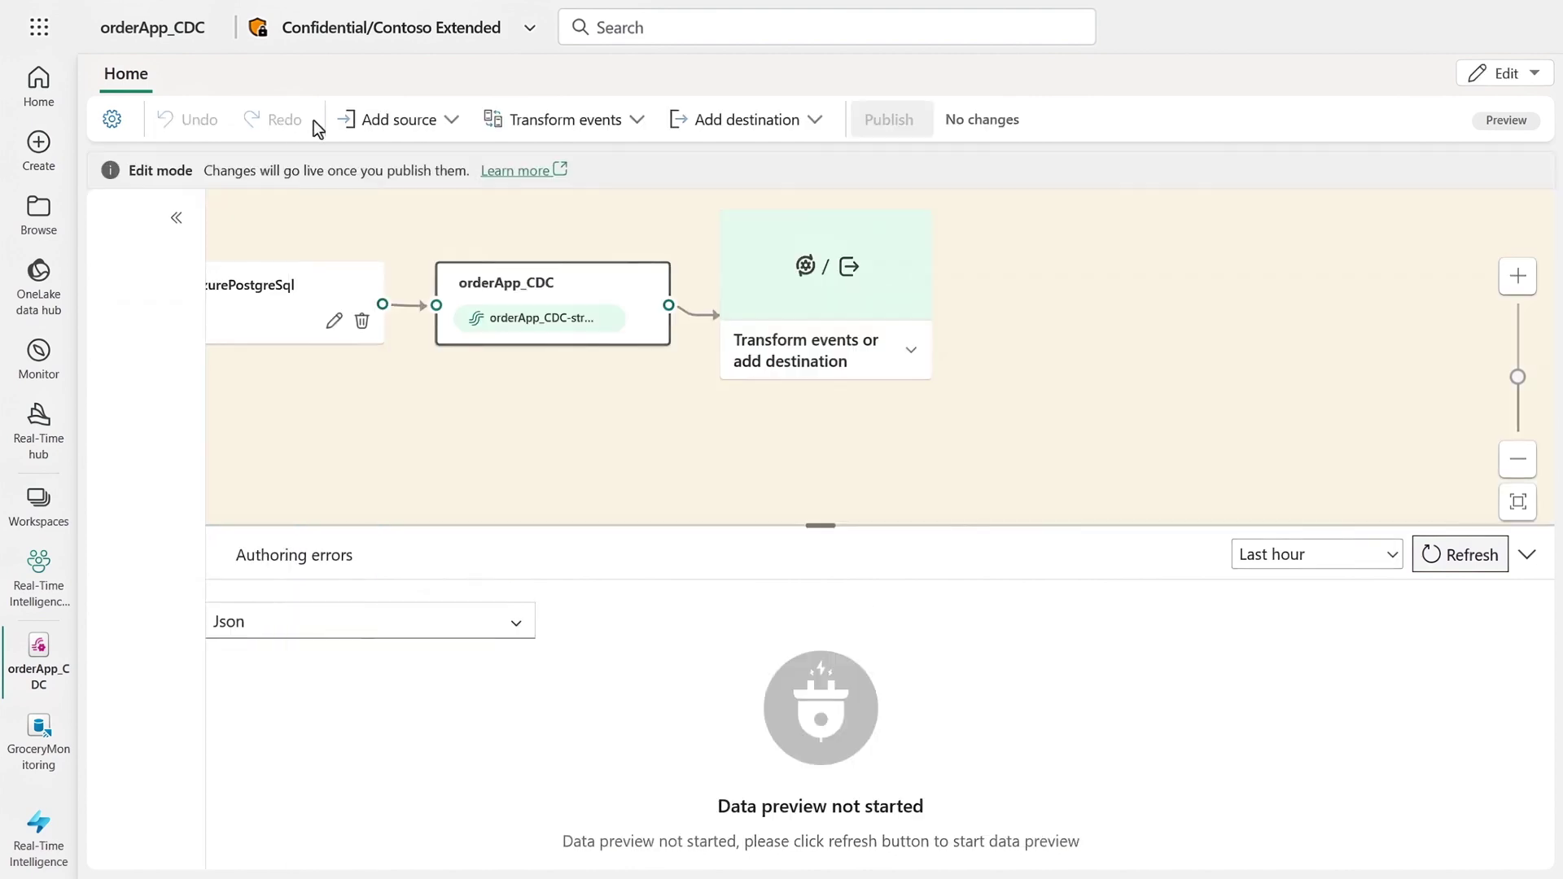
click(906, 351)
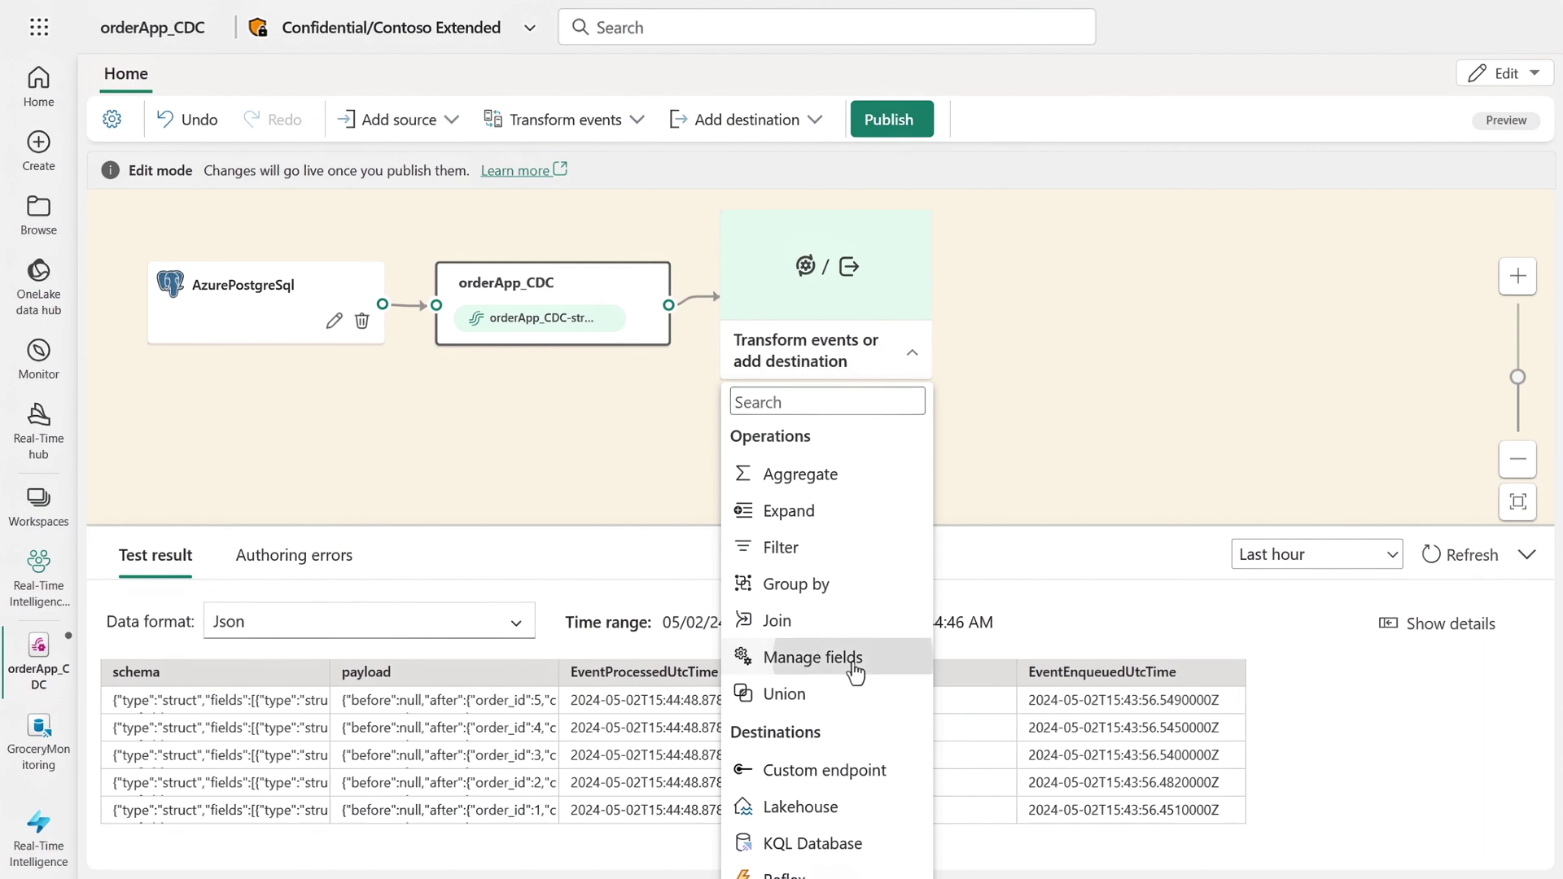
Add a Manage fields step after orderApp_CDC and expand payload > after in its field list
click(855, 673)
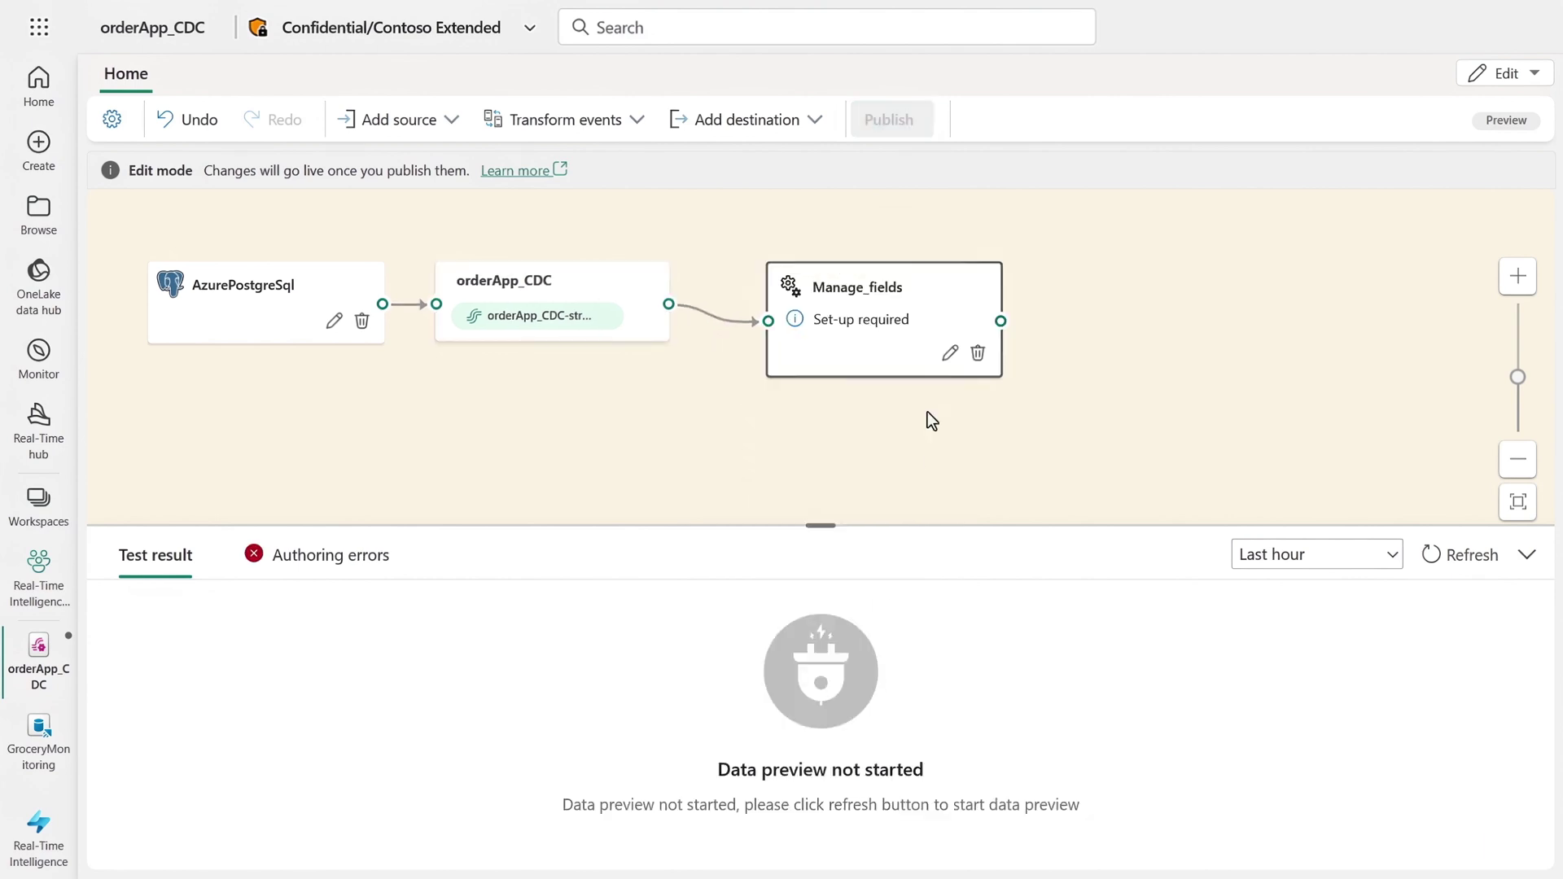
click(950, 351)
click(1214, 394)
click(1225, 516)
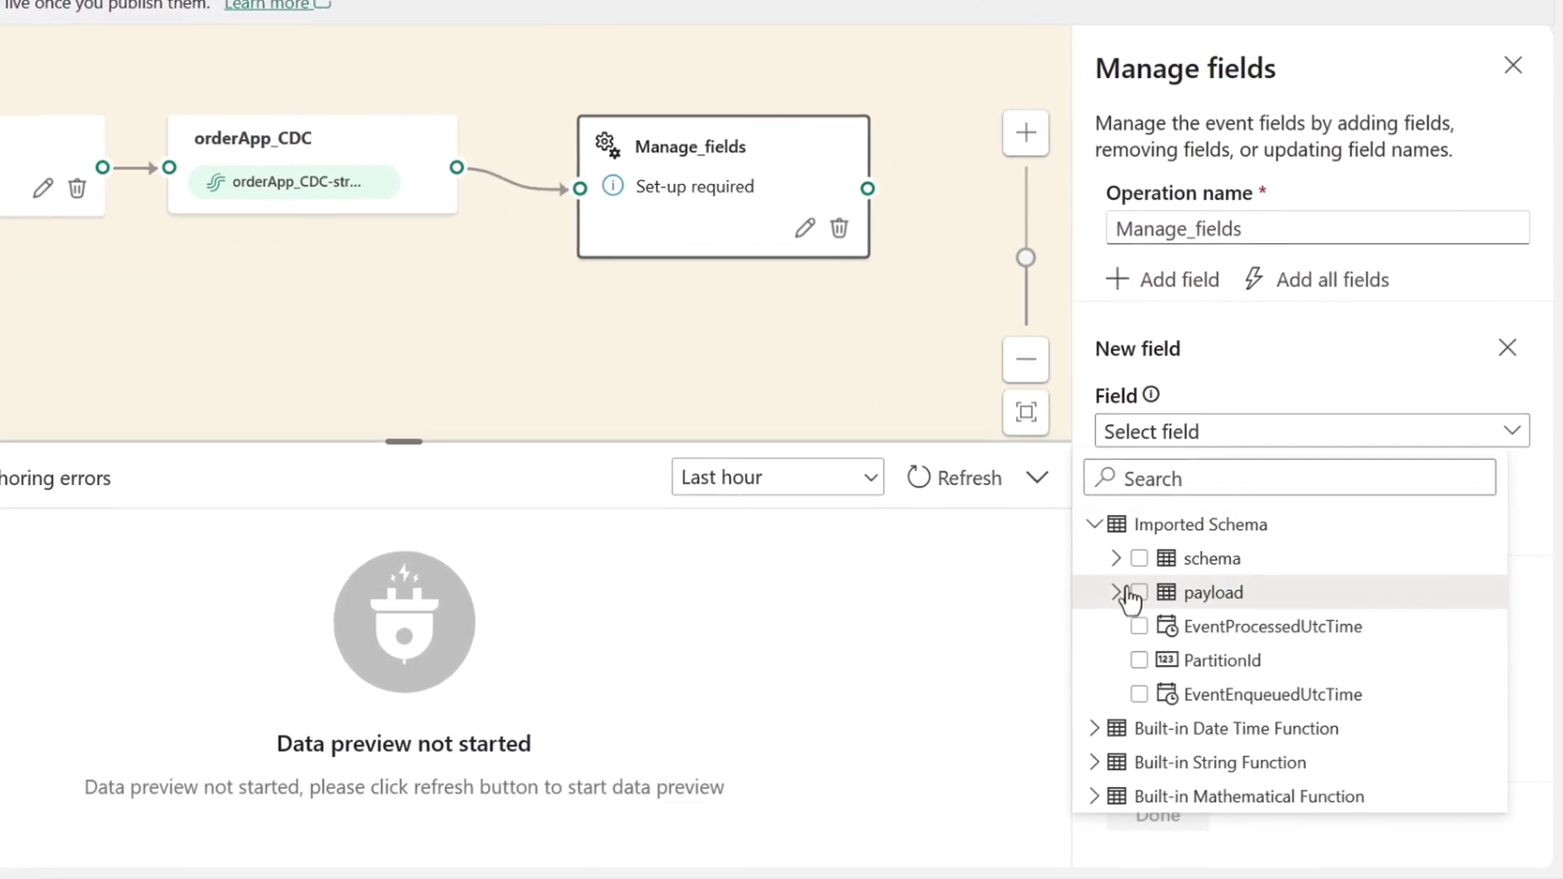
click(1128, 590)
click(1137, 662)
Keep order_id, customer_id, order_type, delivery_type and waitTime, then refresh the test preview
click(1181, 696)
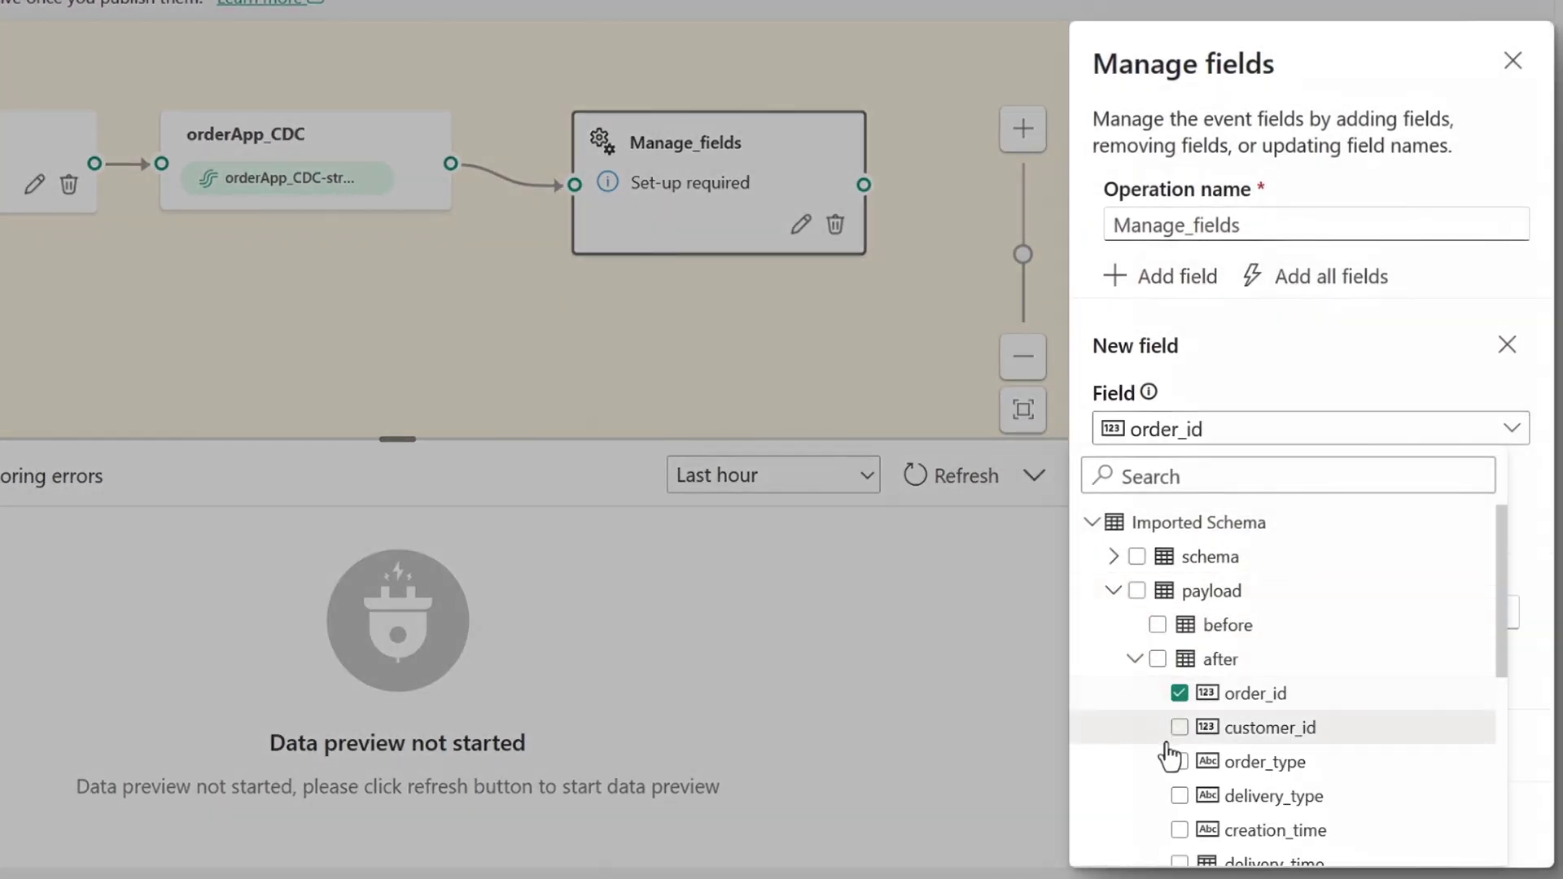
click(1181, 730)
click(1187, 775)
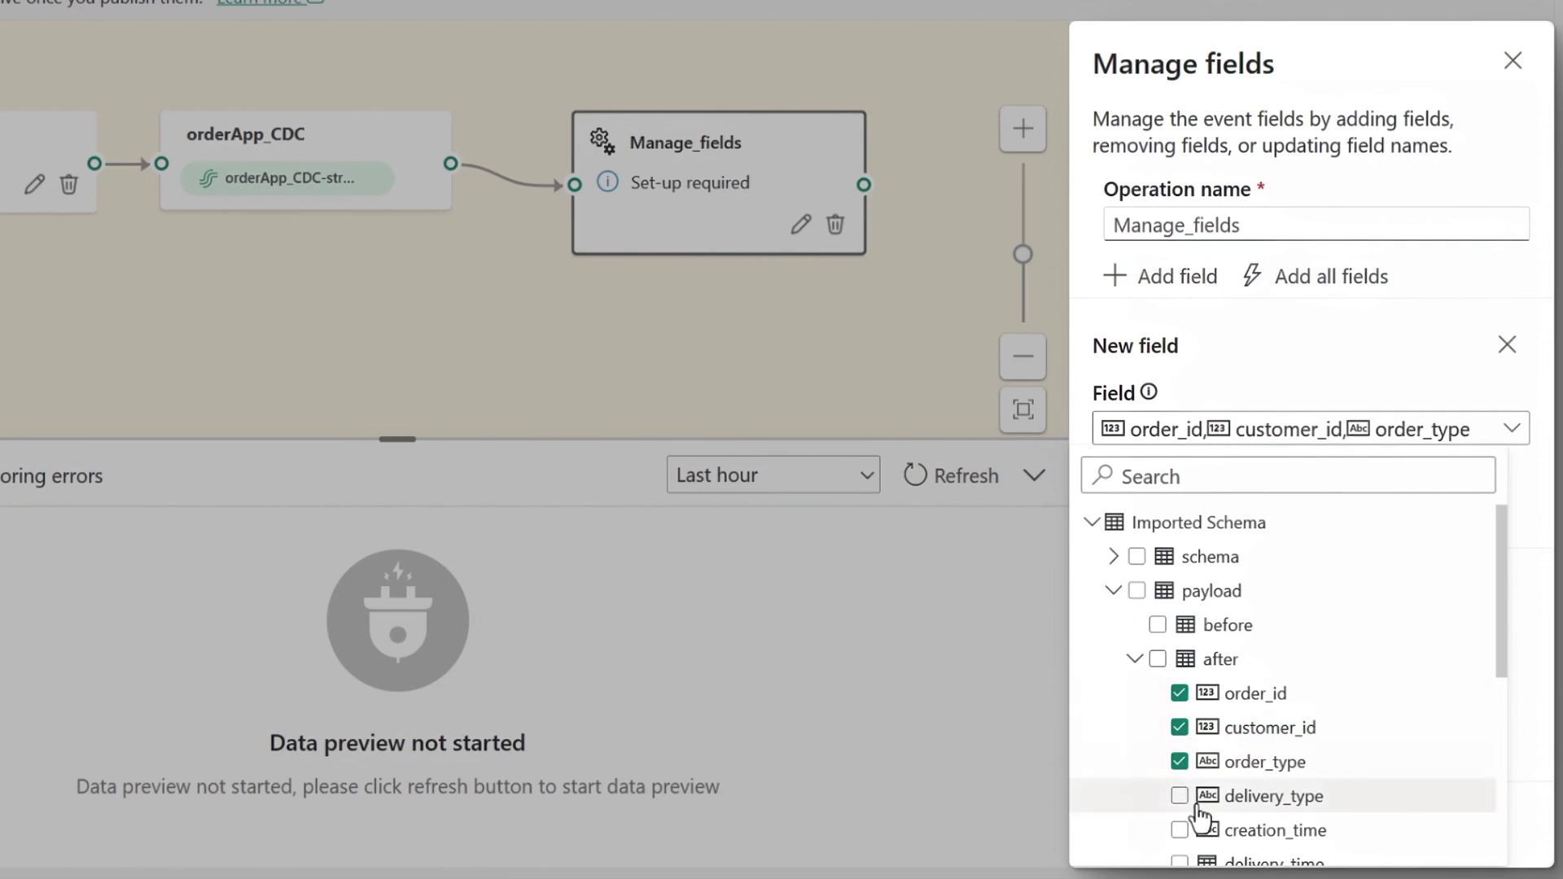
click(1181, 796)
scroll(1189, 766, down, 2)
click(1180, 737)
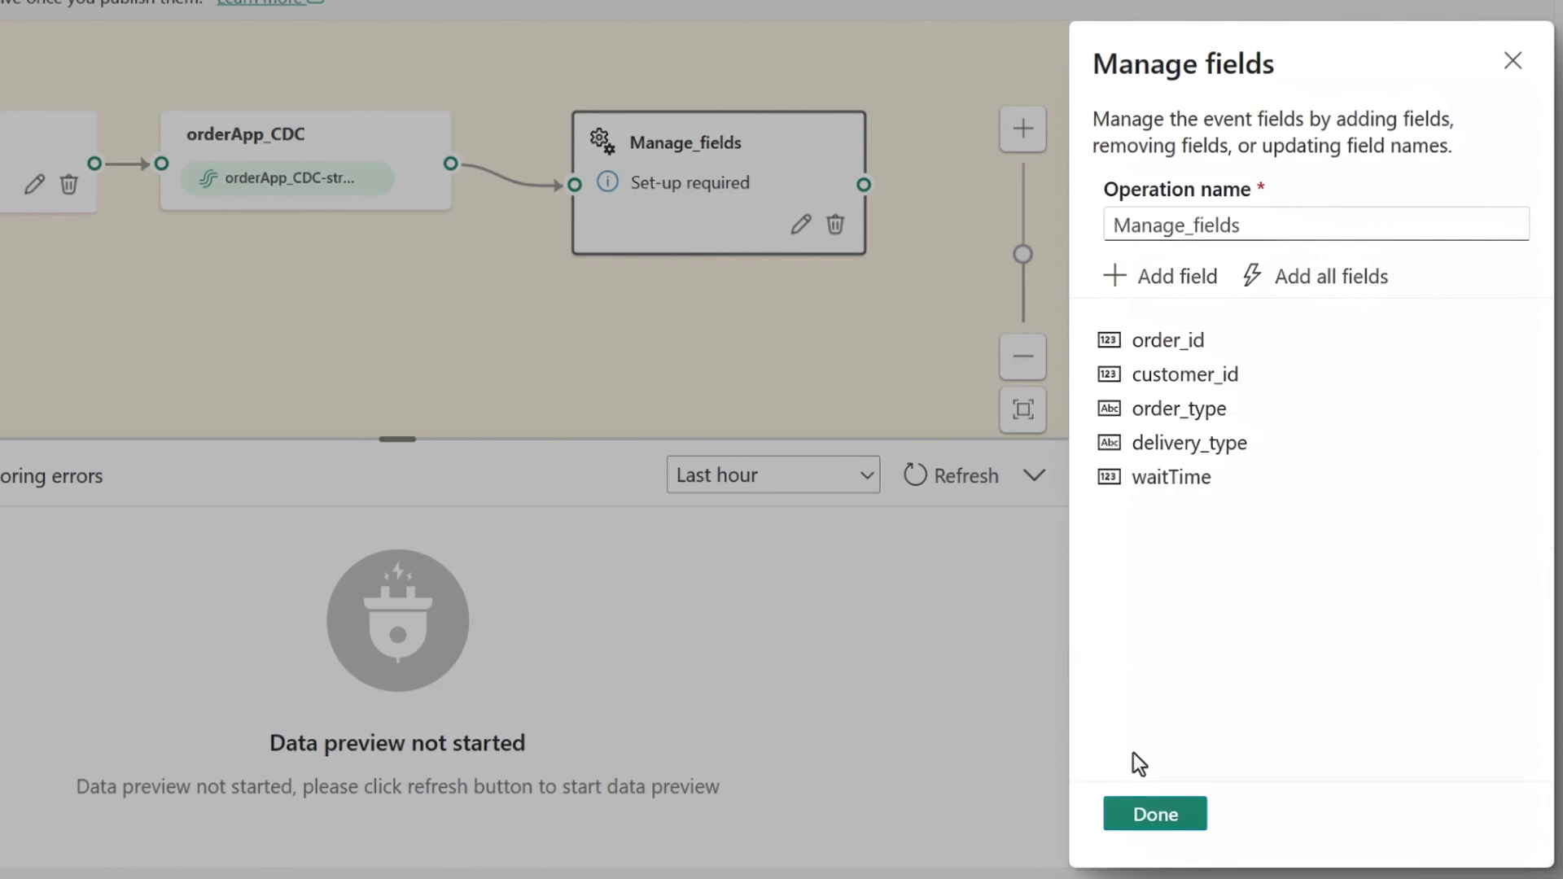
click(1169, 813)
click(965, 475)
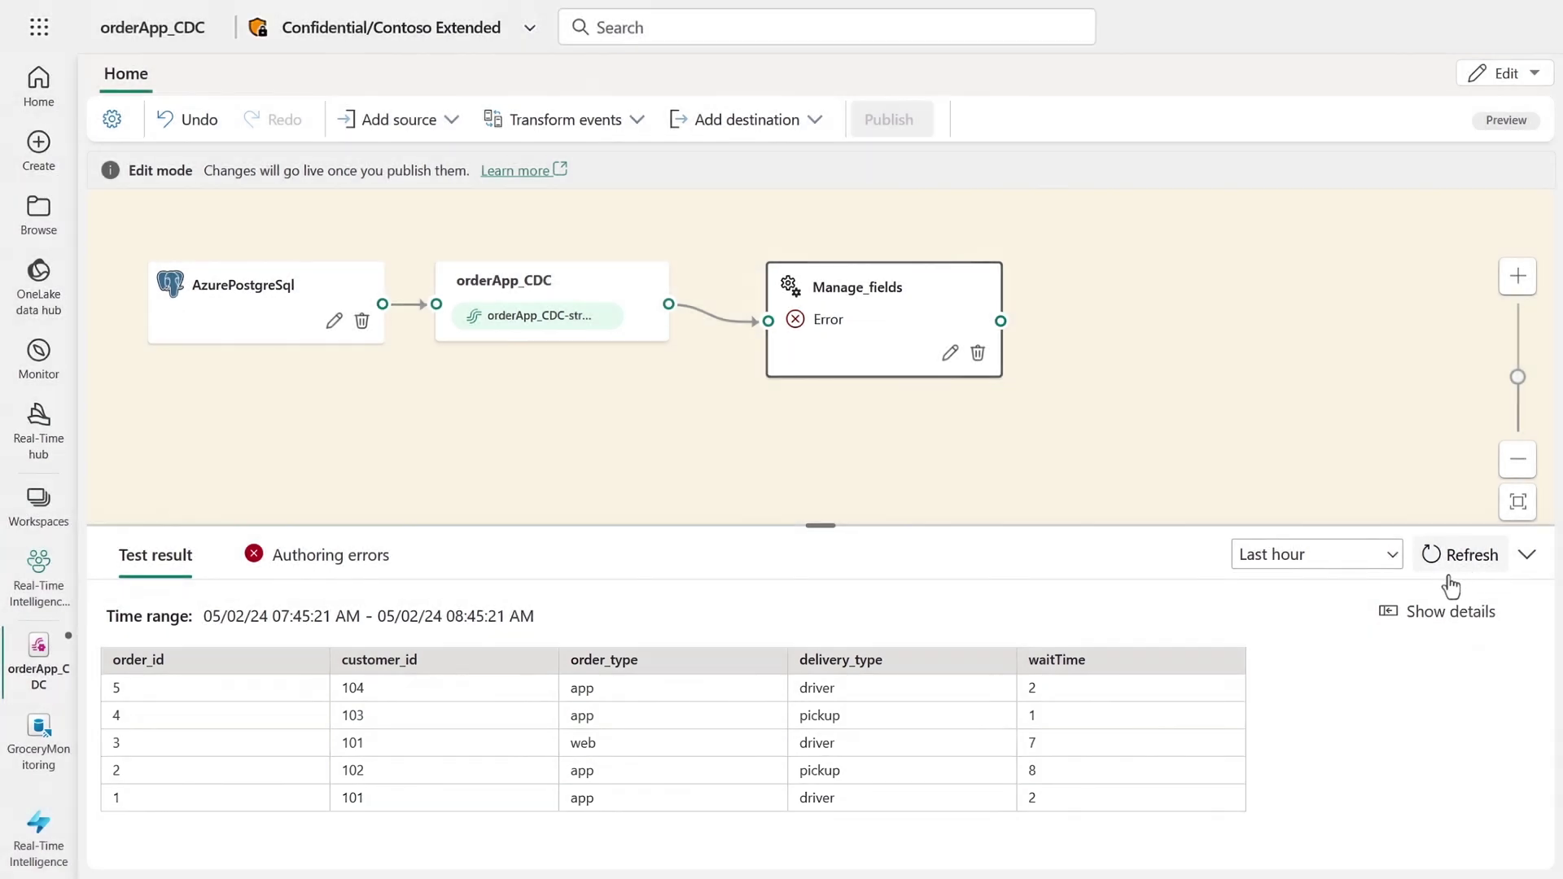
click(1448, 570)
Route Manage_fields into a derived stream named orderWaitTime and publish the eventstream
click(1025, 322)
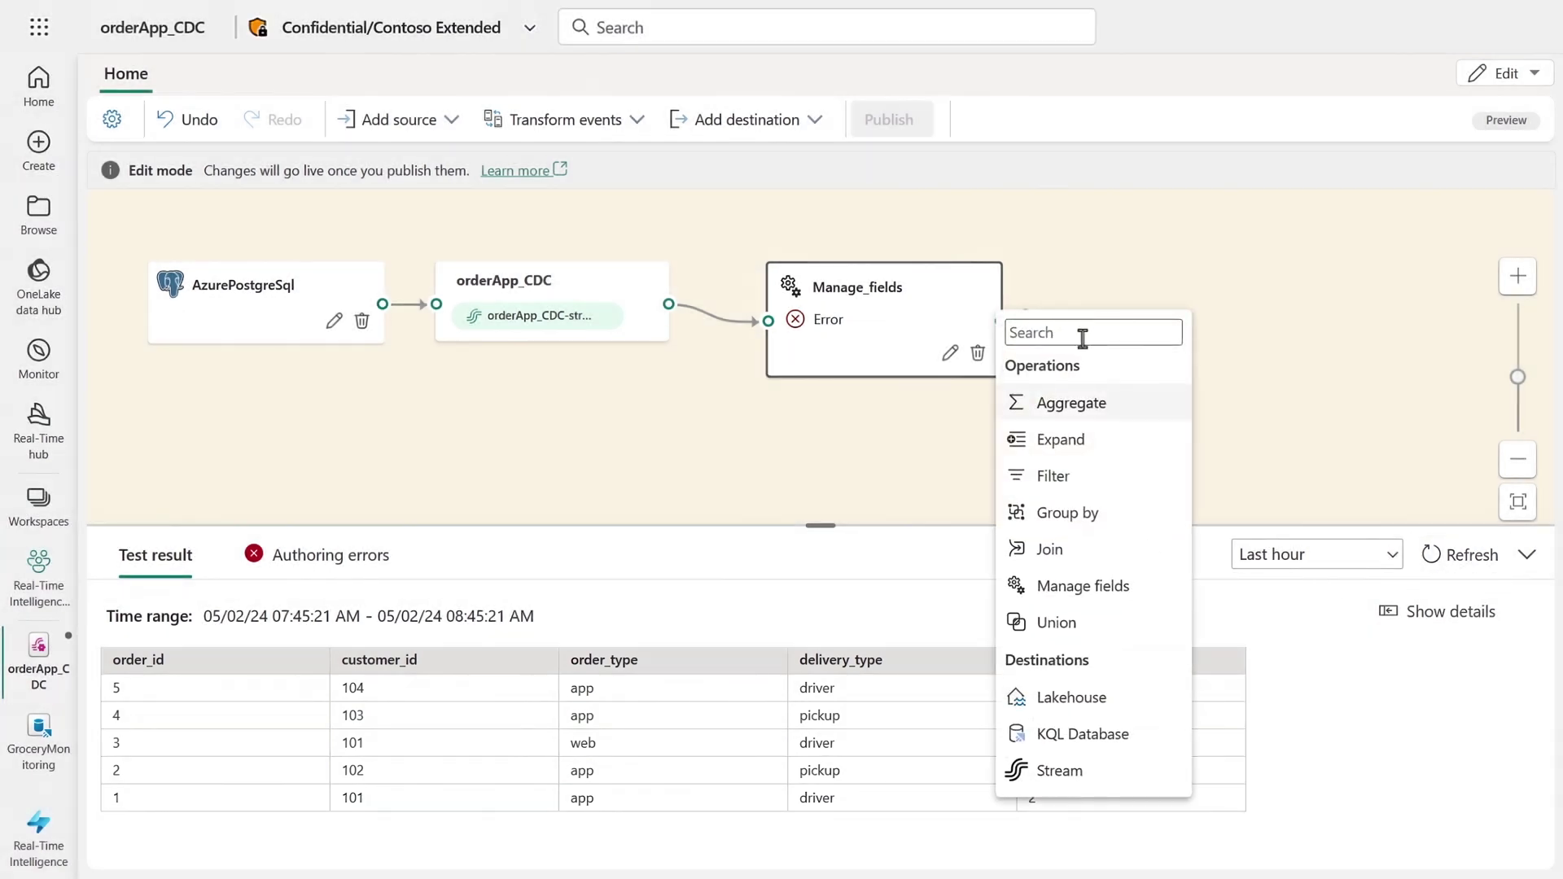
click(1069, 769)
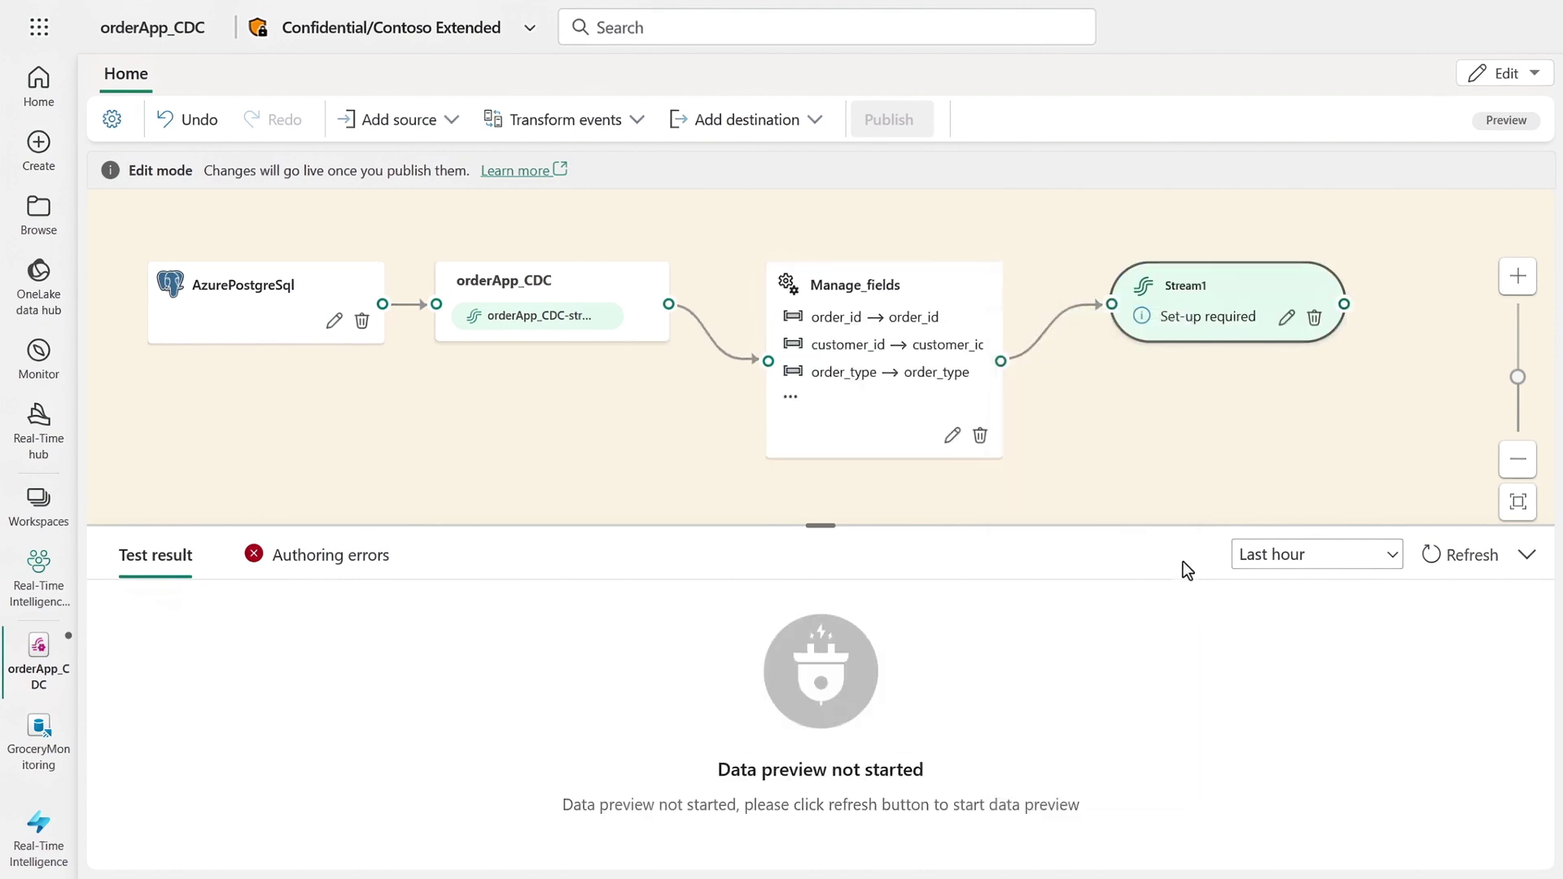
click(1287, 317)
text(orderWaitTime)
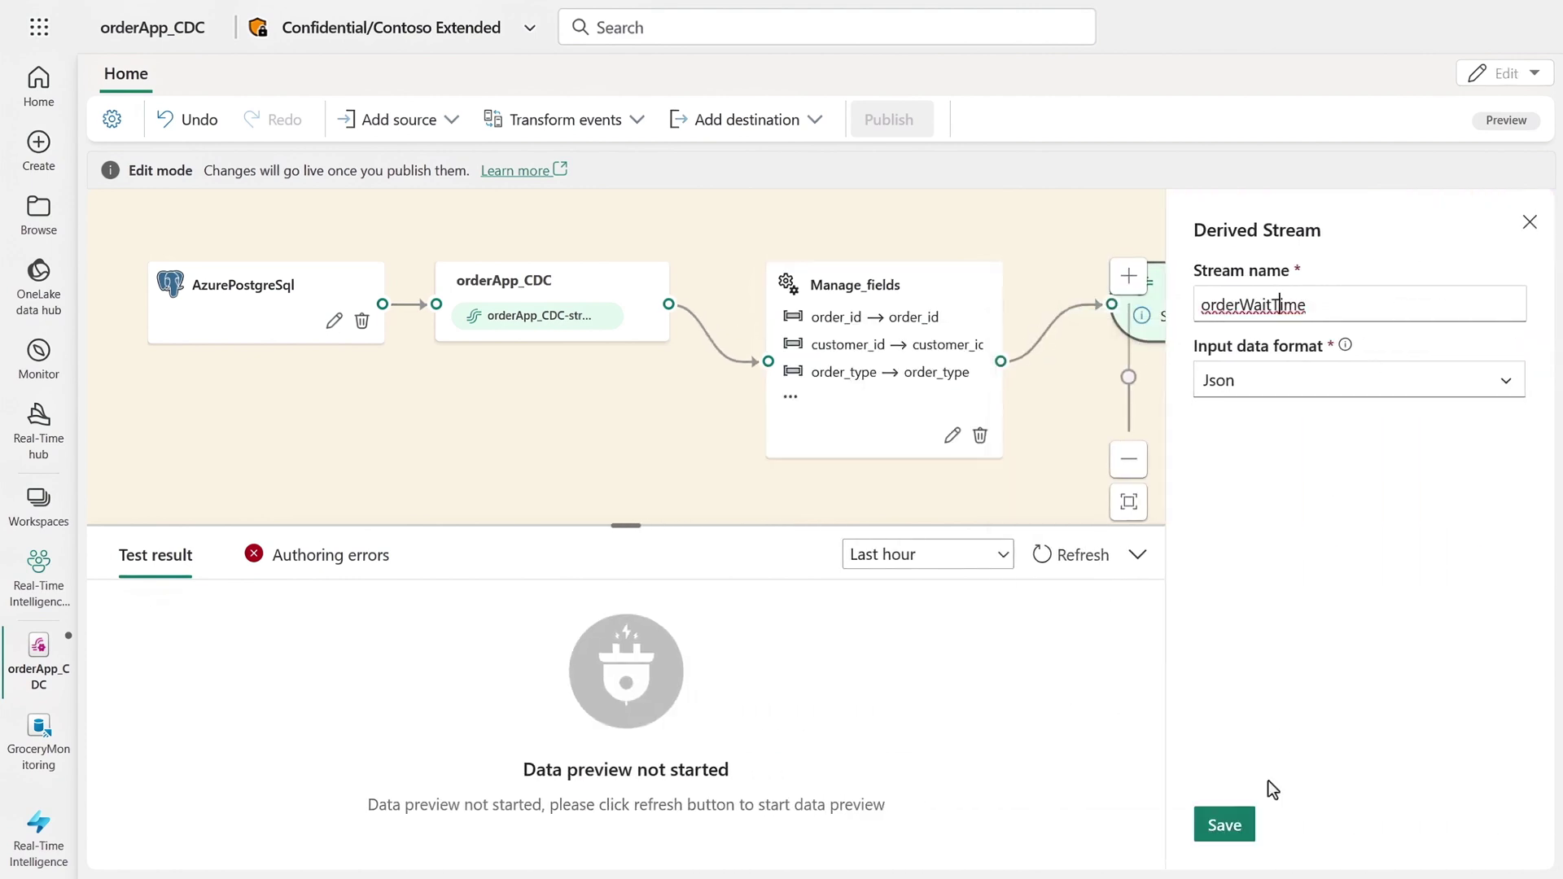
click(1225, 826)
click(905, 130)
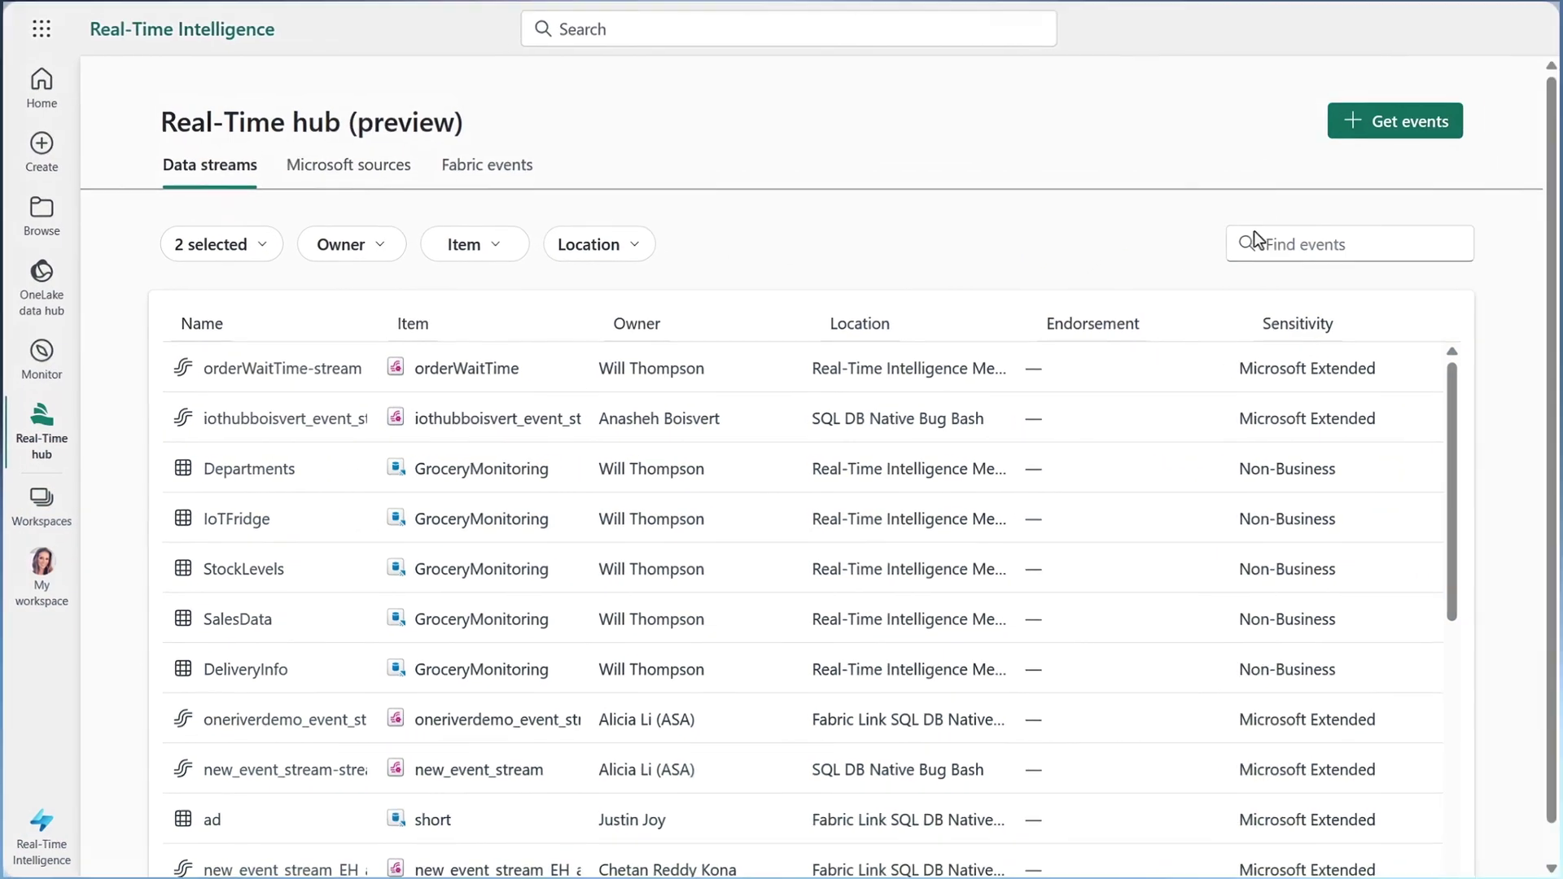
Search the Real-Time hub for 'order', open orderWaitTime-stream, and start Set alert
click(1290, 240)
text(order)
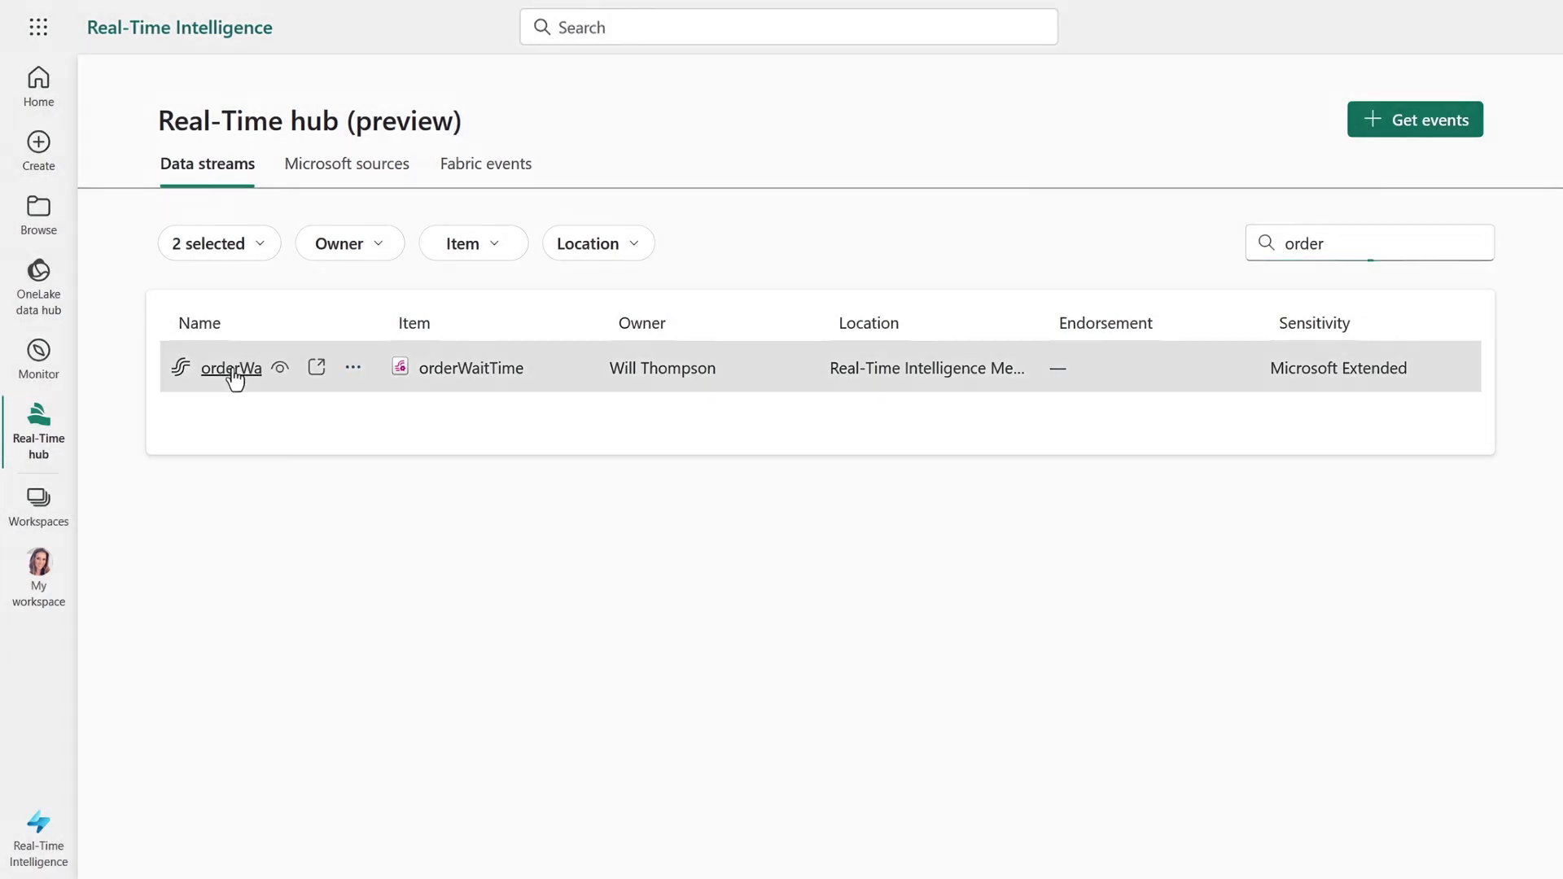
click(229, 376)
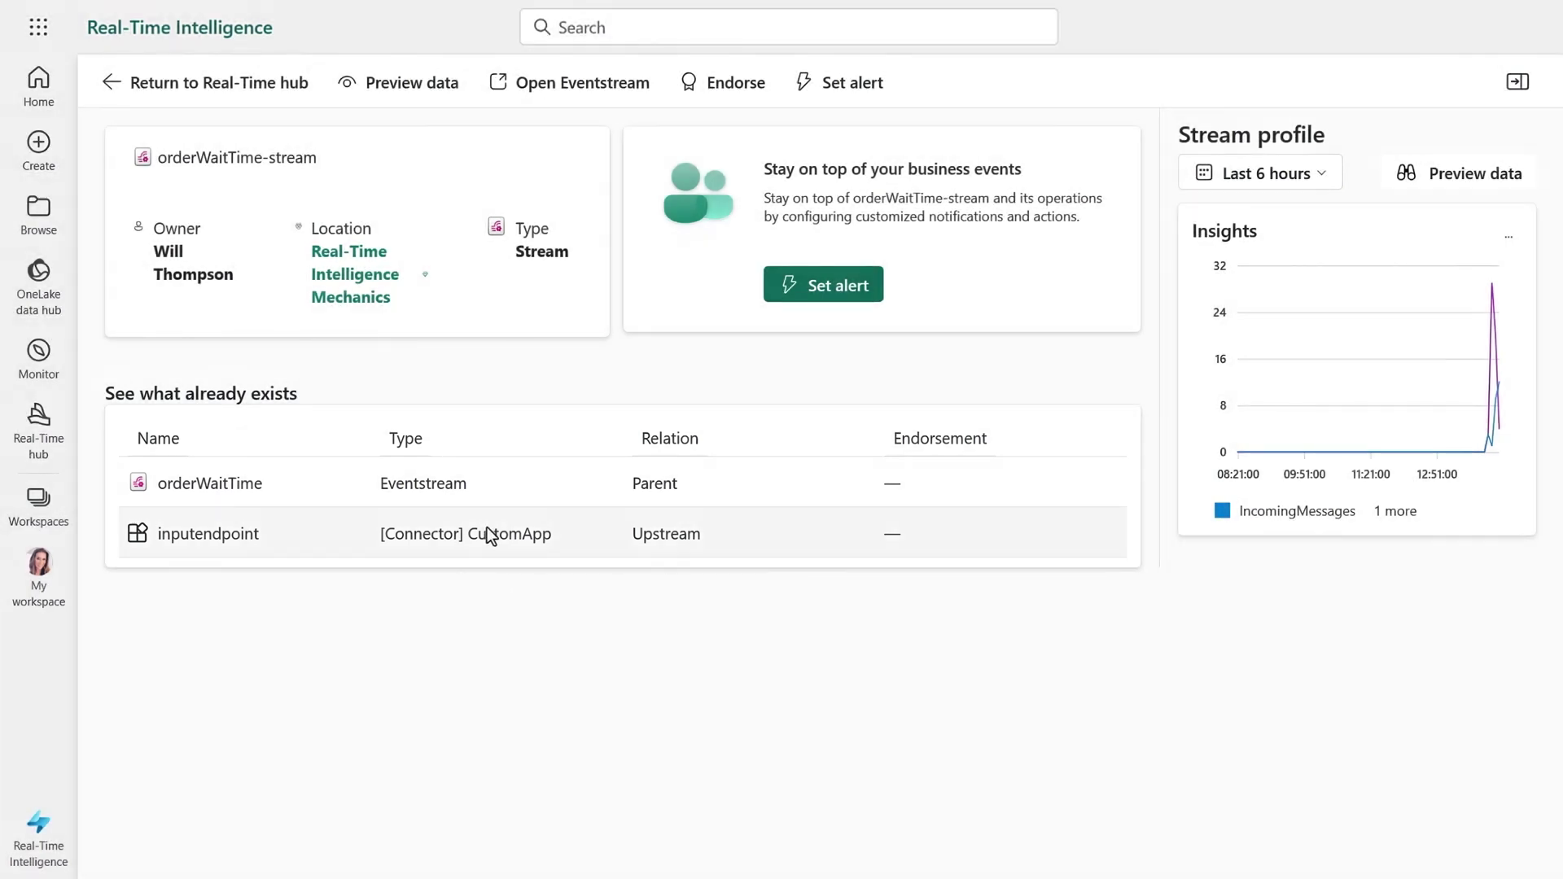
click(821, 303)
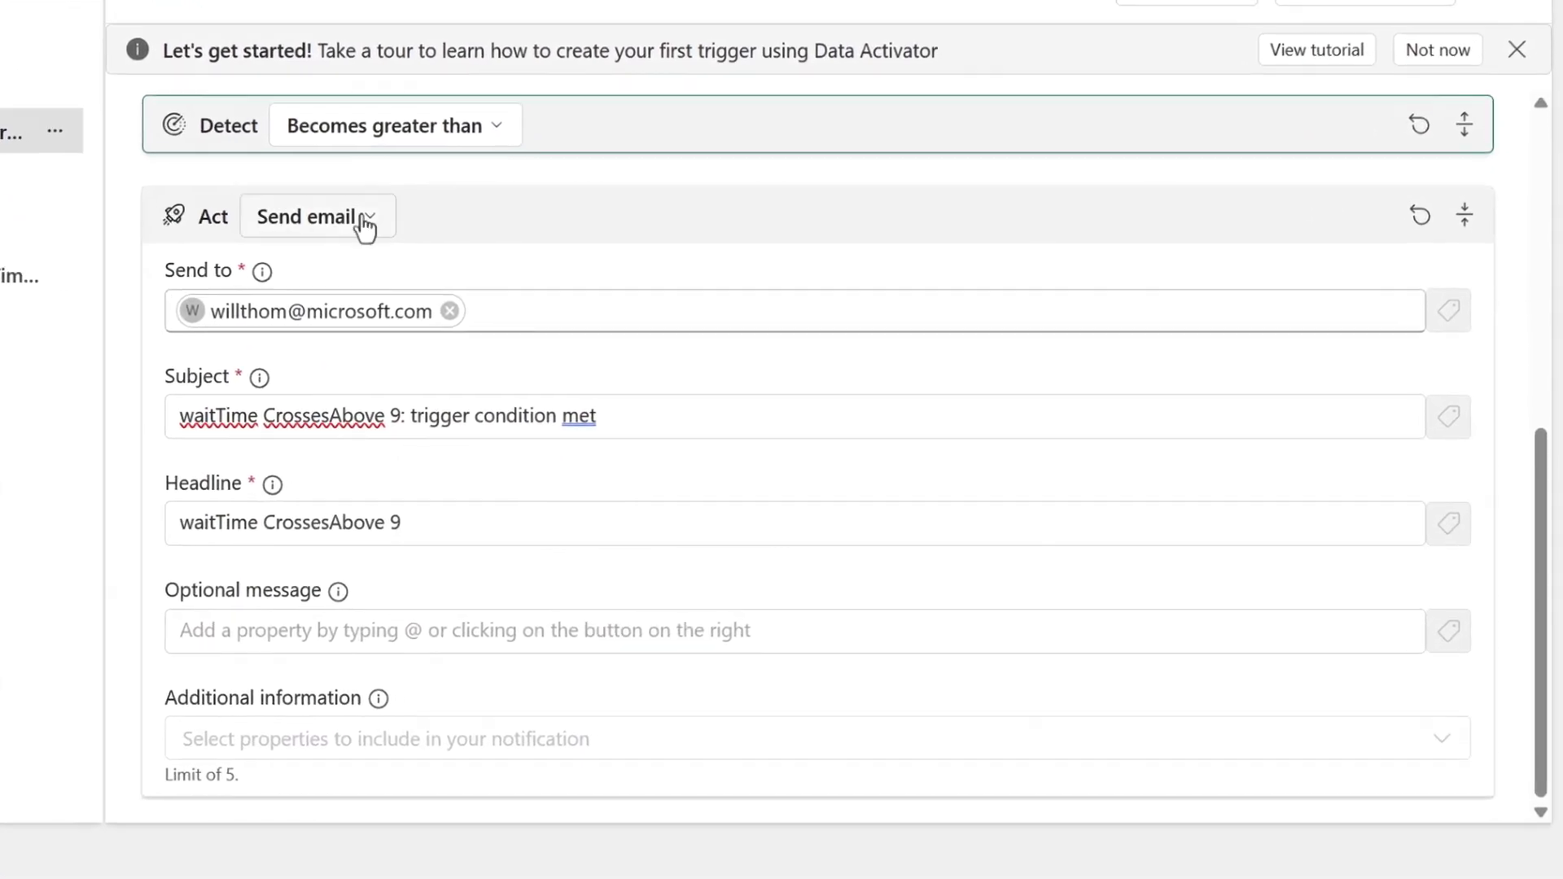
View the trigger's alternative actions in the Send email dropdown, including Custom action
click(364, 226)
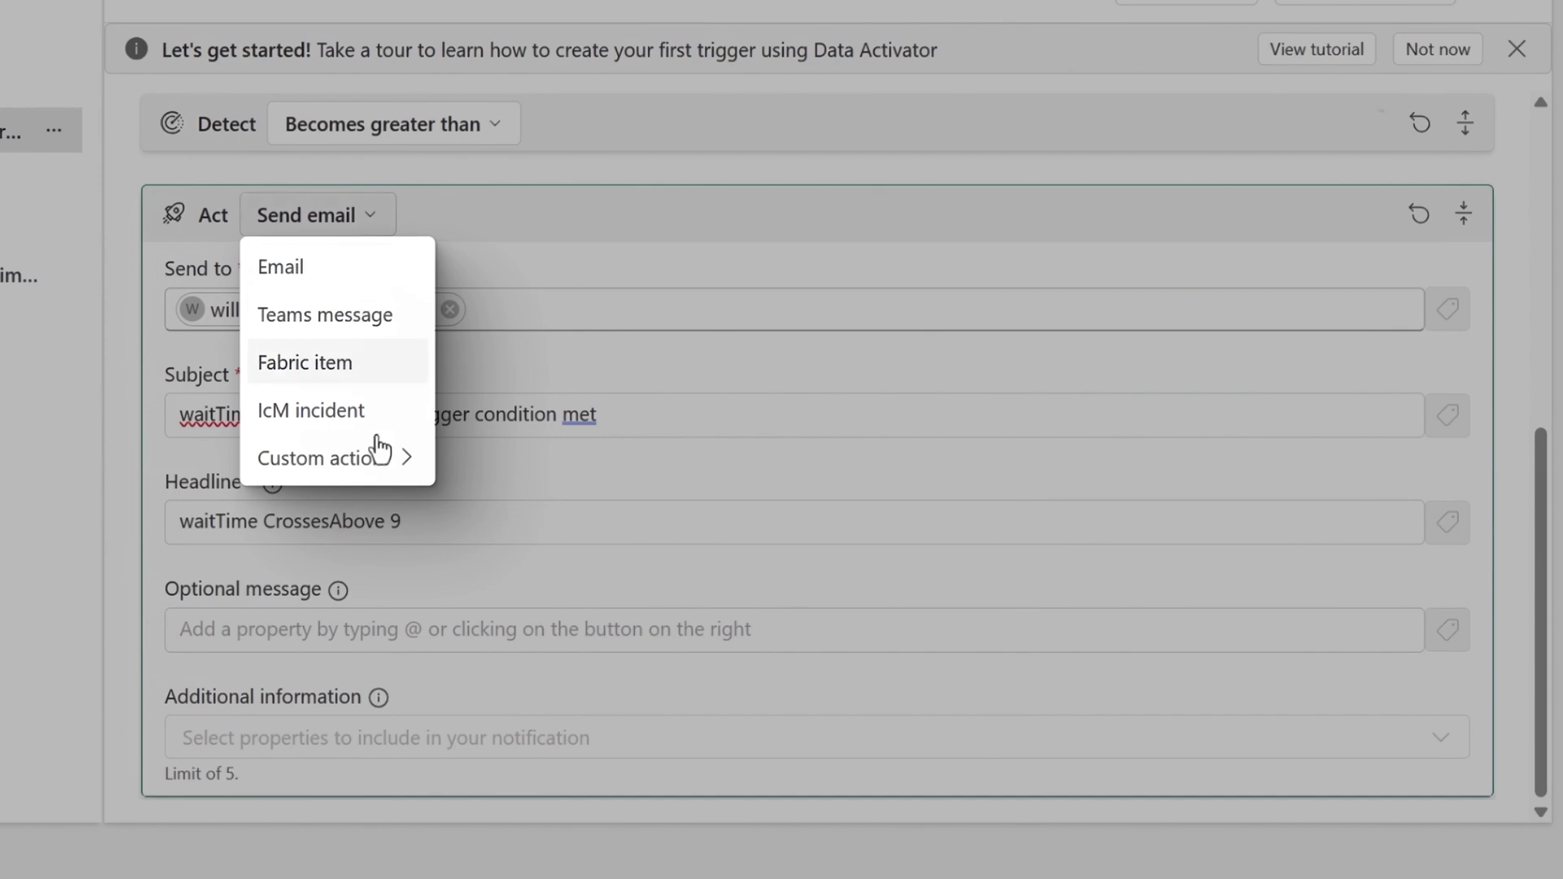
mouse_move(384, 465)
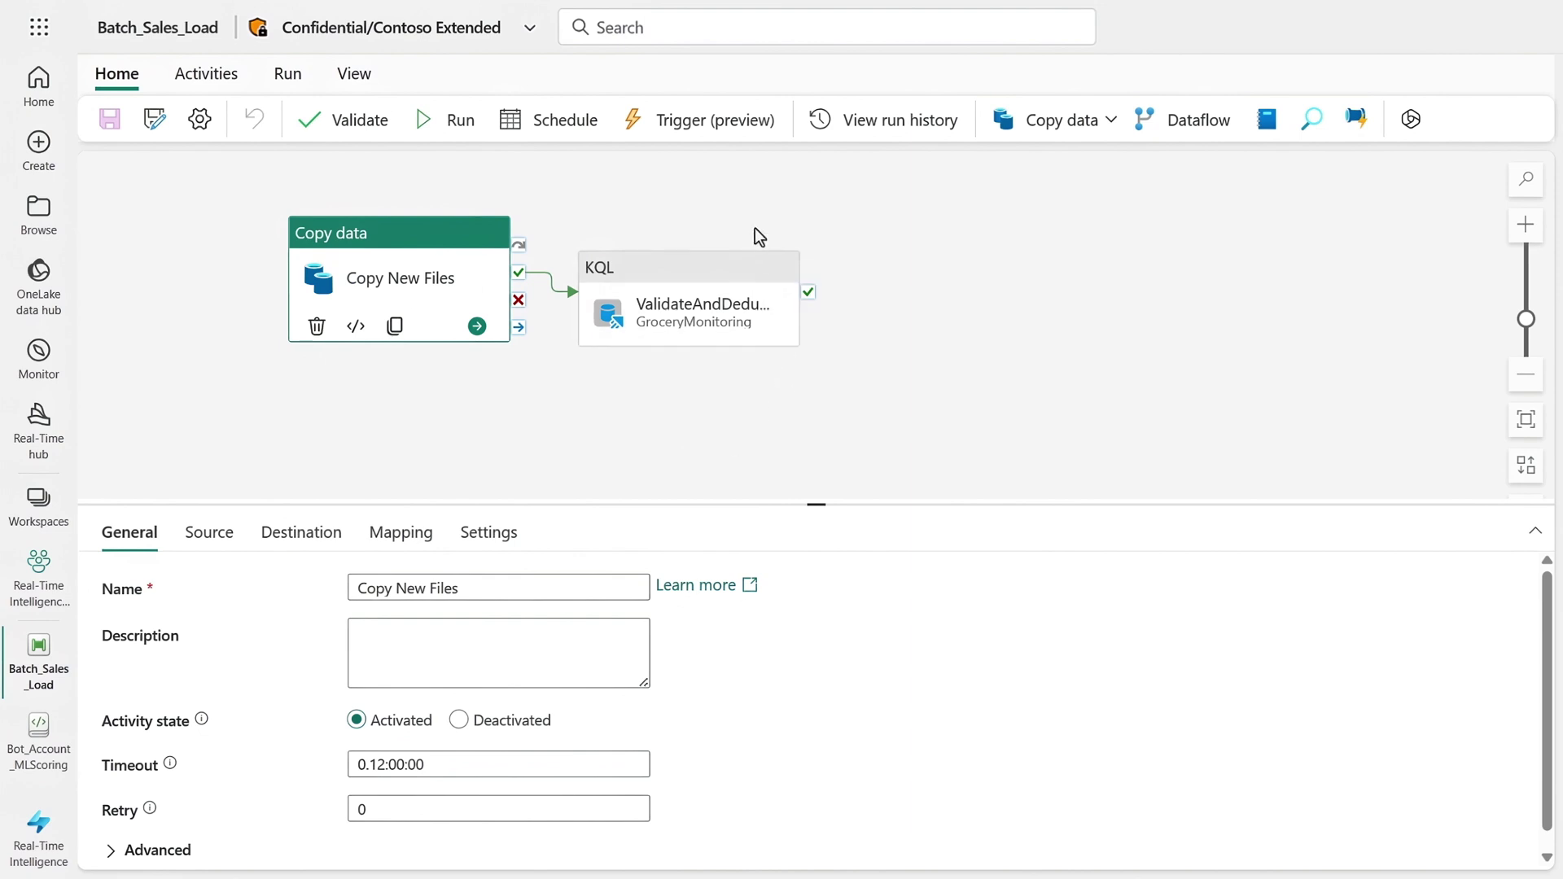
Start a Trigger alert for the Batch_Sales_Load pipeline and begin selecting its source events
click(735, 128)
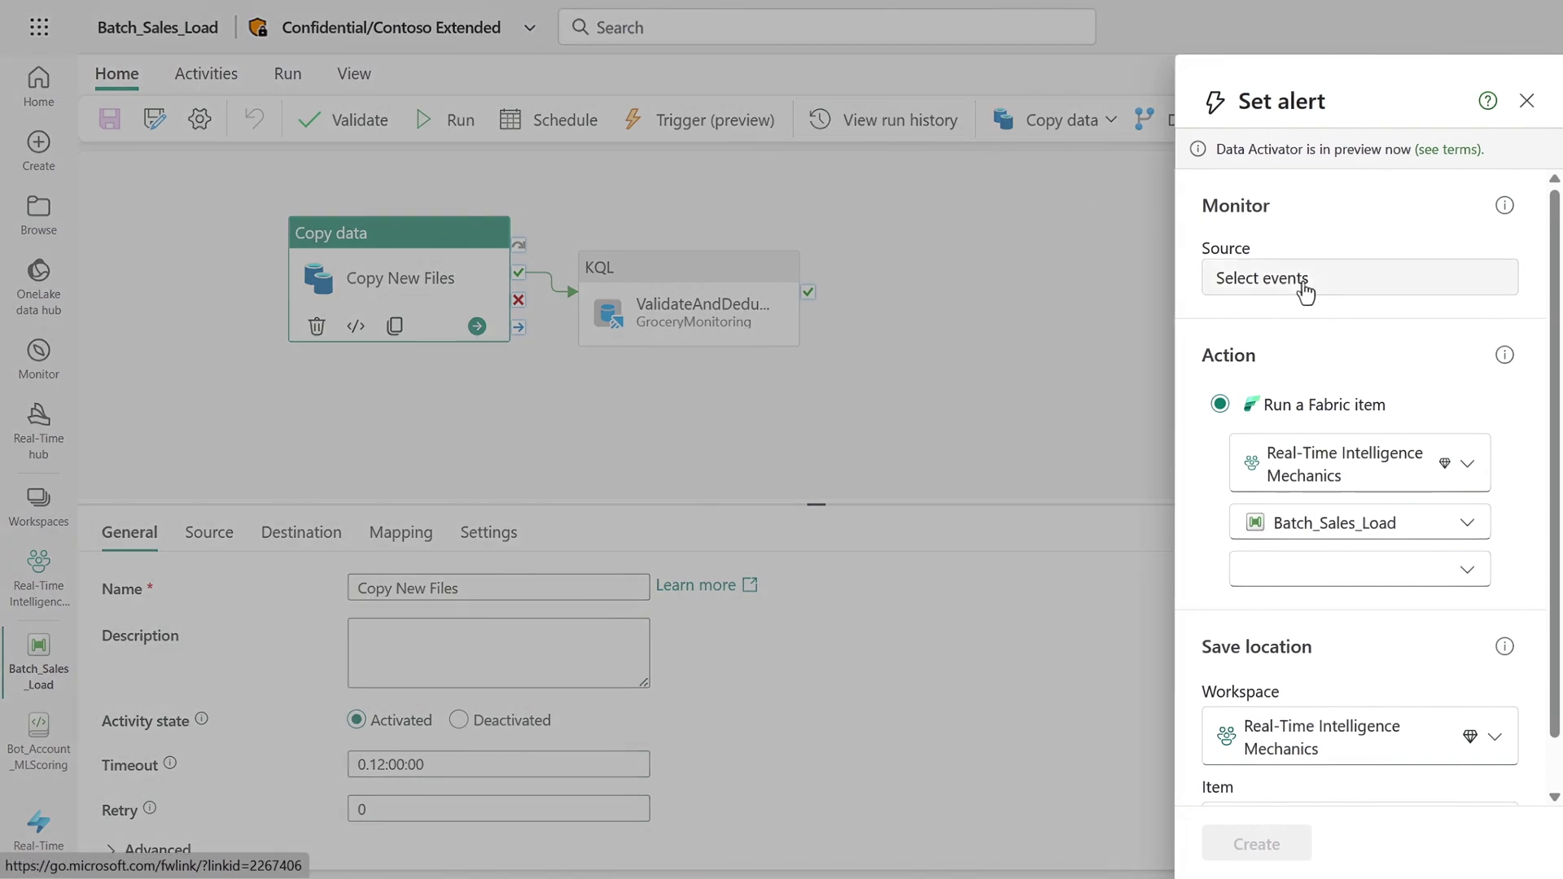
click(1305, 286)
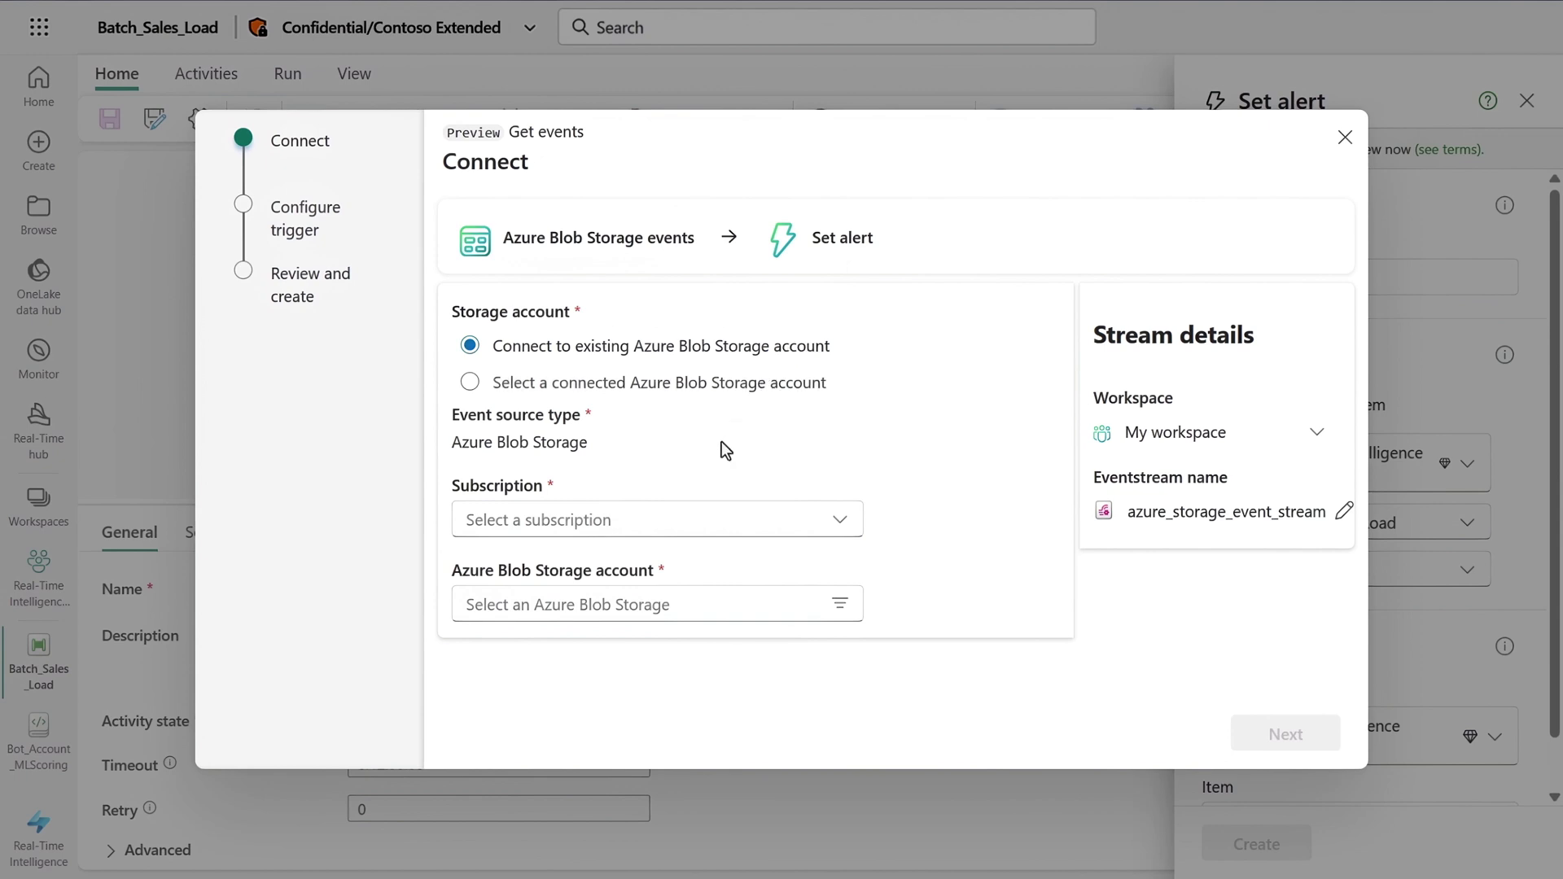
Connect the Azure Event Grid - SDK subscription's contosostockoutput account, naming the eventstream contosoStorageEvents
click(825, 523)
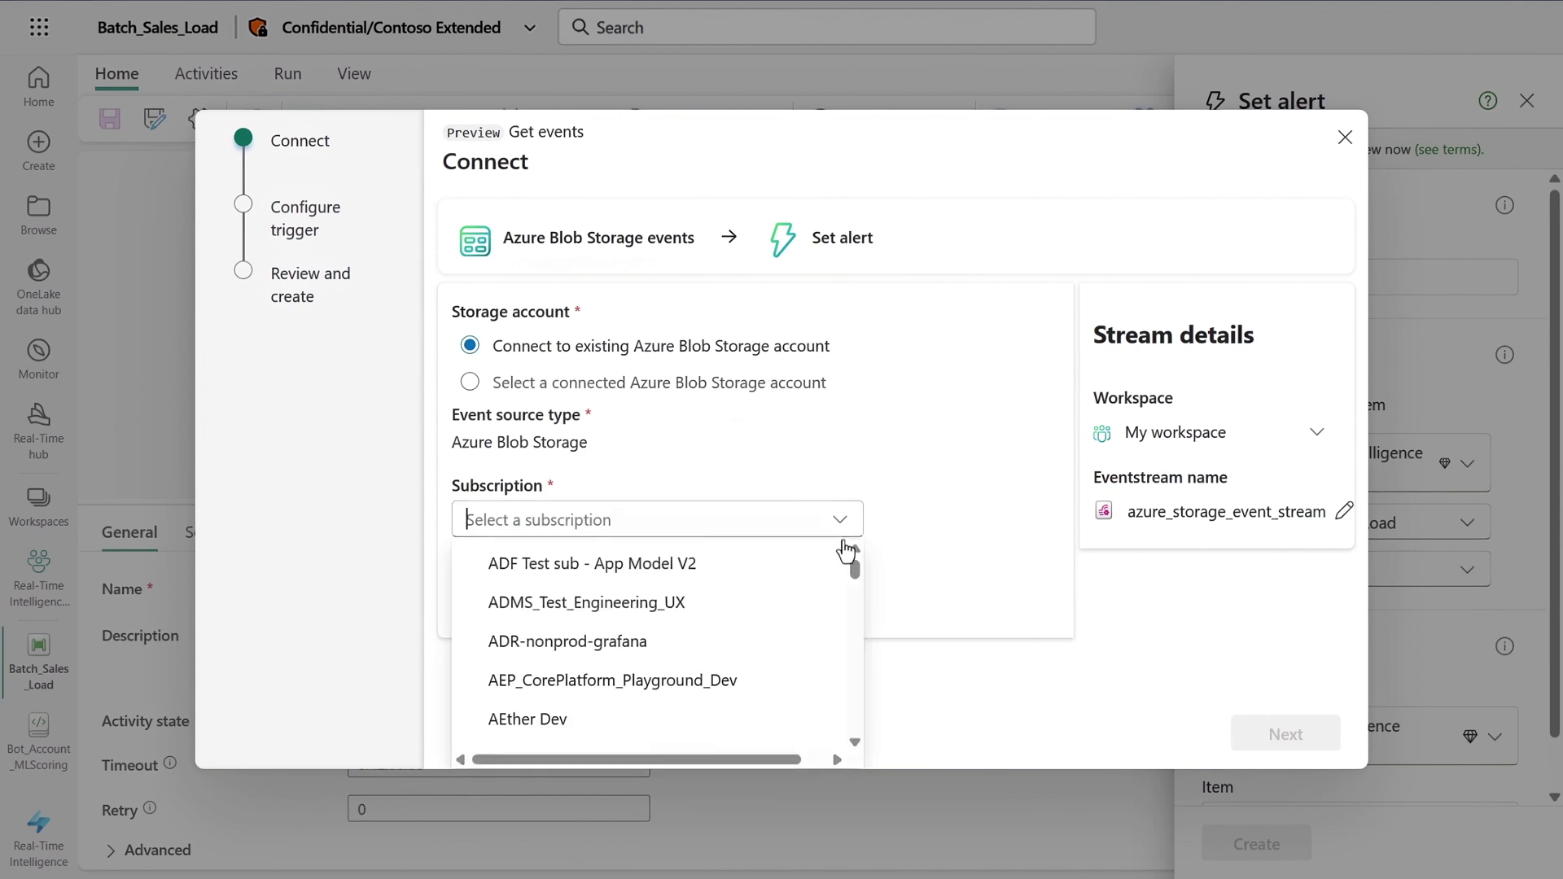
text(azure)
scroll(744, 638, down, 3)
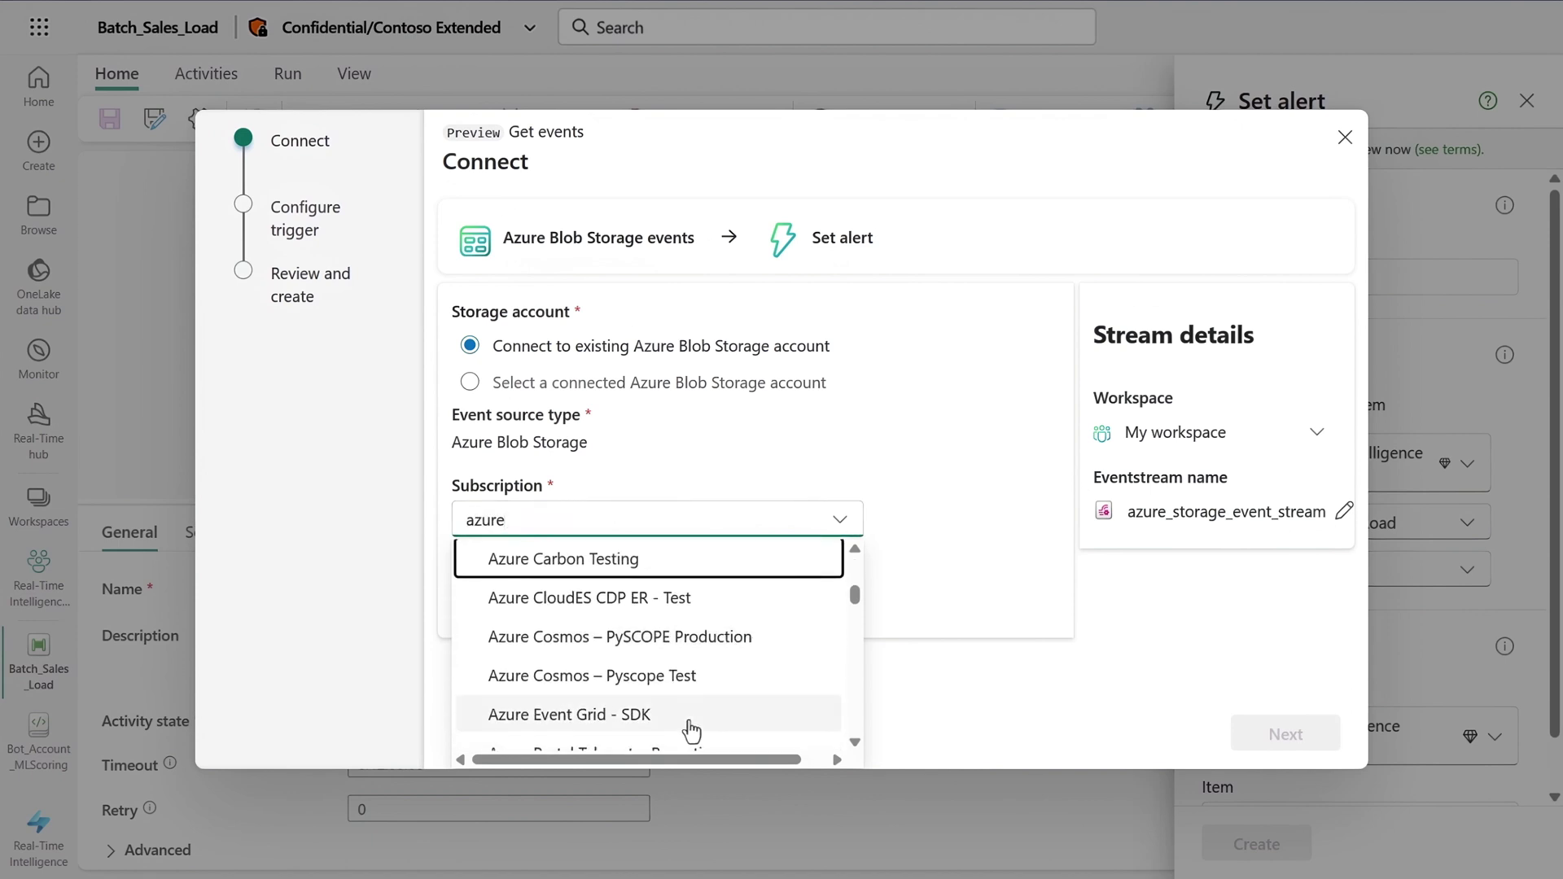
click(692, 715)
click(761, 603)
text(contosostockoutput)
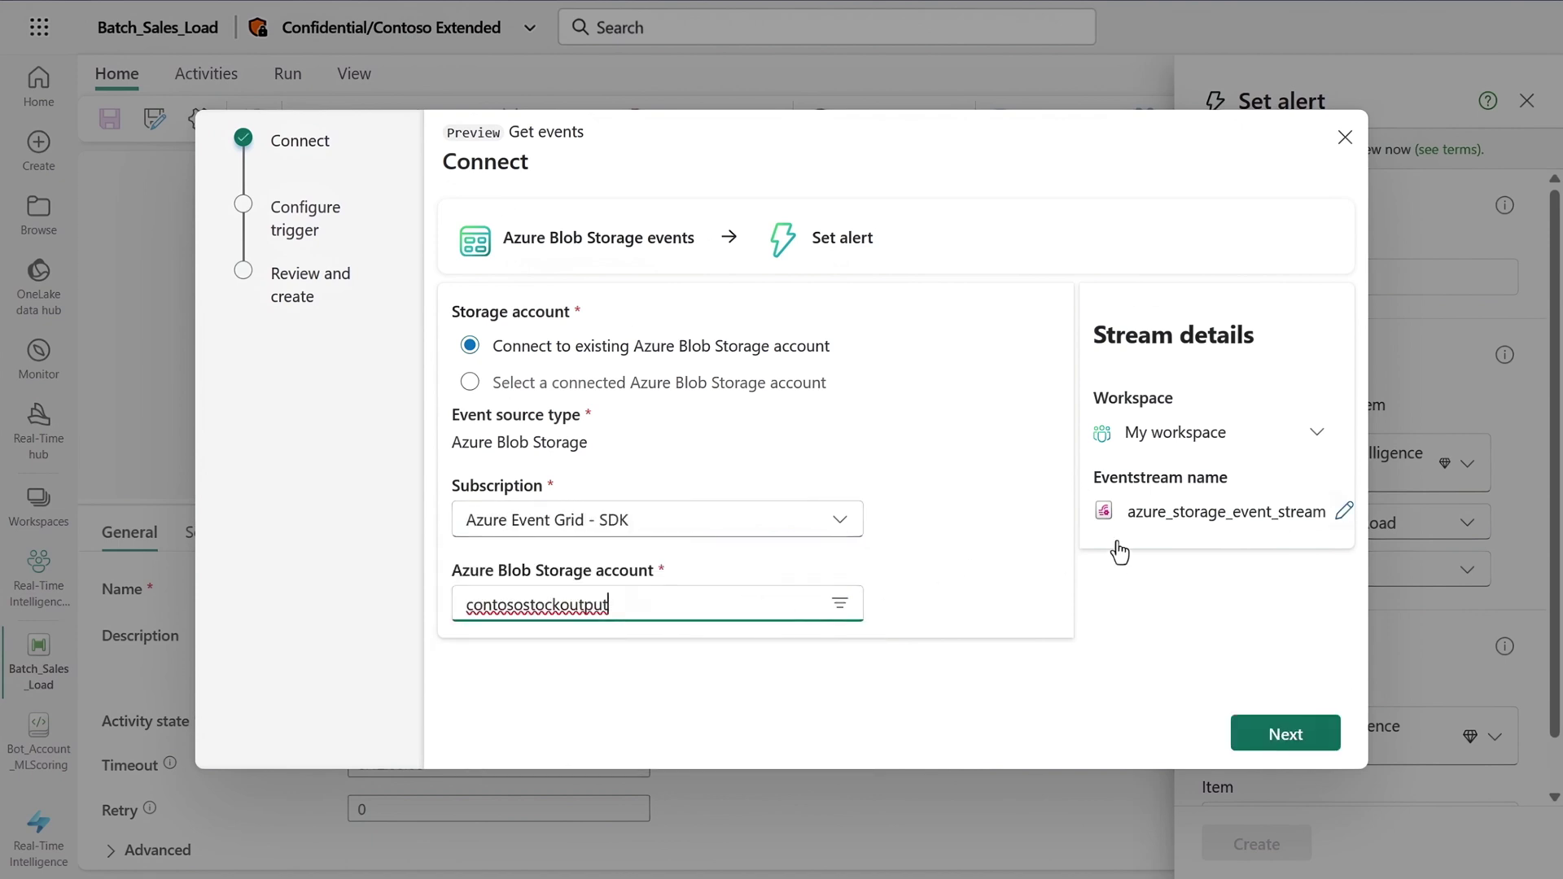
double_click(1314, 511)
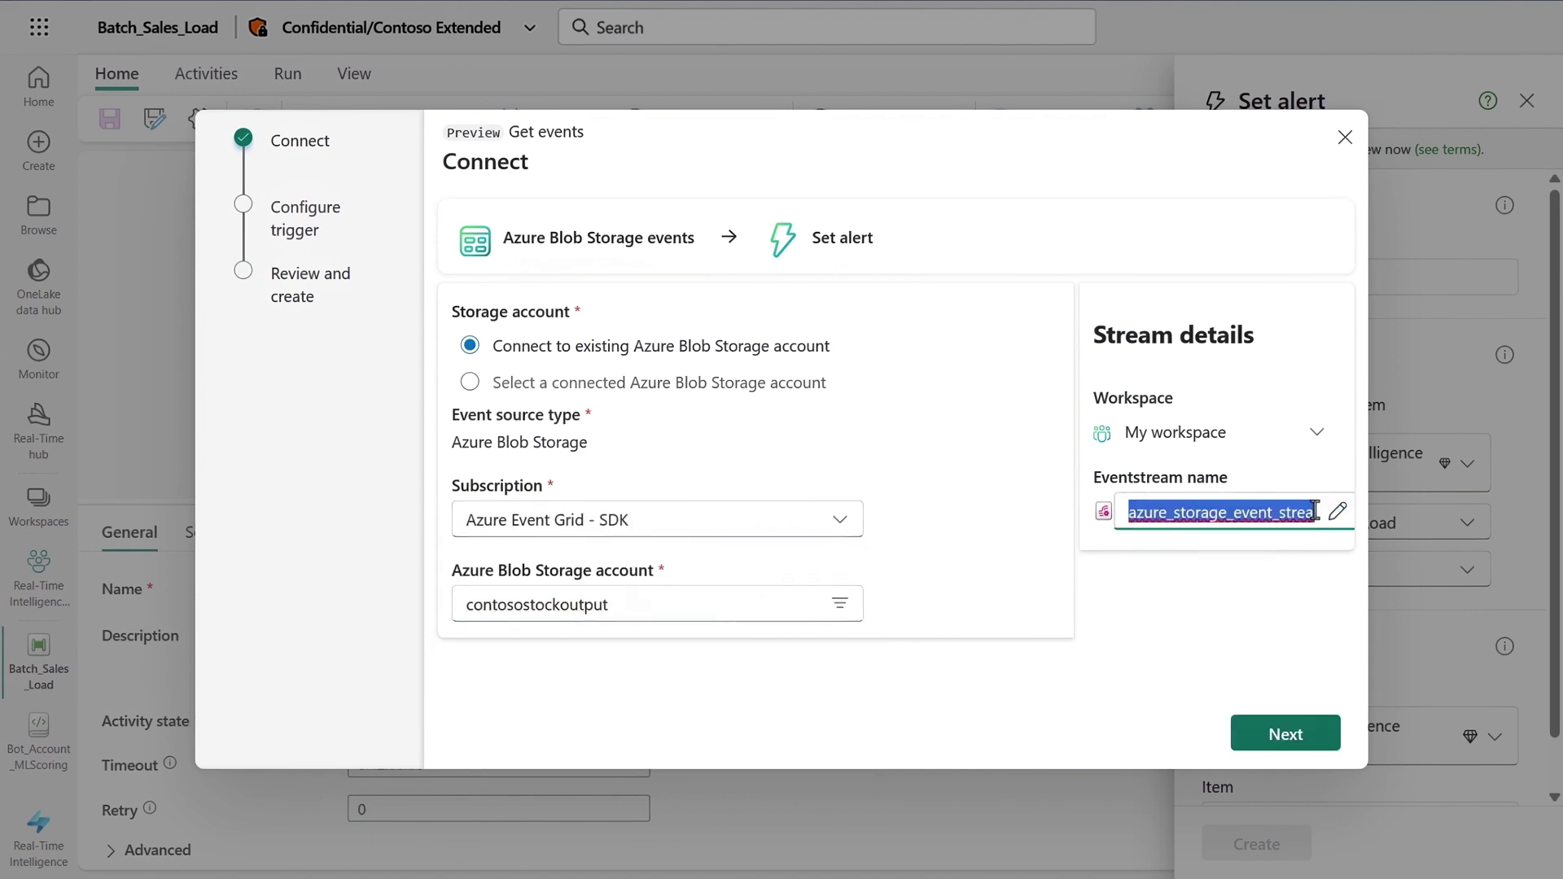
text(contosoStorageEvents)
Limit the storage event types to BlobCreated only, deselecting all the others
click(1303, 726)
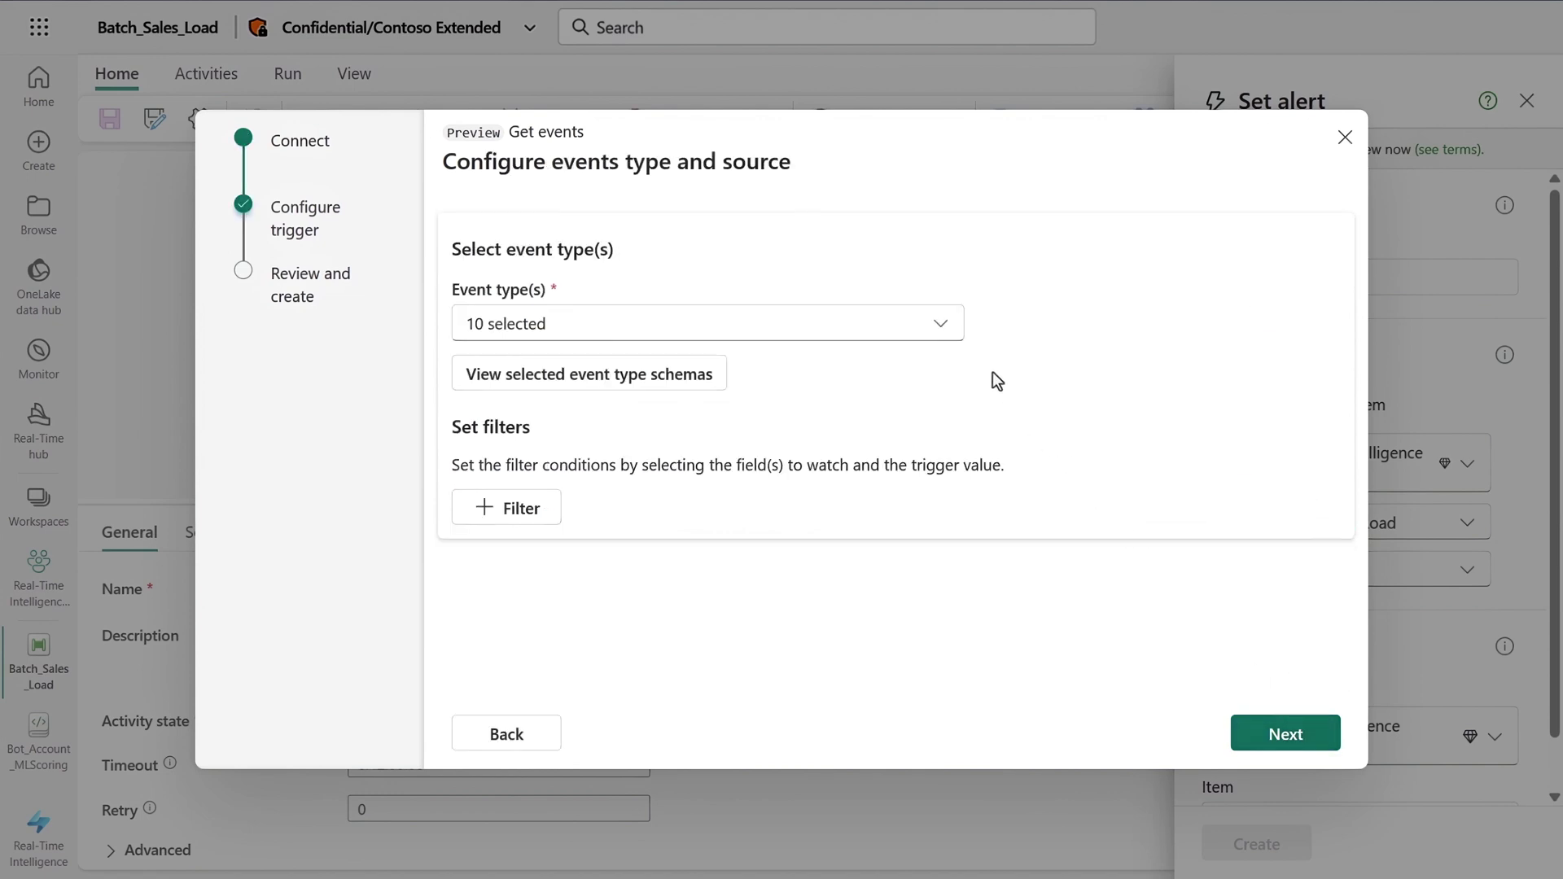
click(944, 327)
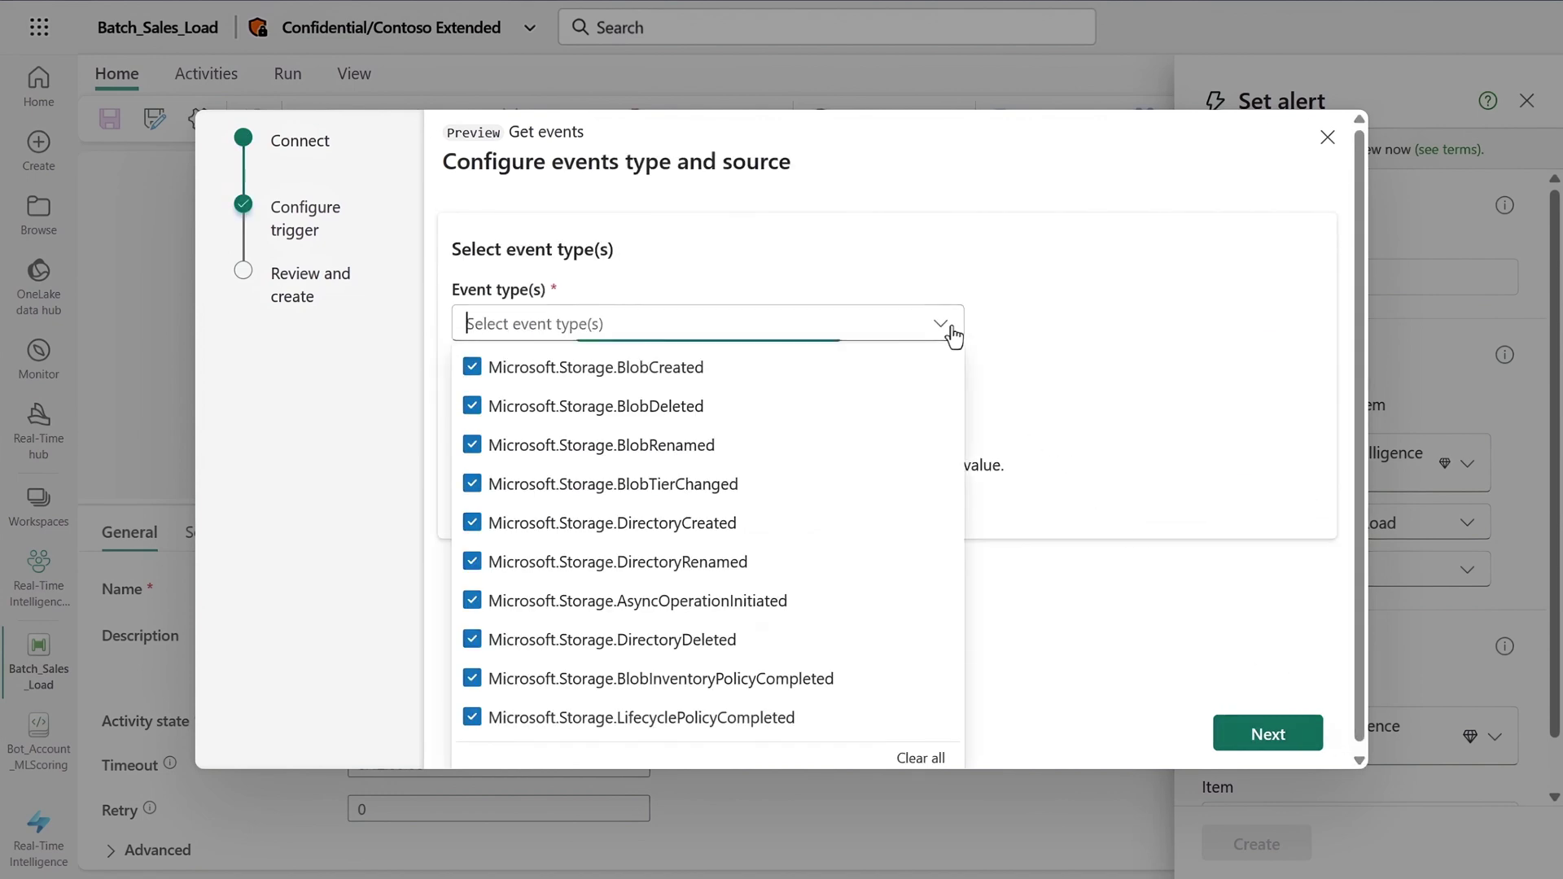
click(472, 405)
click(473, 445)
click(472, 484)
click(472, 562)
click(473, 601)
click(472, 639)
click(473, 678)
click(472, 718)
key(Escape)
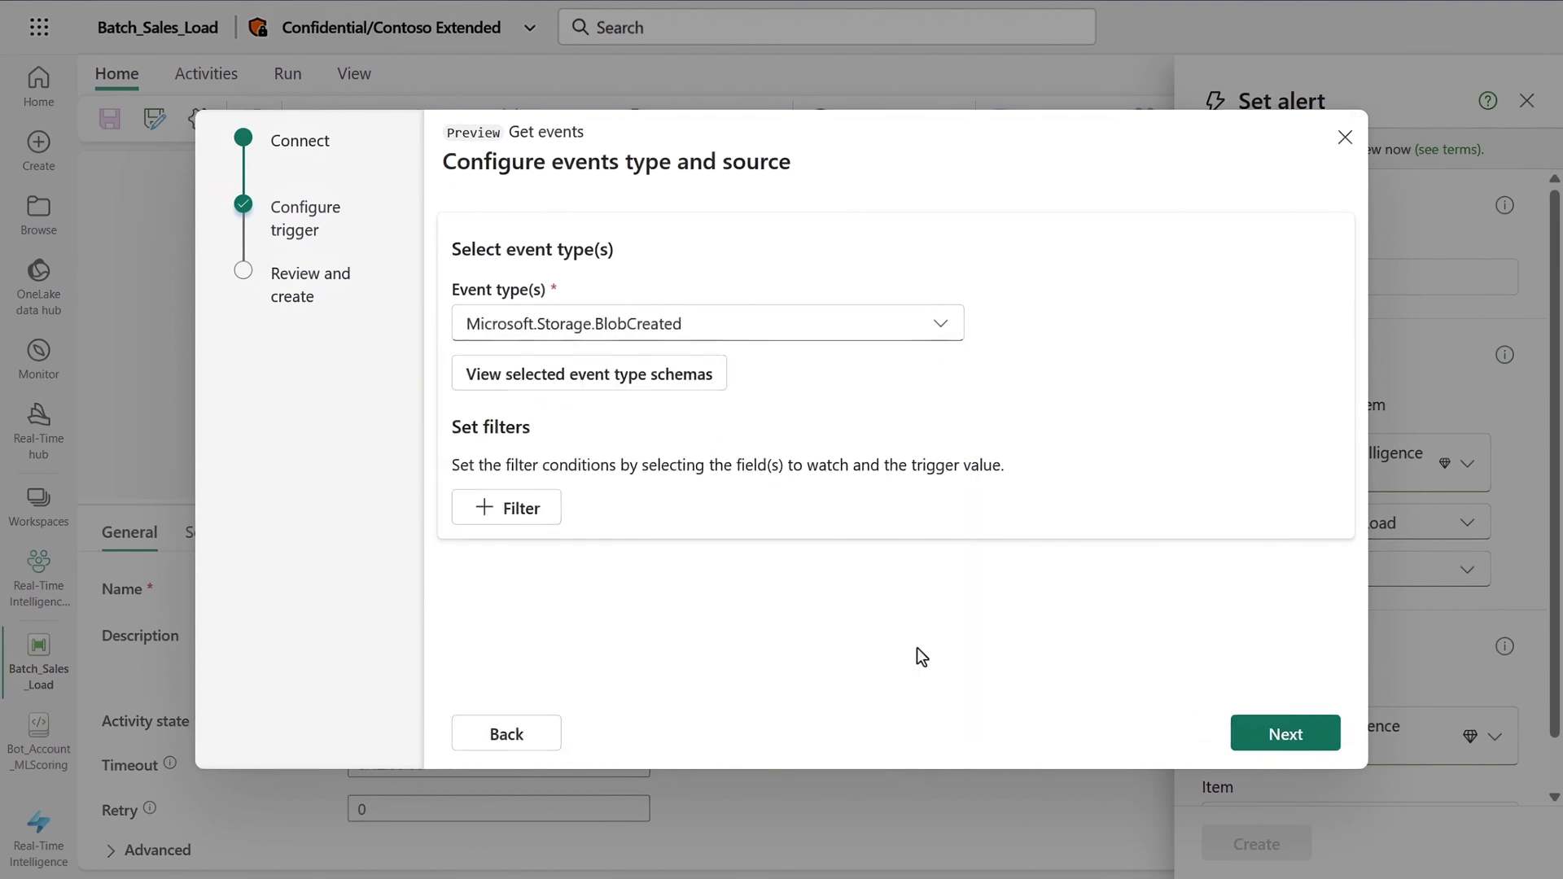
Review, create and save the Azure Blob Storage event source for the alert
click(1258, 733)
click(1254, 732)
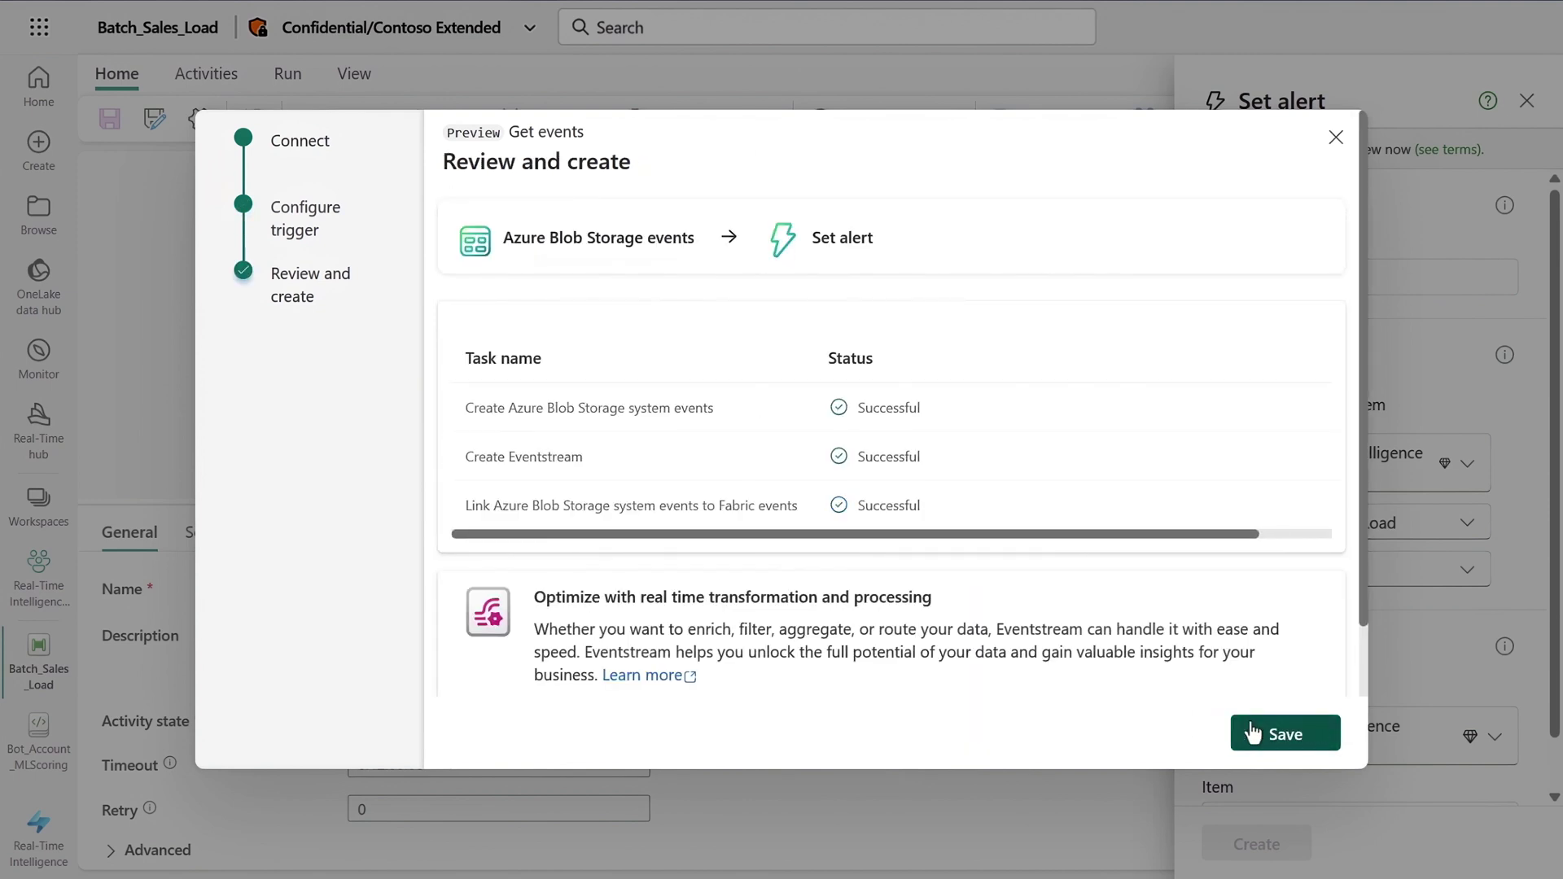
click(1254, 733)
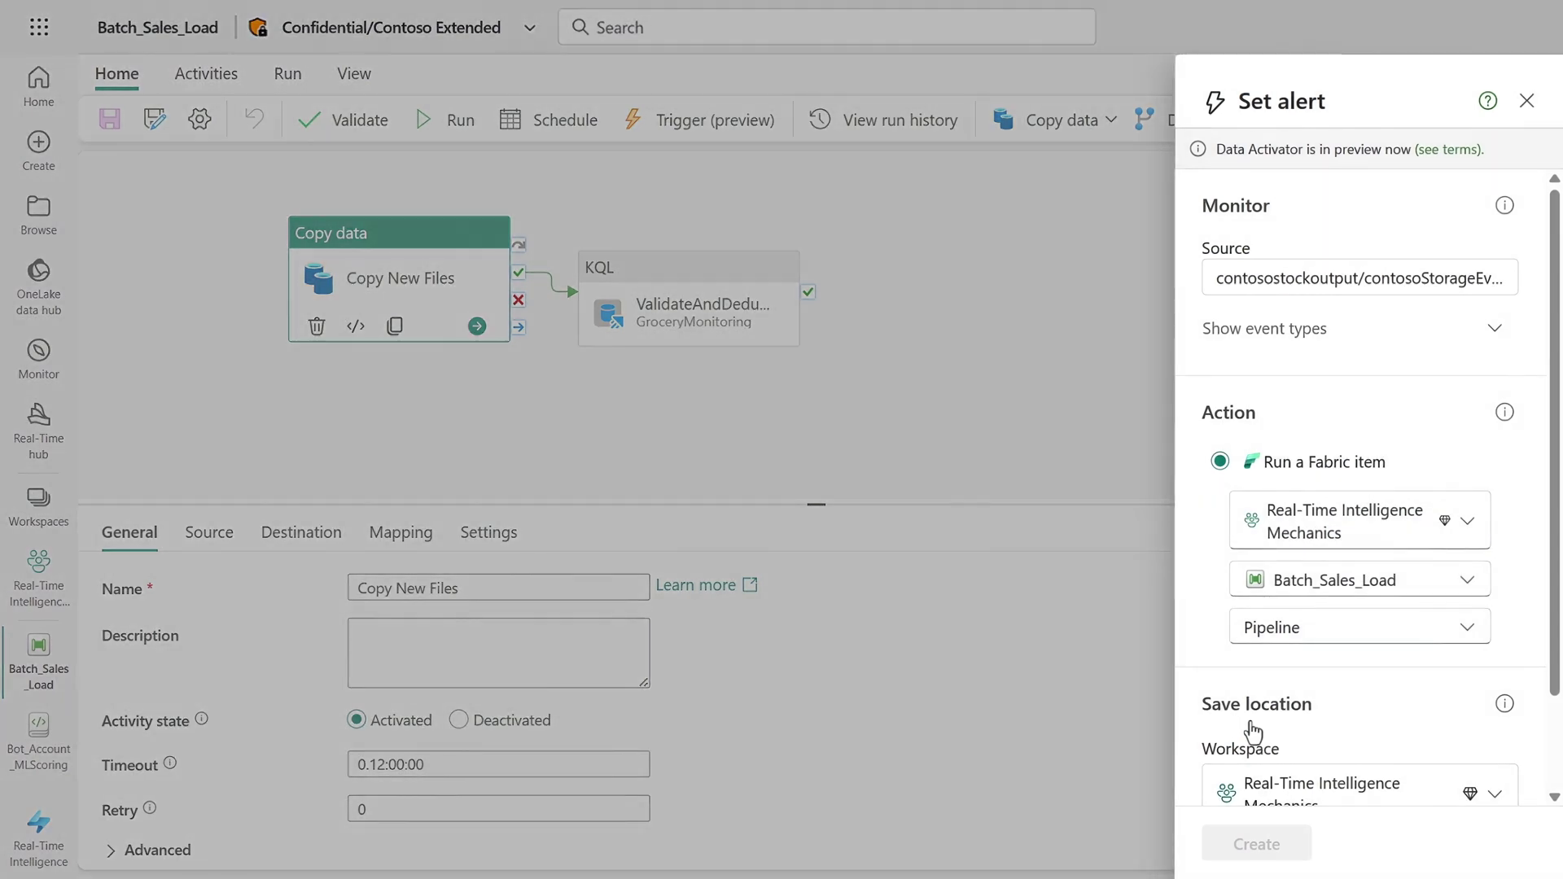
scroll(1224, 540, down, 2)
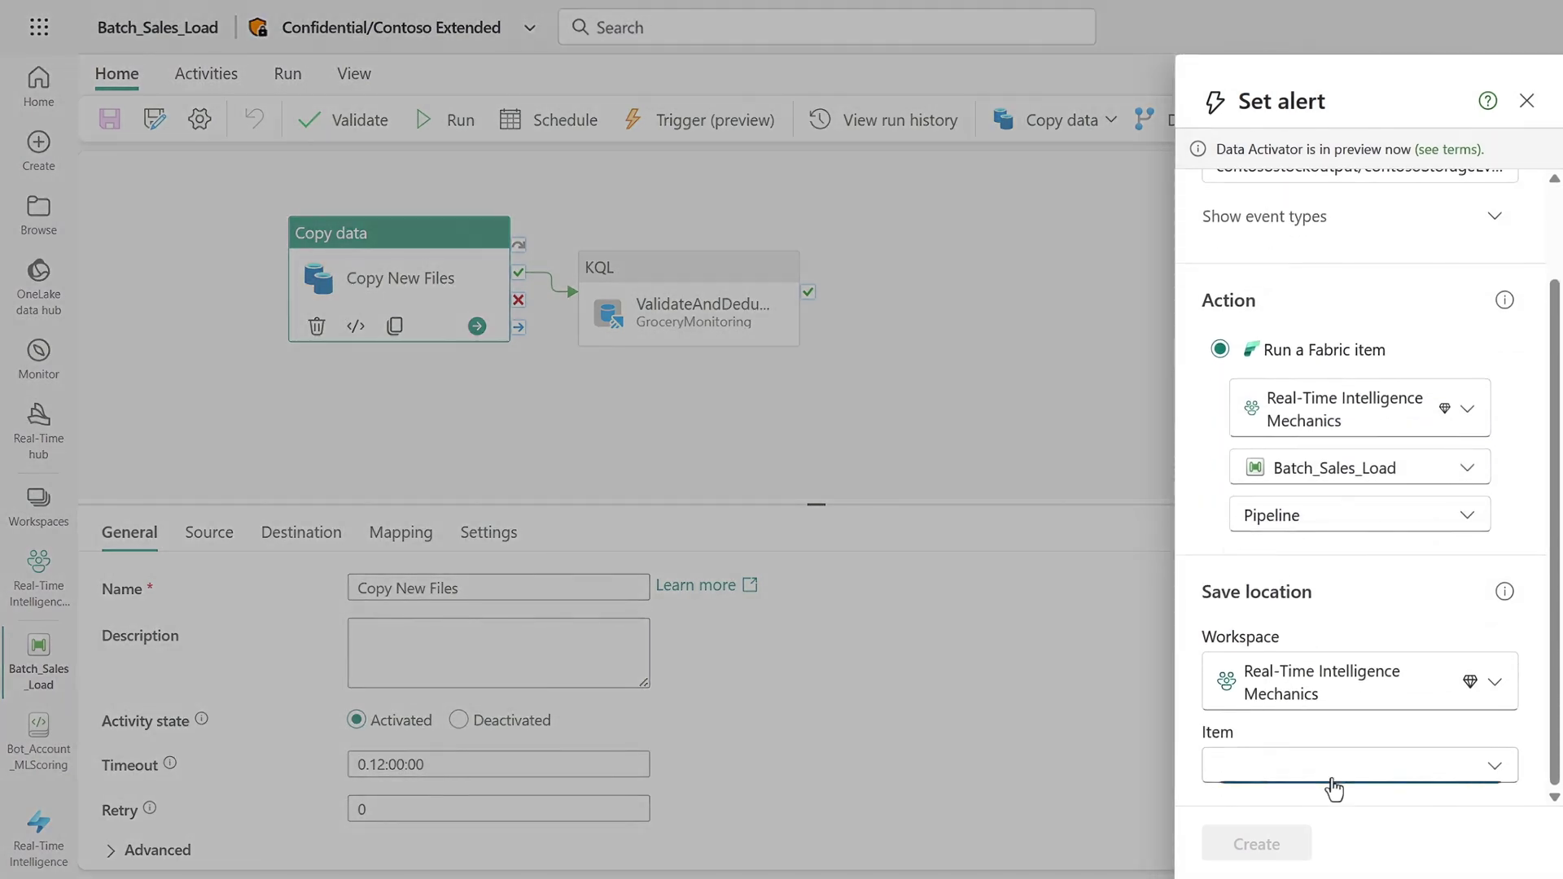
Save the alert into a new item named EventBasedDataLoad and create it
click(1334, 781)
click(1340, 727)
drag(1287, 765, 1220, 822)
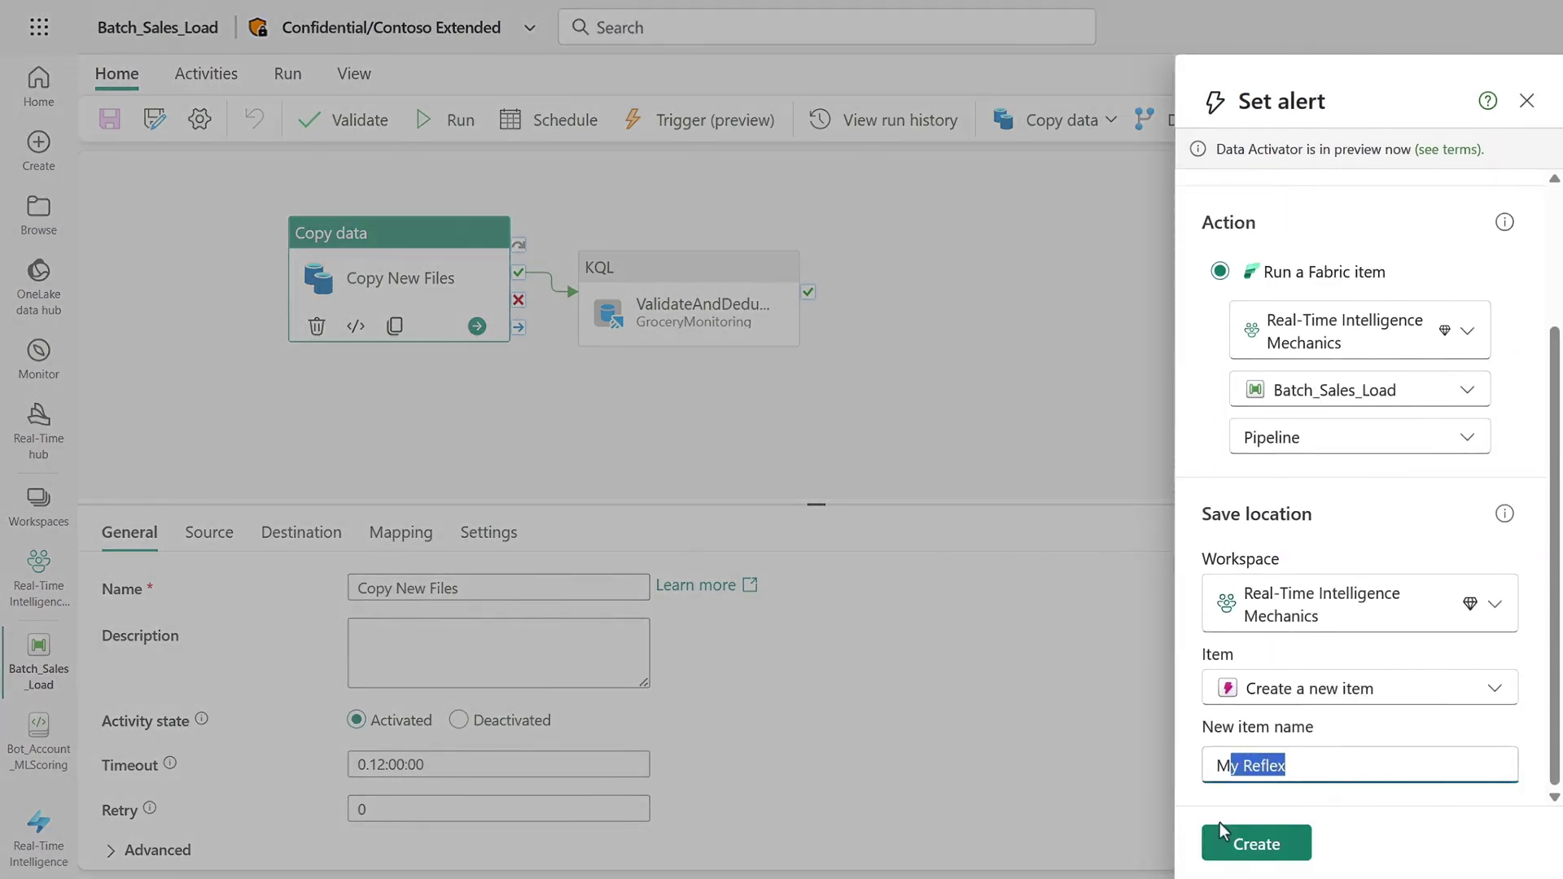
key(ctrl+a)
text(EventBasedDataLoad)
click(1228, 855)
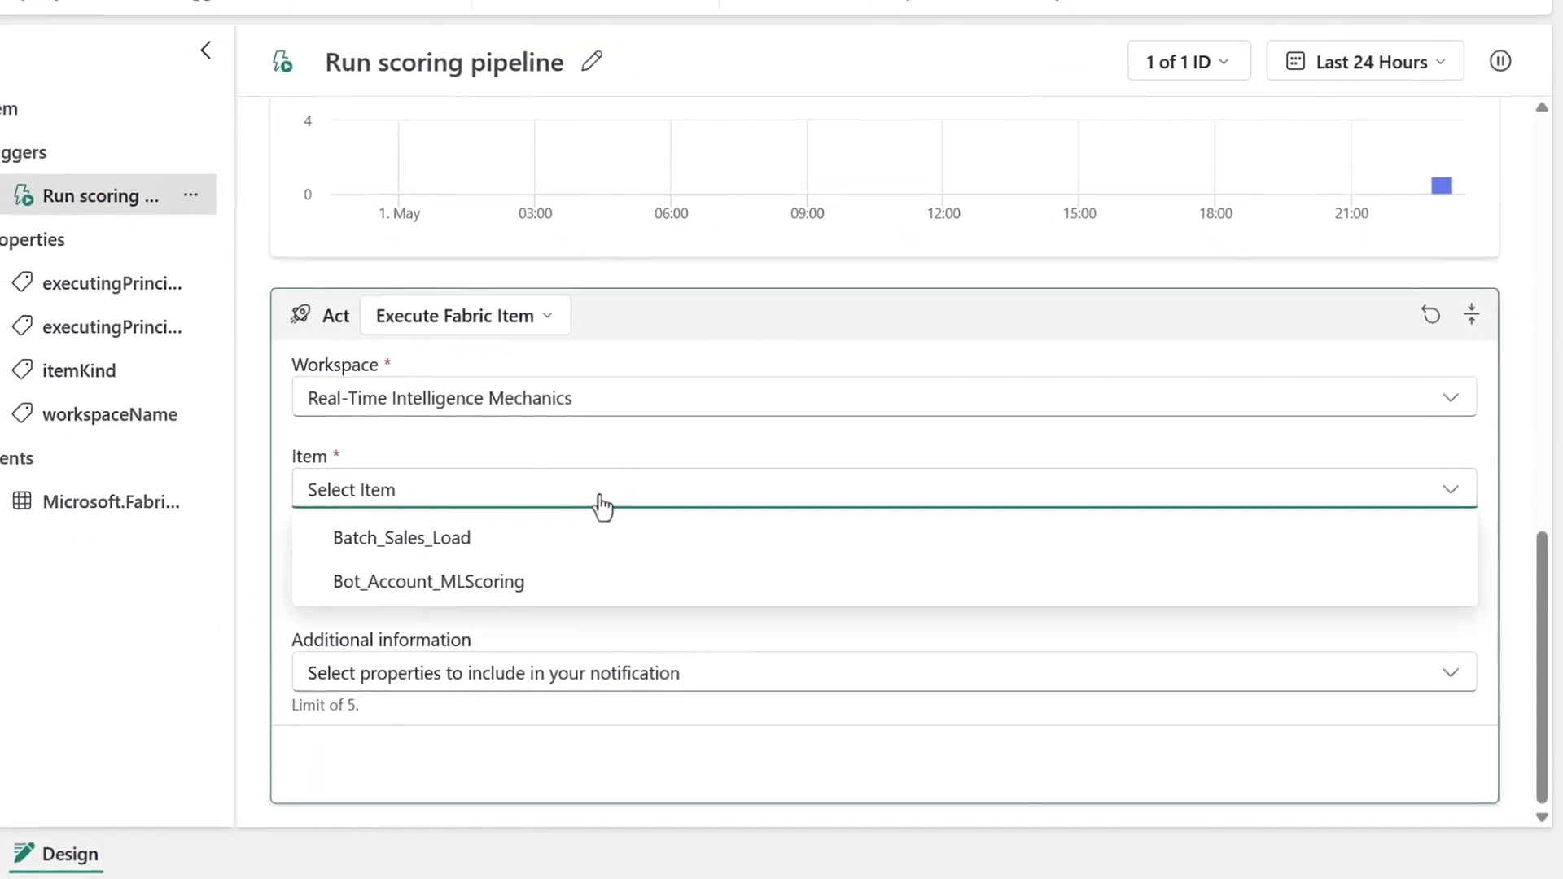
Run the Bot_Account_MLScoring notebook, including executingPrincipalId, executingPrincipalType and itemKind as additional information
click(700, 603)
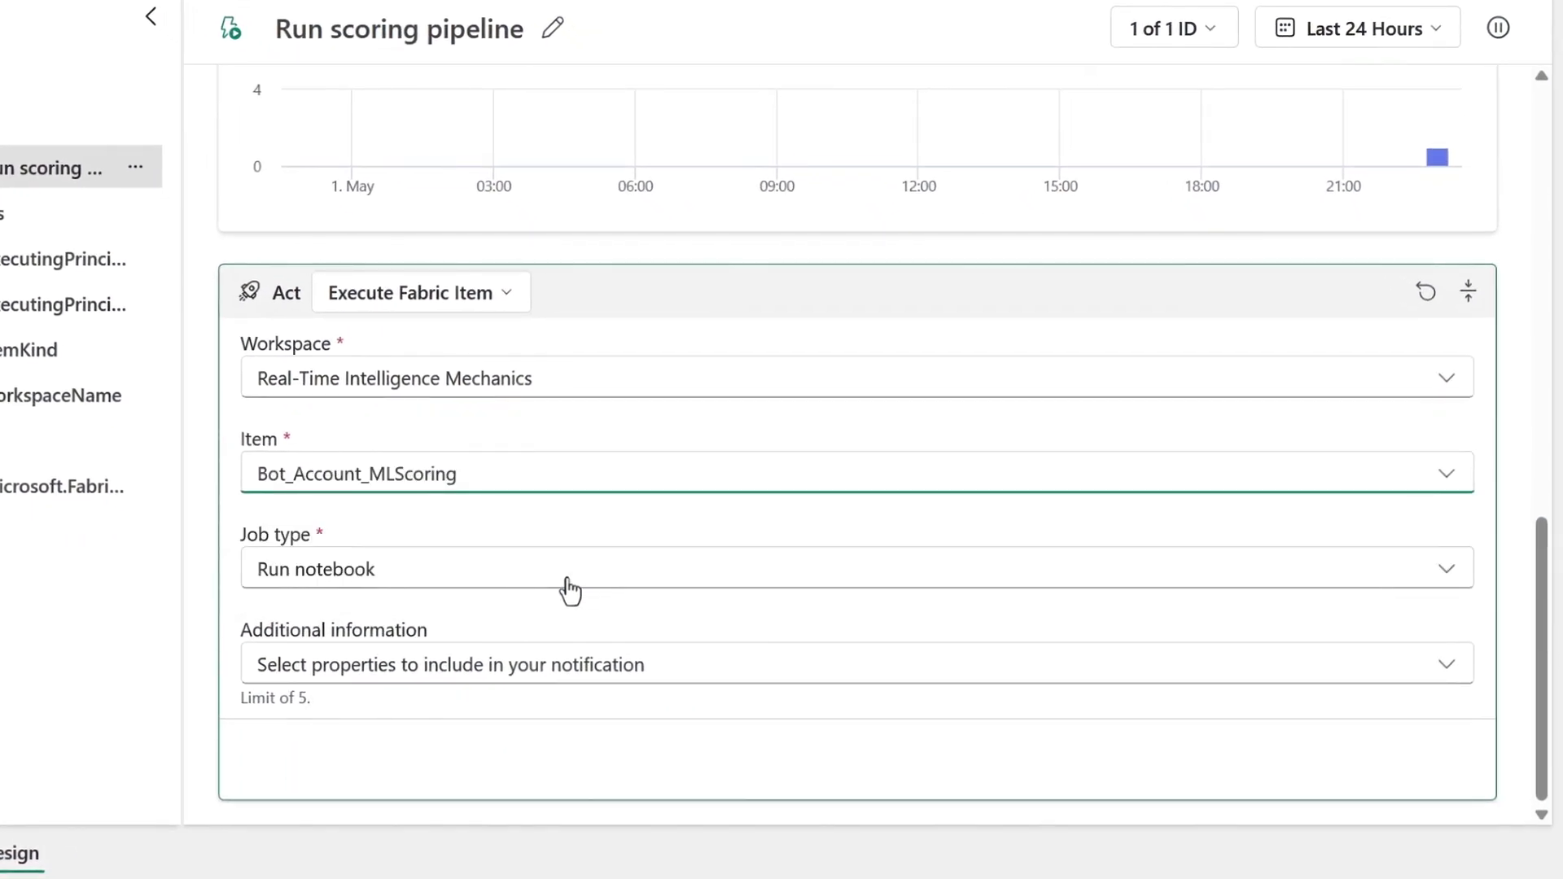
click(539, 676)
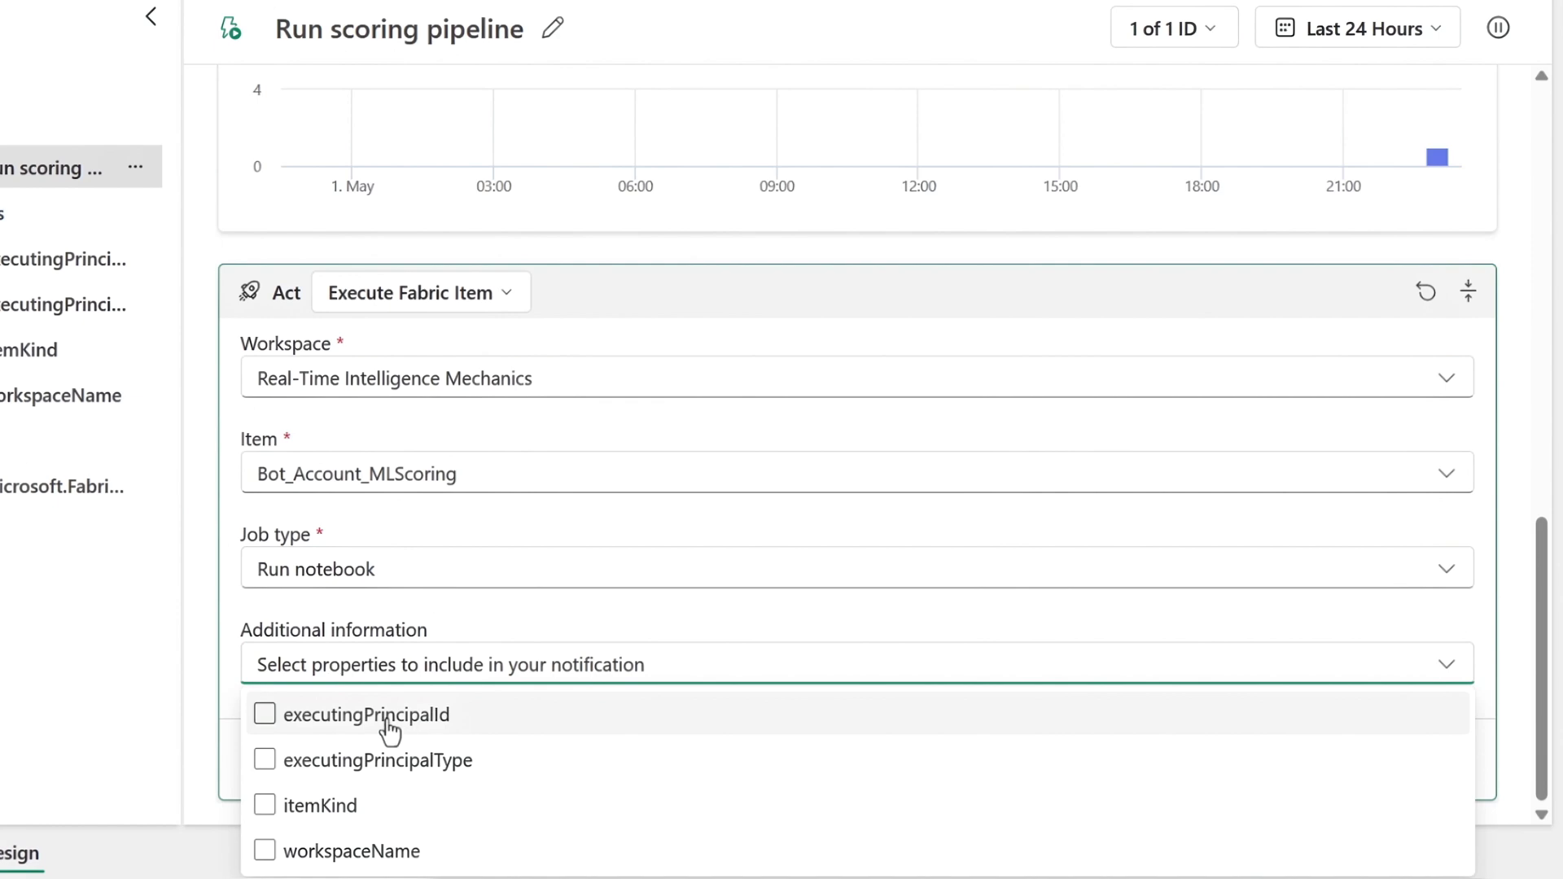
click(266, 717)
click(264, 761)
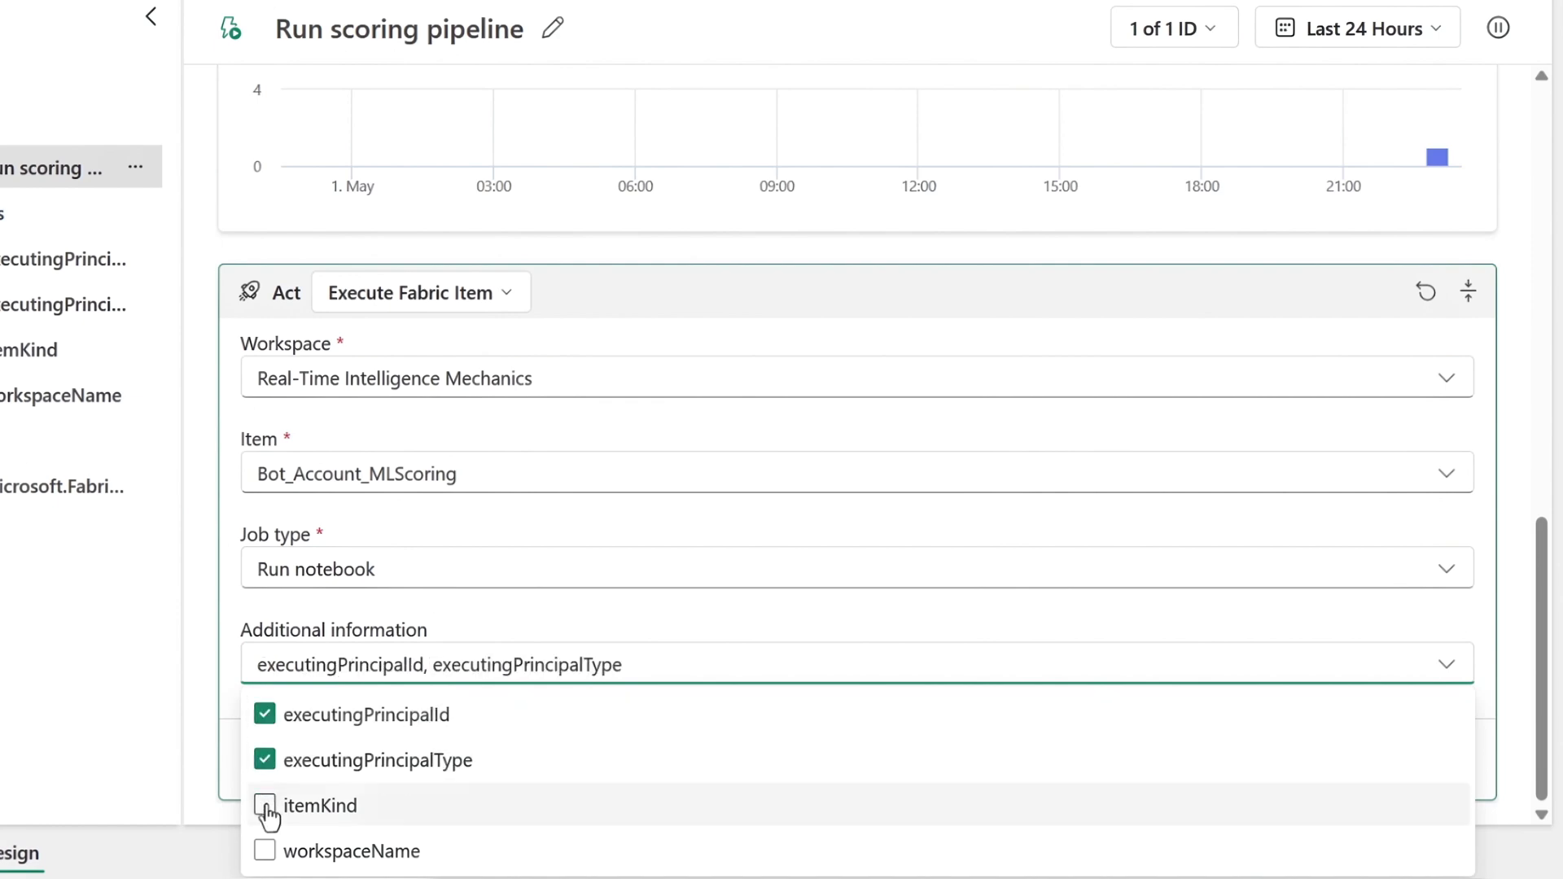
click(263, 806)
click(228, 789)
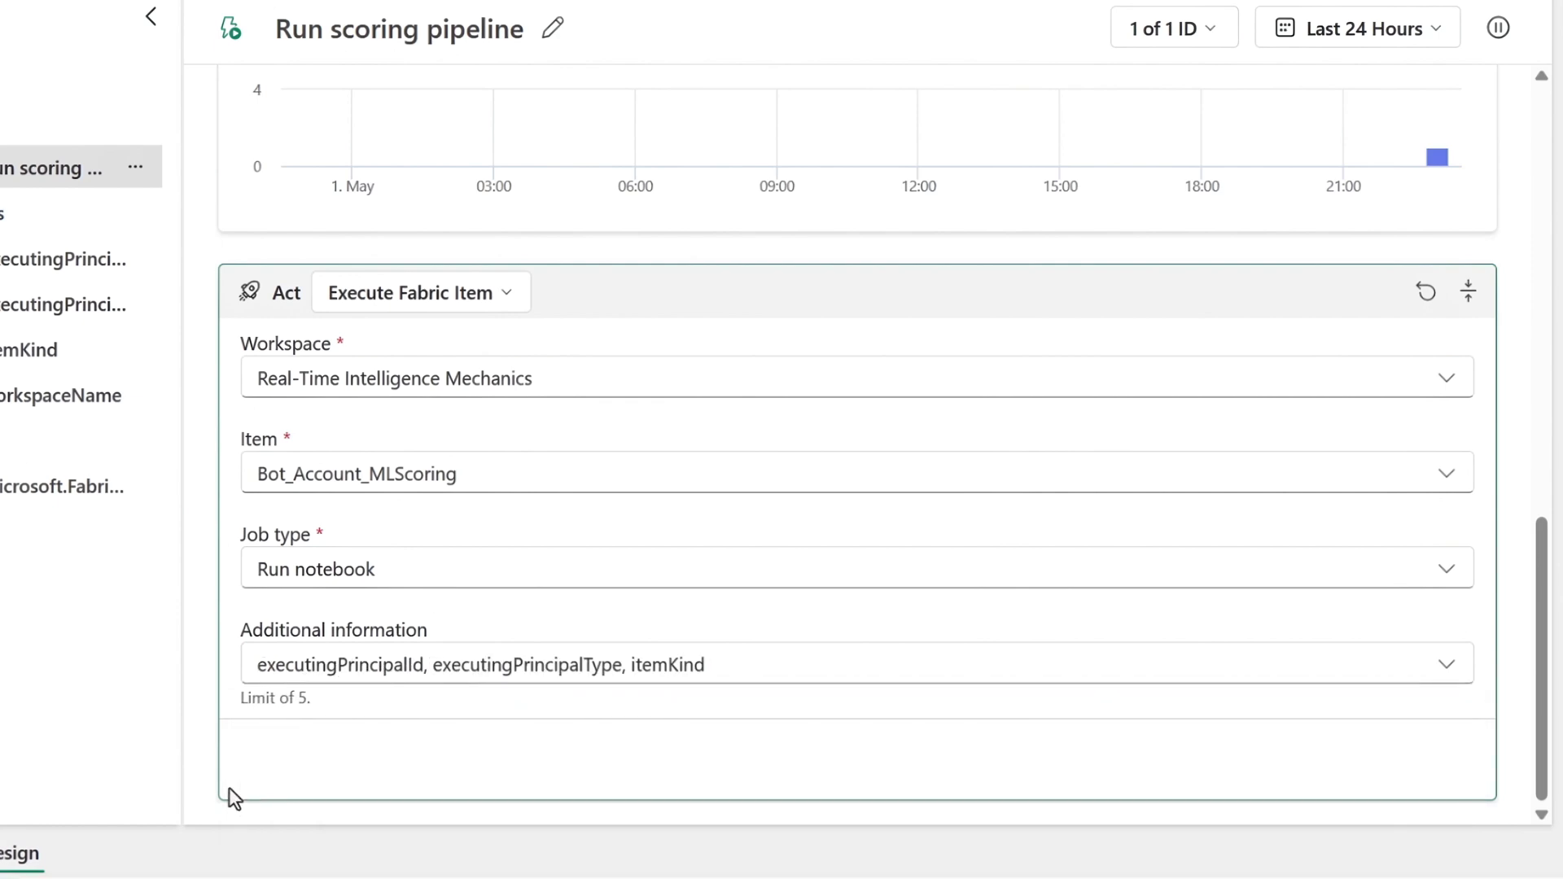